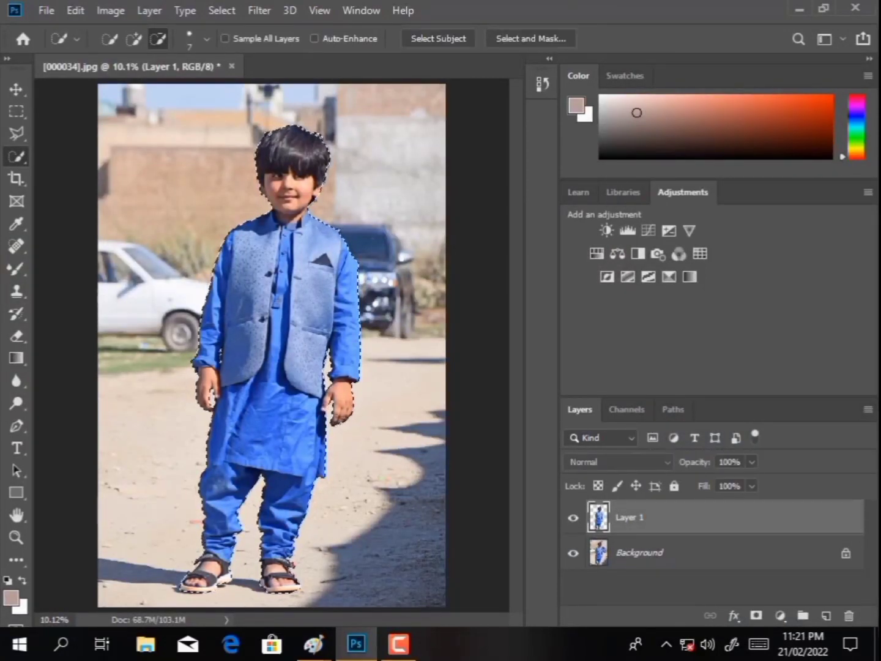
Expand the selection around the boy by 25 pixels.
left_click(222, 10)
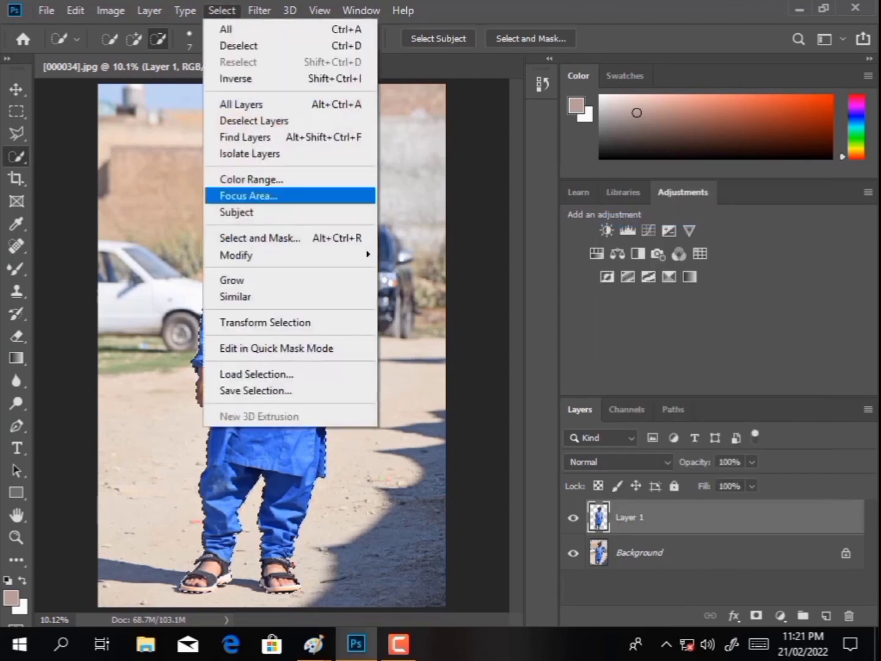
left_click(416, 287)
type("2")
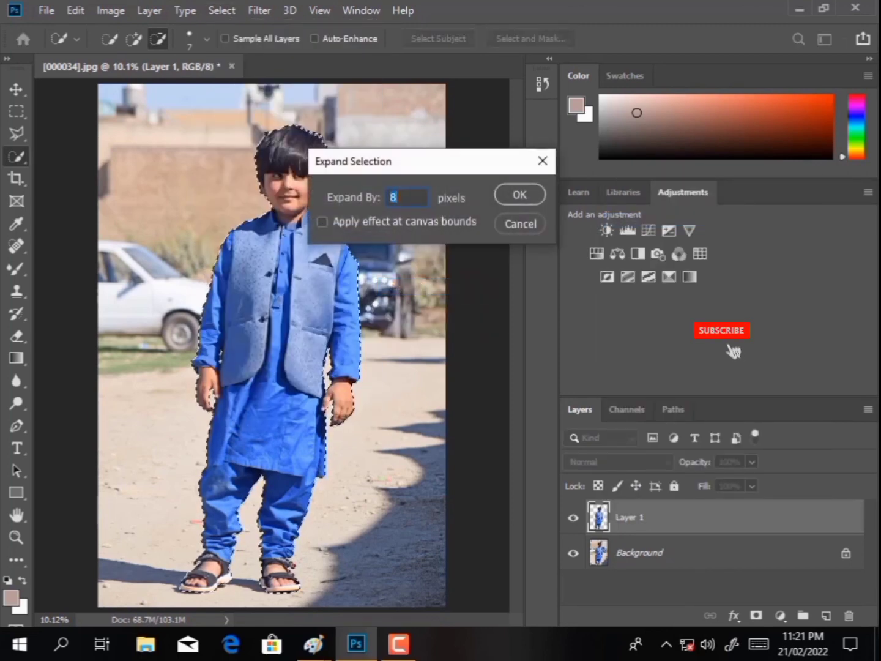
type("5")
left_click(520, 196)
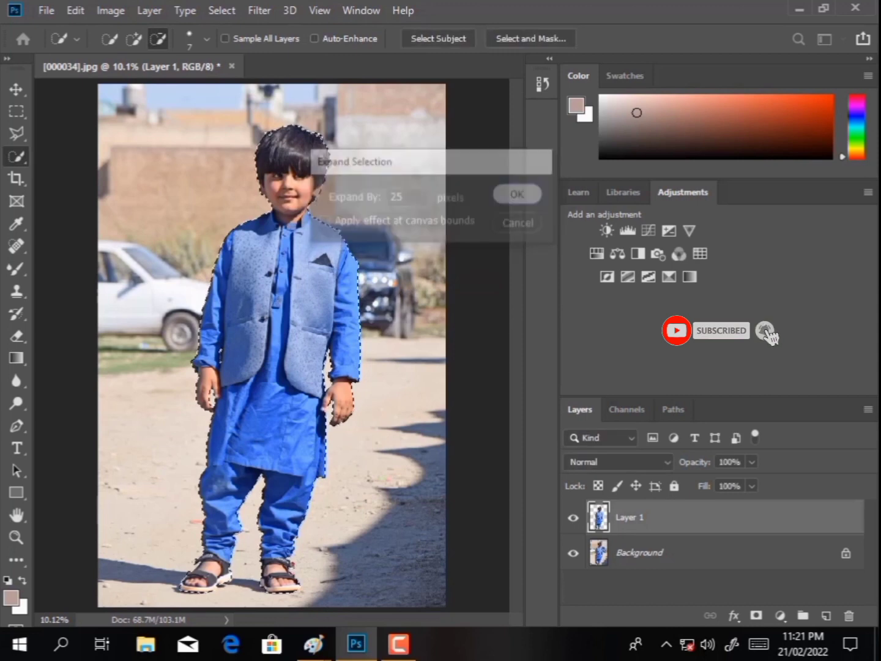
Start a fill of the expanded selection on the Background layer.
left_click(640, 554)
right_click(268, 153)
left_click(295, 361)
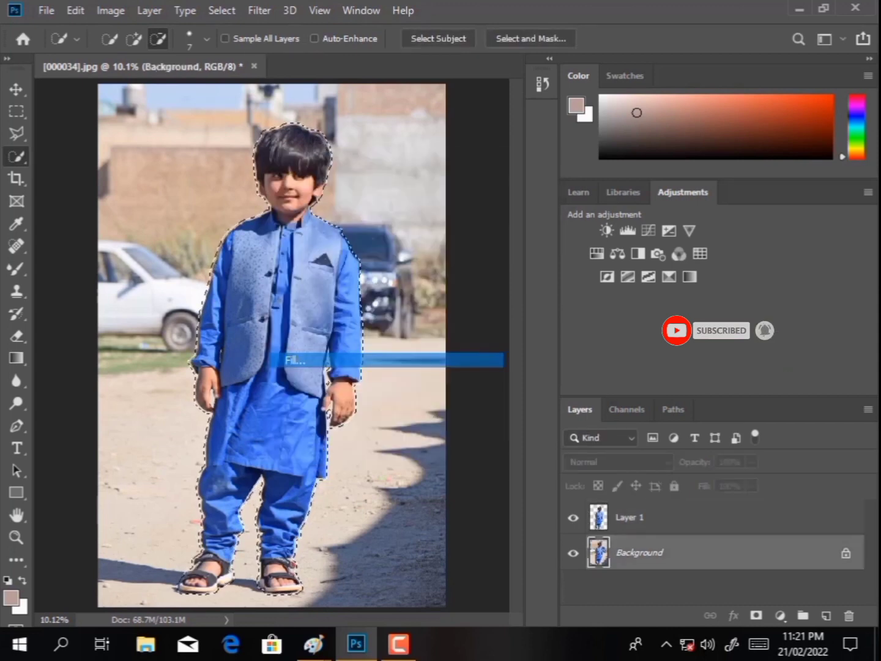
Content-Aware fill the boy's area on Background, then hide Layer 1 to check it.
left_click(545, 152)
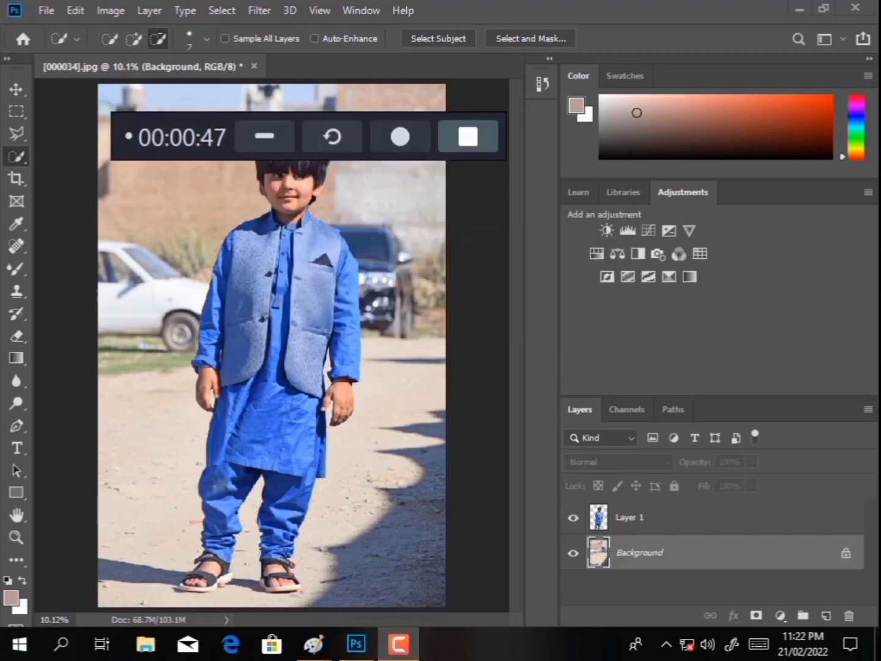
key("F9")
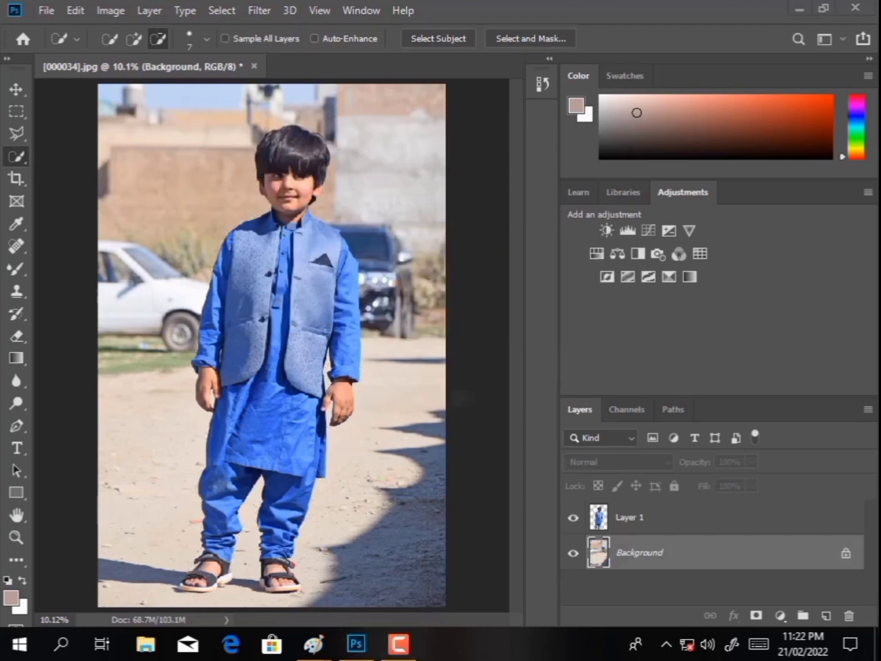
left_click(598, 517, "ctrl")
Deselect the boy and toggle Layer 1 to compare the cutout with the filled background.
left_click(574, 517)
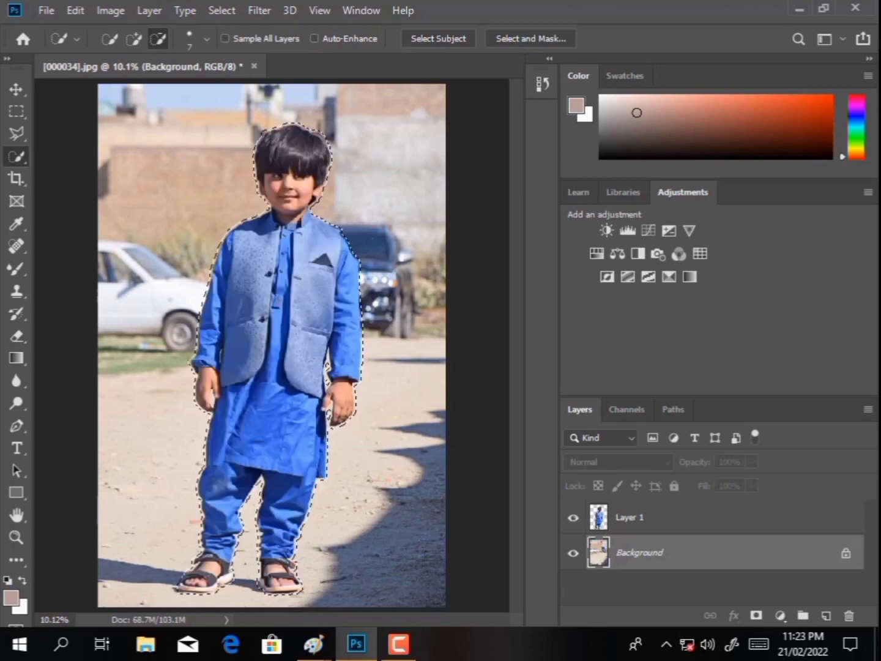
left_click(574, 518, "alt")
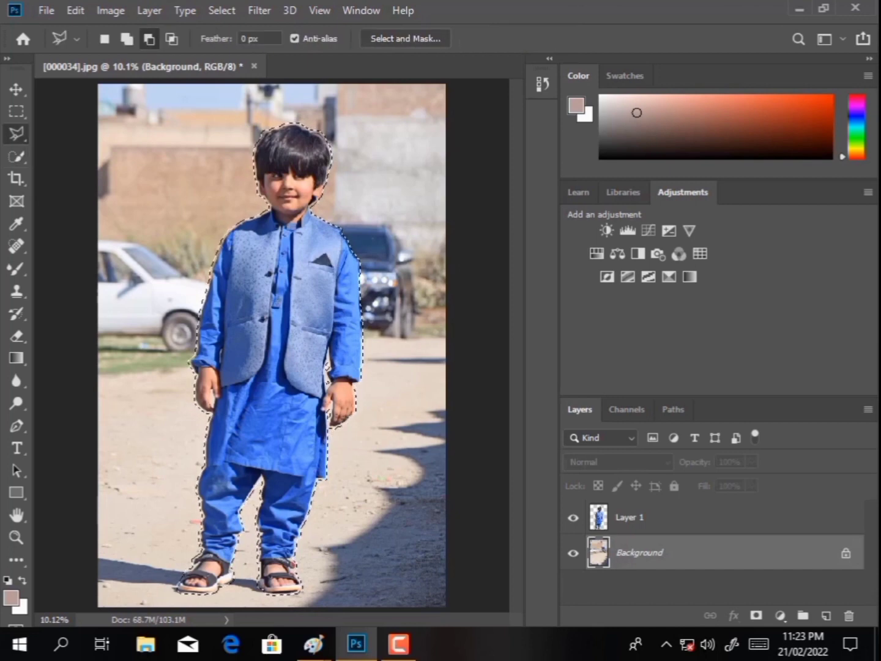
right_click(161, 143)
left_click(202, 181)
left_click(573, 517)
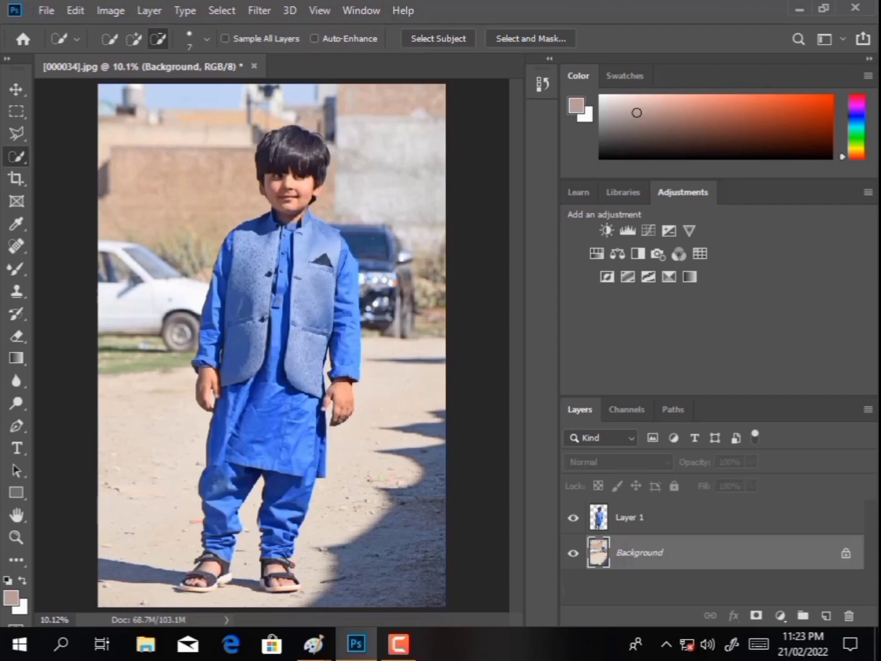
Apply Auto Contrast and Auto Tone to the background, then open the Camera Raw Filter.
left_click(110, 10)
left_click(139, 96)
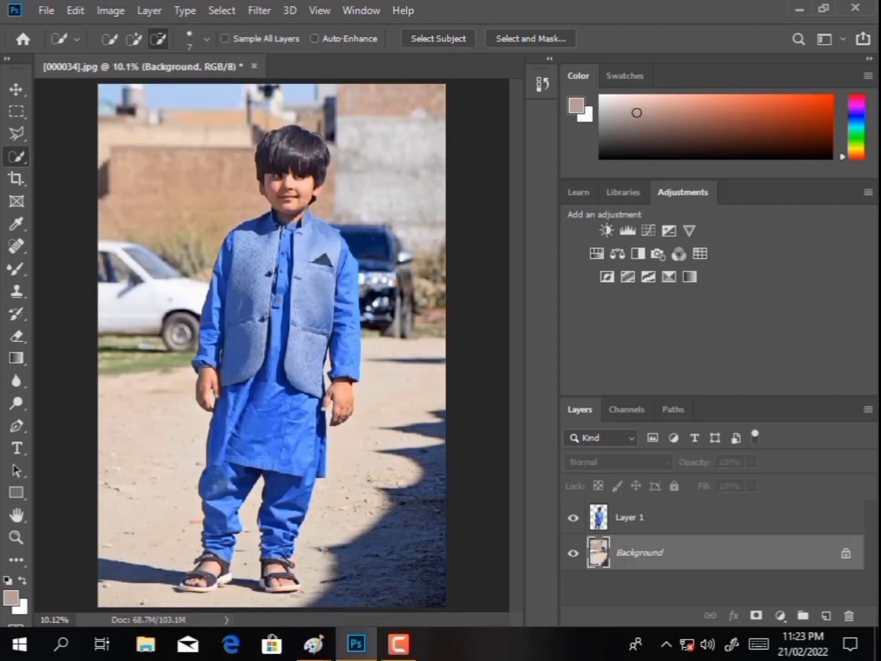
left_click(111, 11)
left_click(138, 80)
left_click(258, 11)
left_click(288, 105)
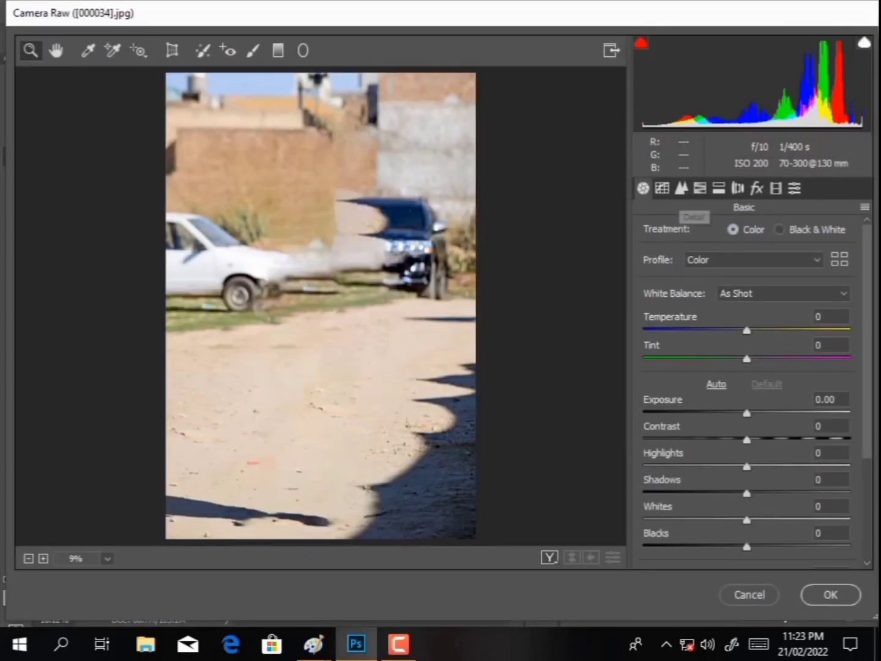
In Camera Raw HSL, raise Yellows and Greens saturation, shift their hues, and apply.
left_click(700, 188)
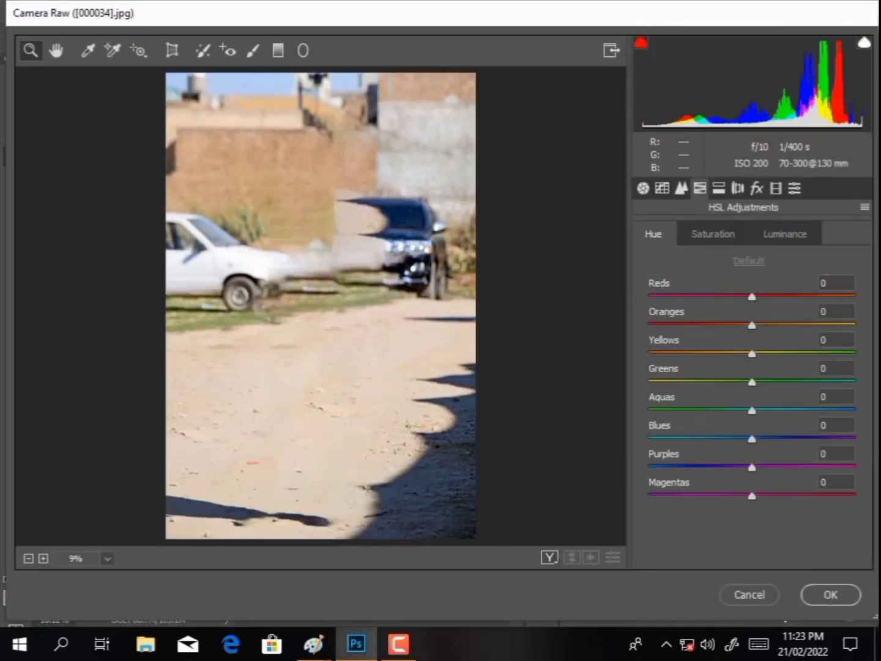
left_click(713, 234)
mouse_move(753, 354)
left_mouse_down()
mouse_move(848, 353)
mouse_move(821, 354)
left_mouse_up()
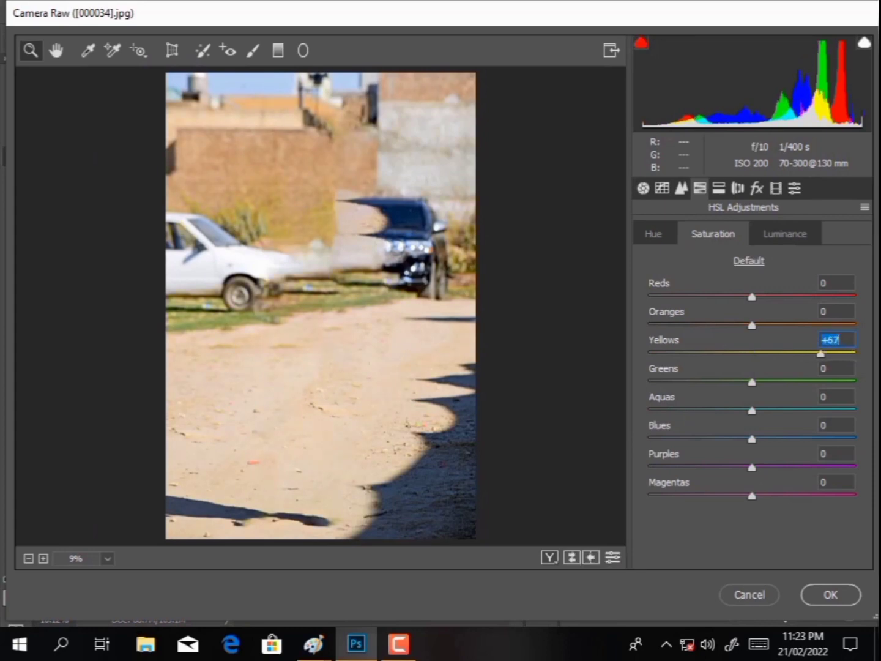
mouse_move(752, 383)
left_mouse_down()
mouse_move(851, 383)
mouse_move(813, 382)
left_mouse_up()
left_click(652, 234)
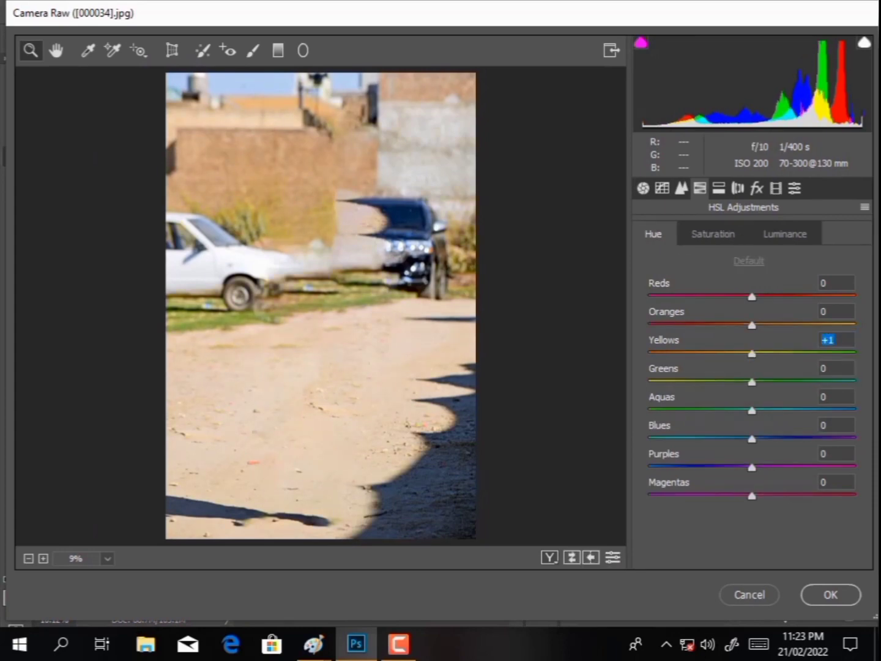
mouse_move(752, 353)
left_mouse_down()
mouse_move(856, 353)
mouse_move(751, 354)
mouse_move(855, 382)
mouse_move(726, 382)
left_mouse_up()
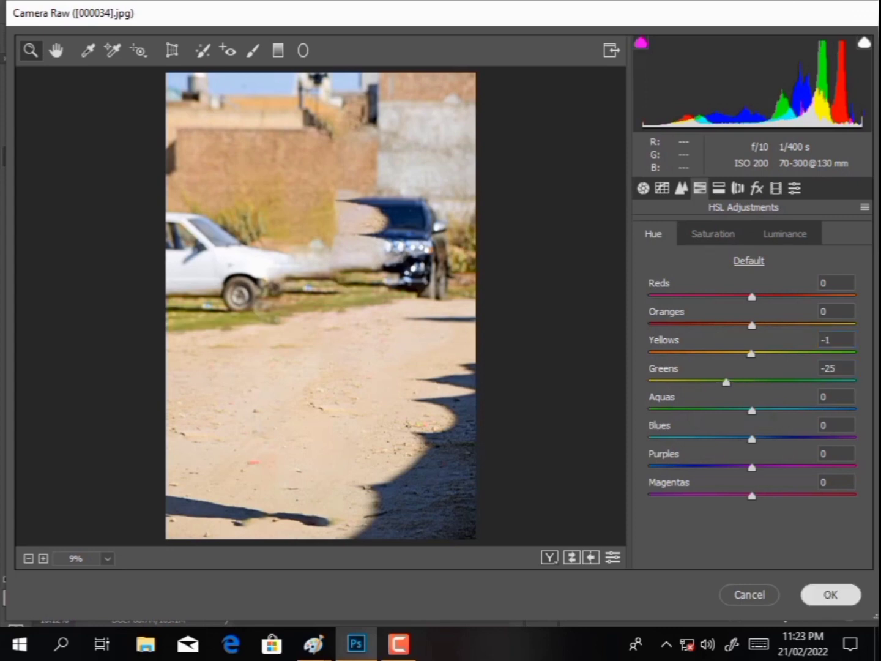
key("Return")
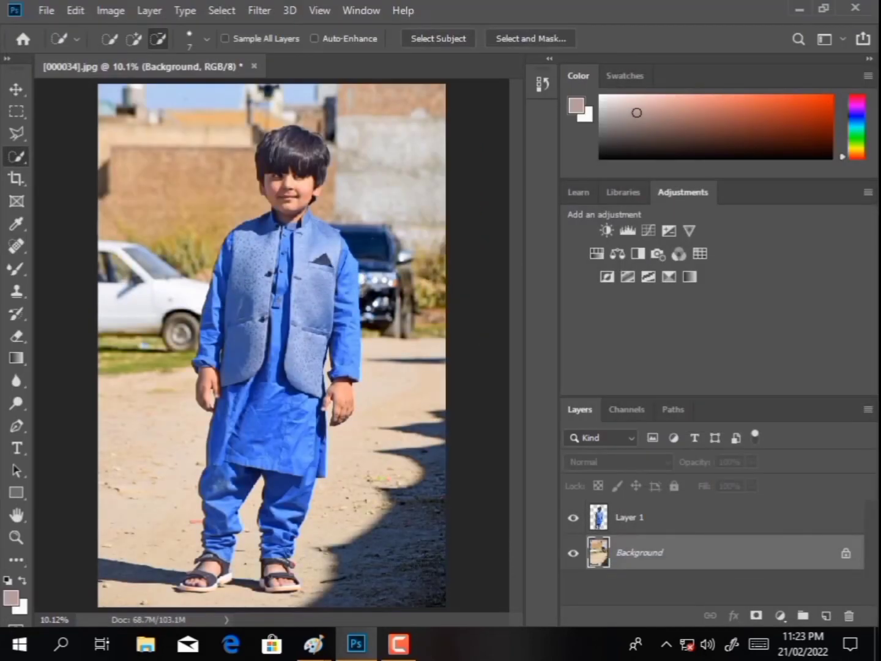
Apply a Tilt-Shift blur (about 137 px, Light Bokeh 61%) with the focus band lowered to the boy's feet.
left_click(260, 10)
mouse_move(284, 222)
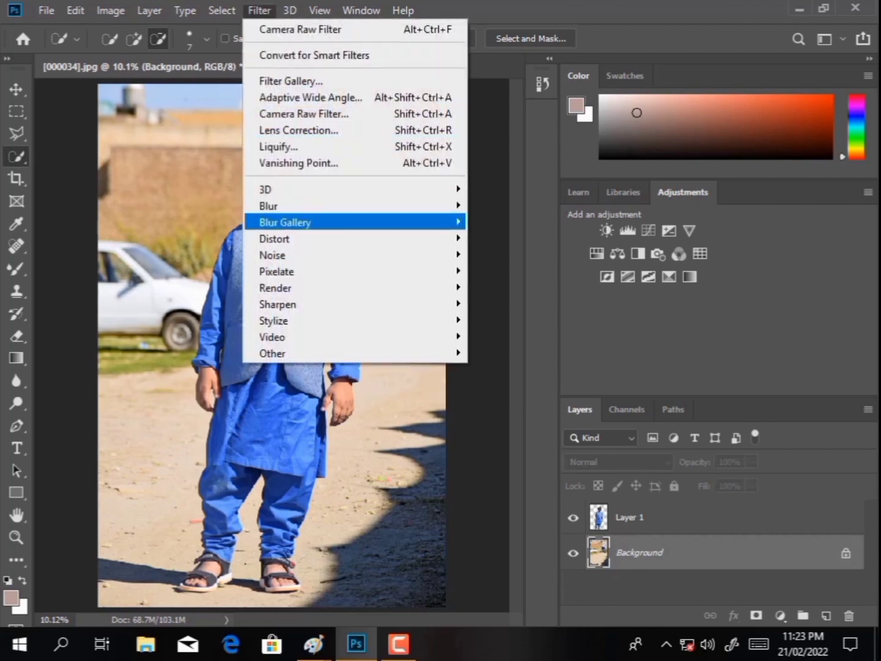
left_click(504, 254)
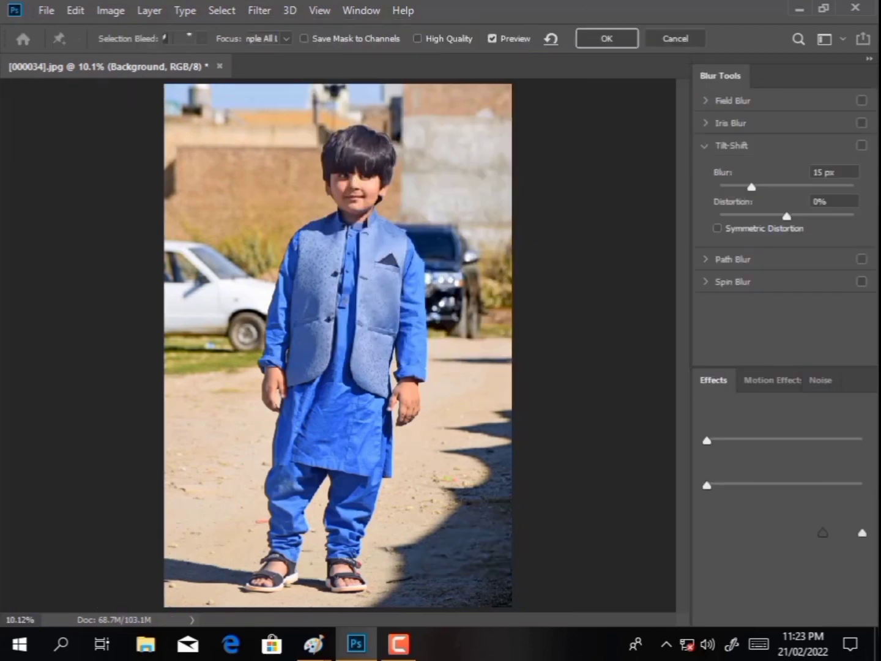
left_click_drag(337, 345, 324, 562)
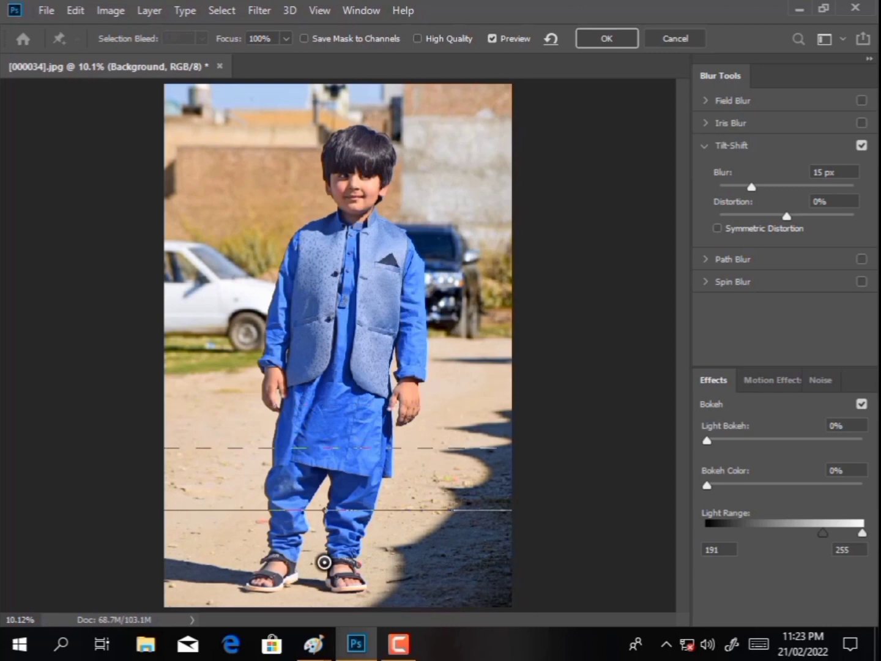
type("24120")
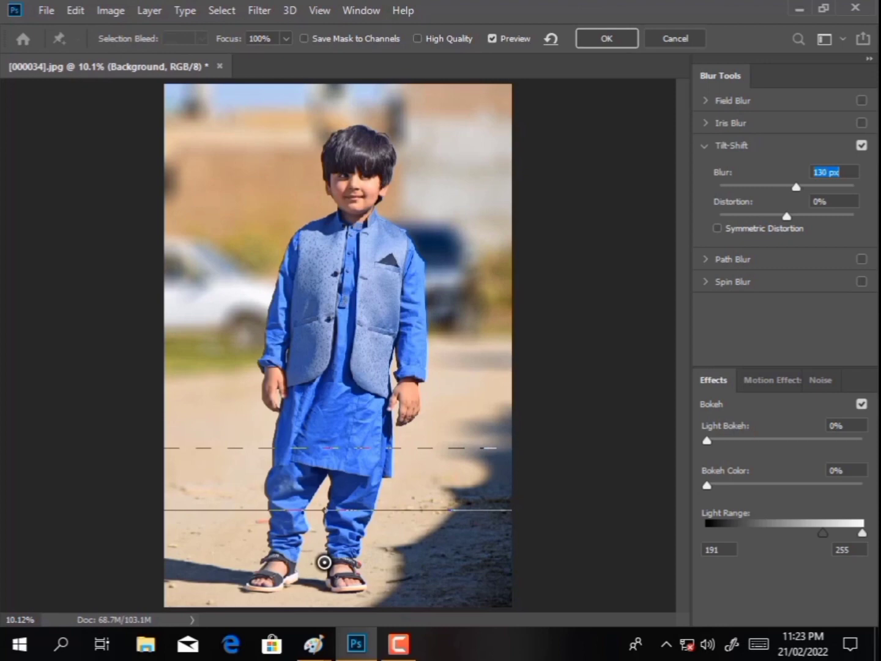
mouse_move(488, 449)
left_mouse_down()
mouse_move(488, 324)
mouse_move(488, 342)
left_mouse_up()
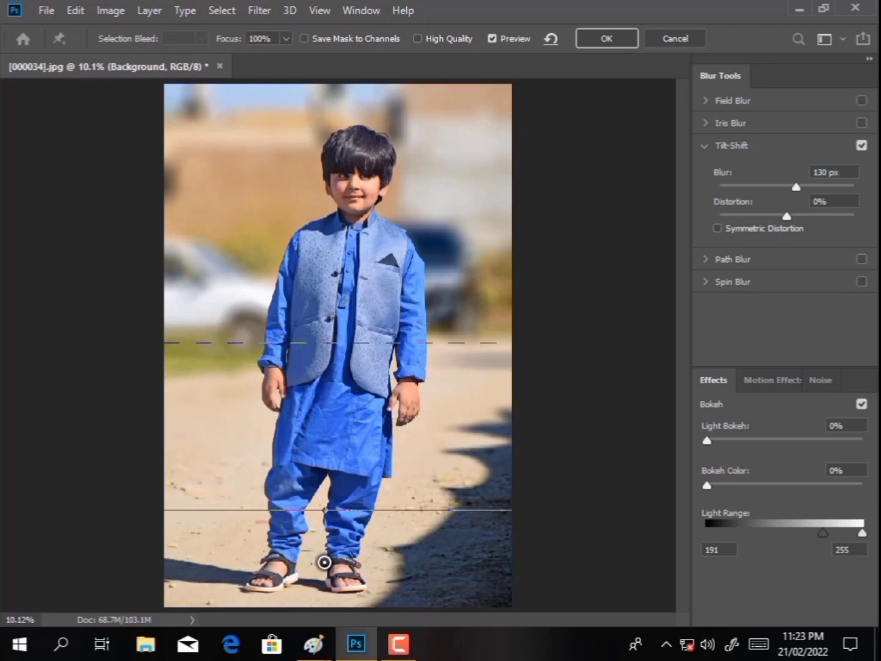
mouse_move(324, 562)
left_mouse_down()
mouse_move(325, 623)
mouse_move(323, 570)
left_mouse_up()
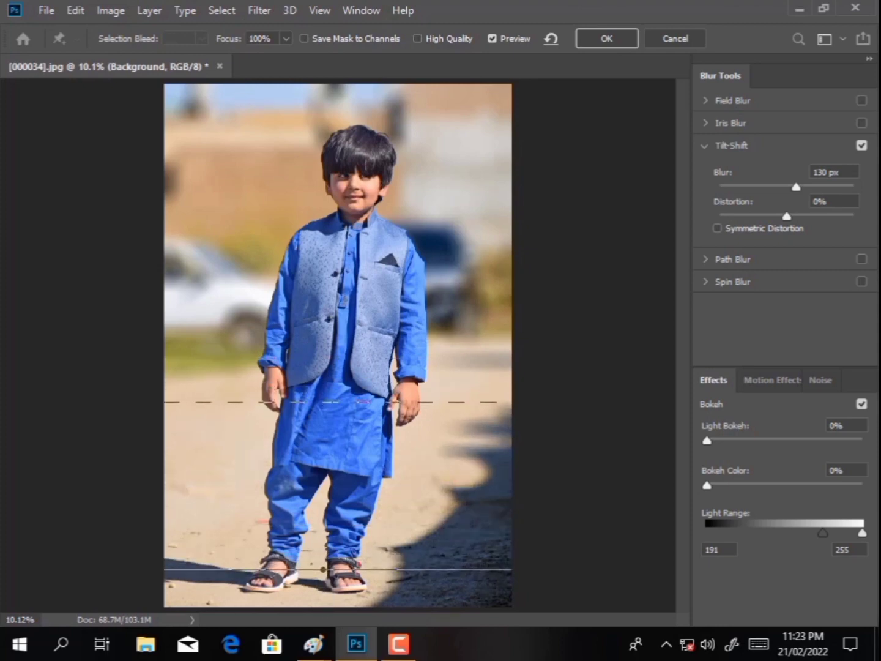
mouse_move(456, 402)
left_mouse_down()
mouse_move(456, 478)
mouse_move(455, 404)
mouse_move(456, 426)
left_mouse_up()
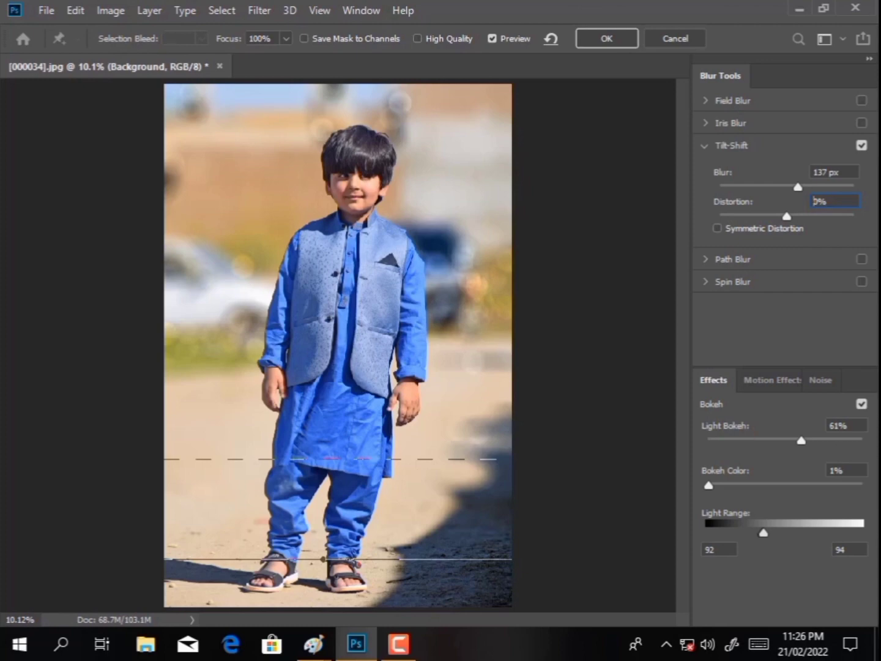
key("Return")
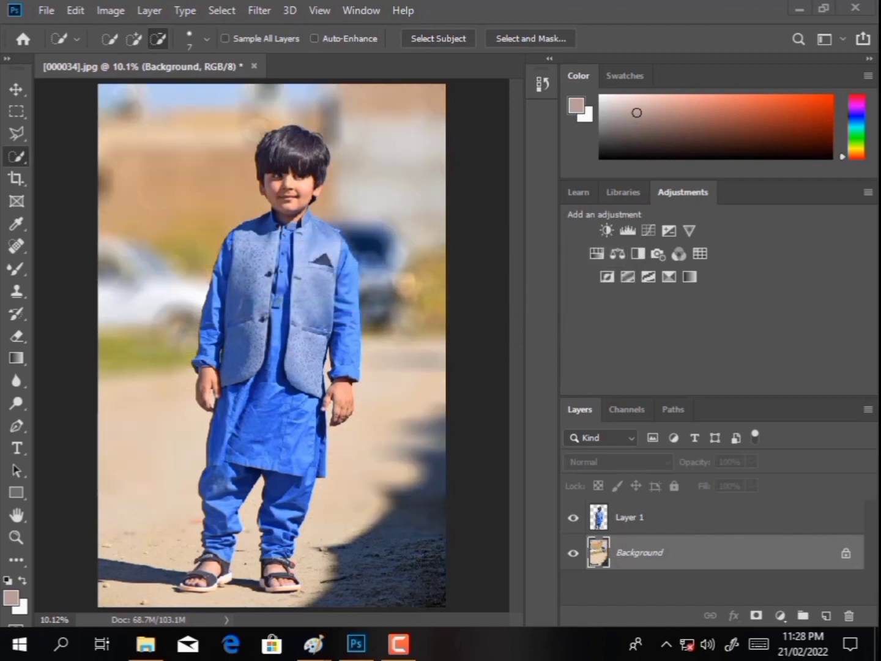
Show the boy's layer again and apply Auto Contrast to the image.
left_click(574, 517)
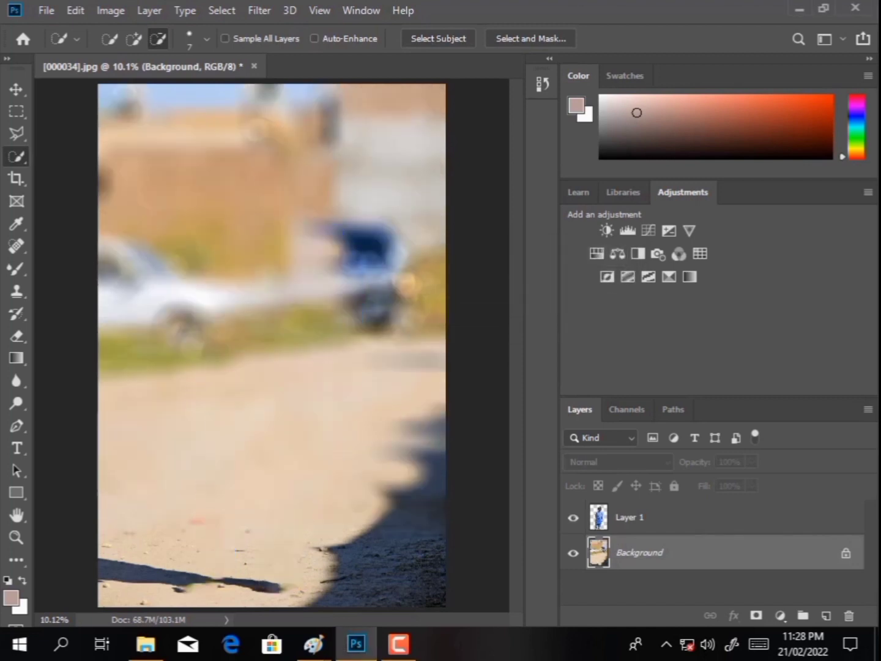
left_click(110, 10)
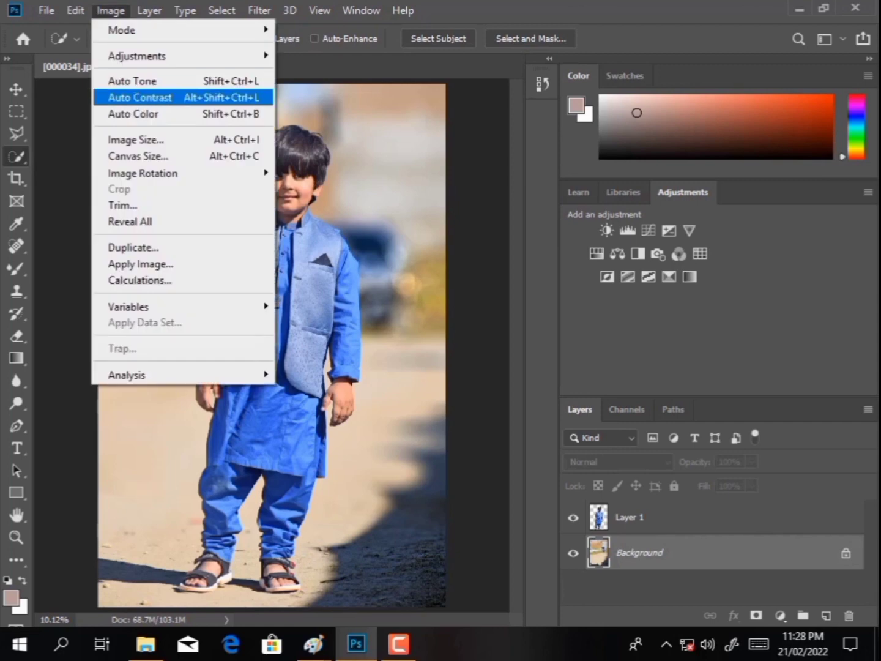
left_click(139, 97)
Try a Color Lookup layer through several 3DLUT presets, then make the boy's layer active.
left_click(700, 253)
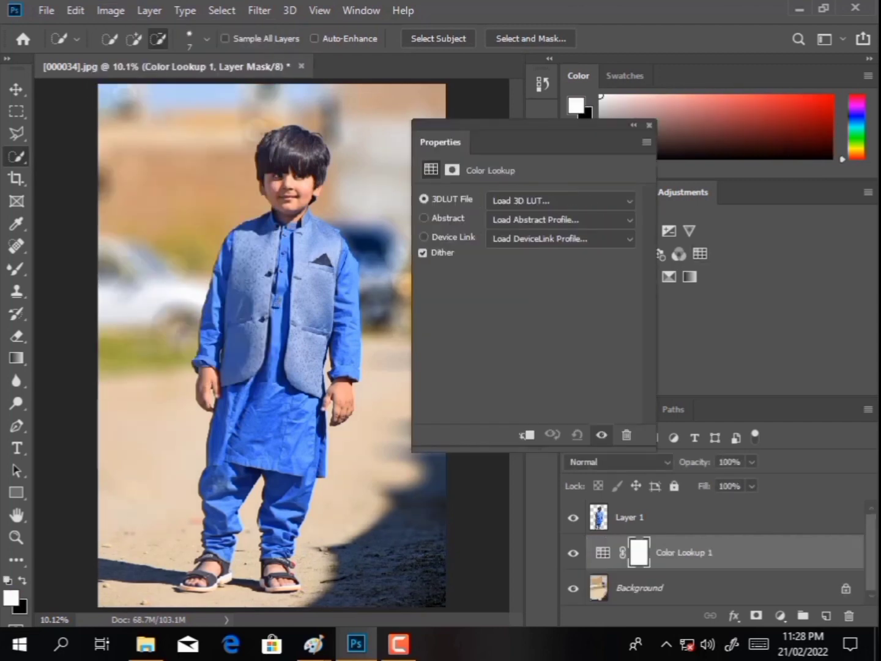
left_click(561, 200)
left_click(526, 98)
key("Down")
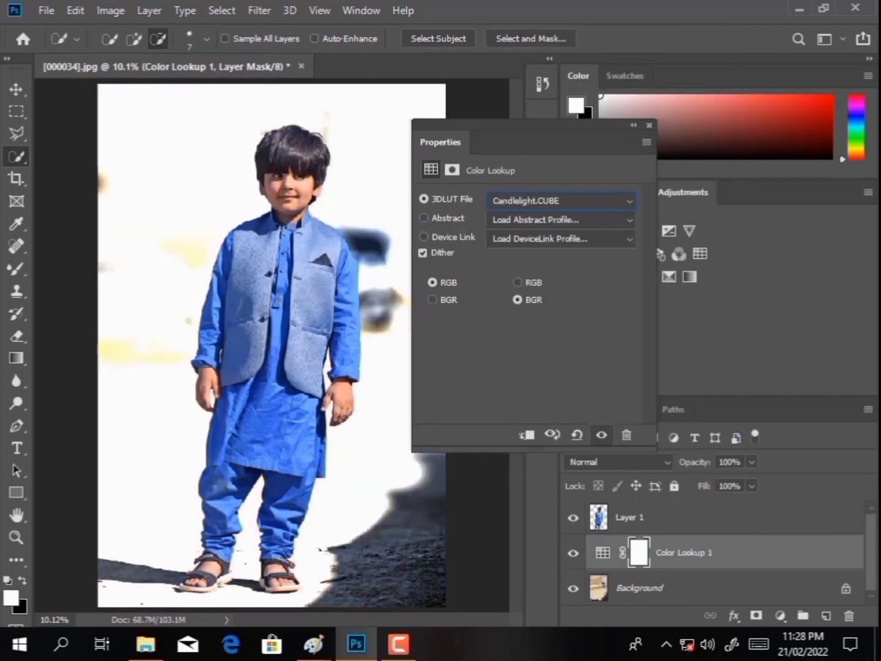
key("Down")
key("Down")
key("Down")
key("Down")
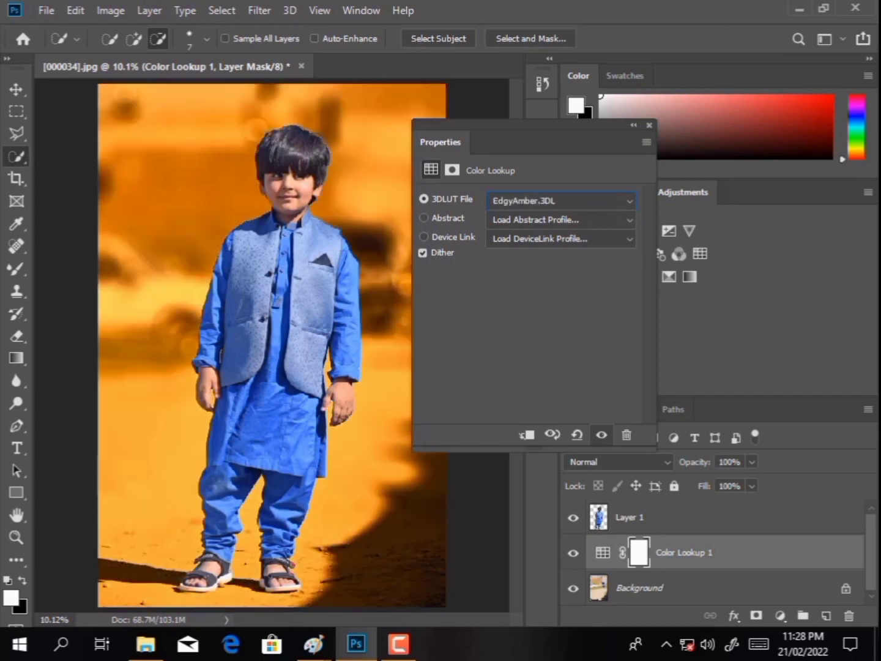
key("Down")
key("Down")
key("Down")
key("Down")
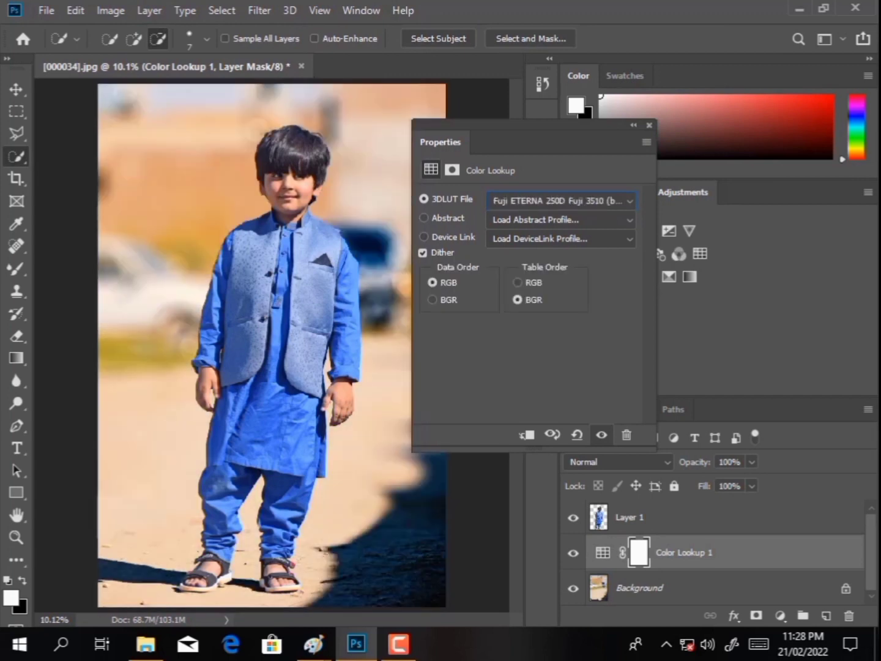
key("Down")
key("Down")
key("Down")
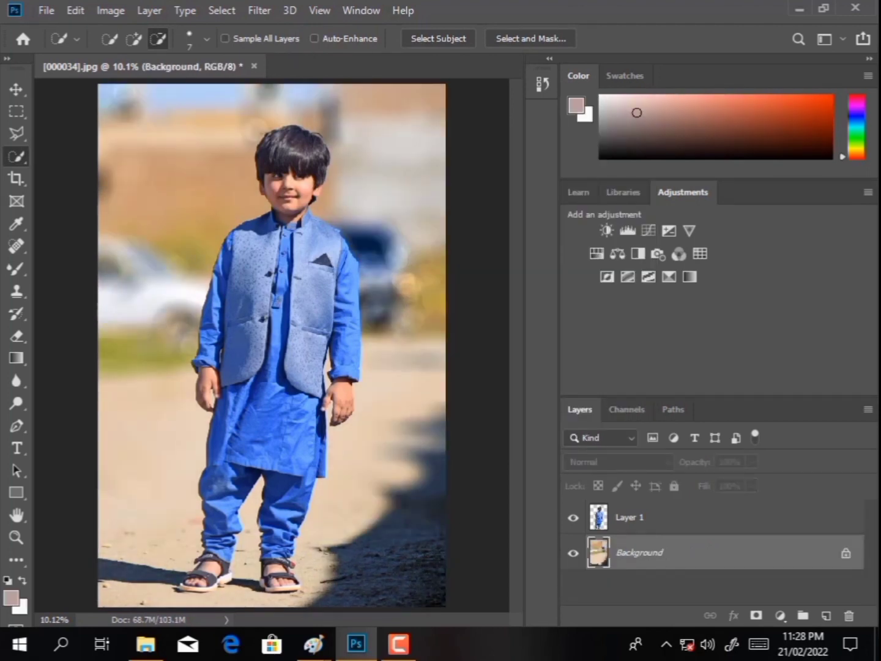
key("alt+bracketright")
Auto-tone the boy in Camera Raw, and set Oranges saturation to -33 and luminance to +17.
left_click(260, 11)
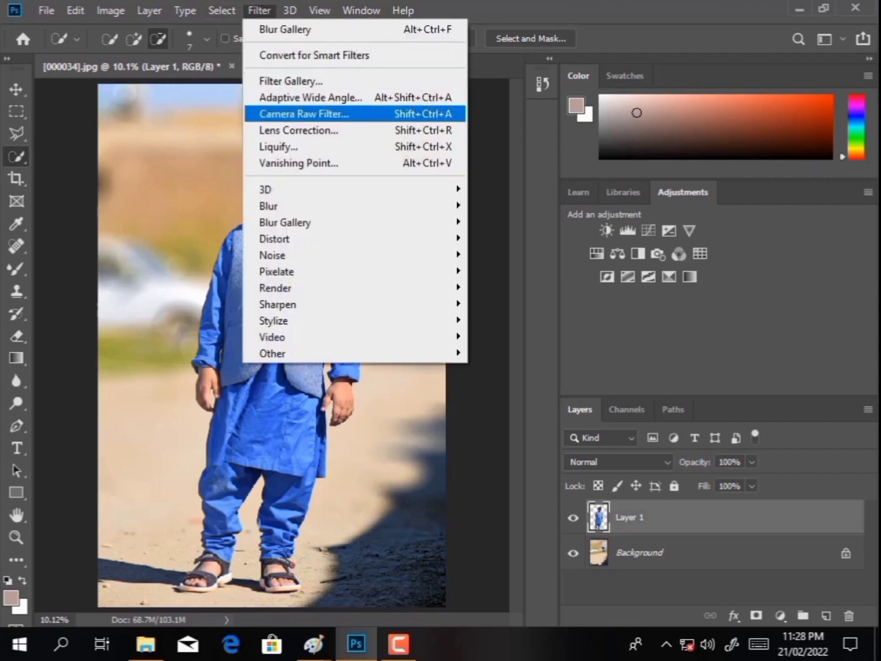
left_click(296, 112)
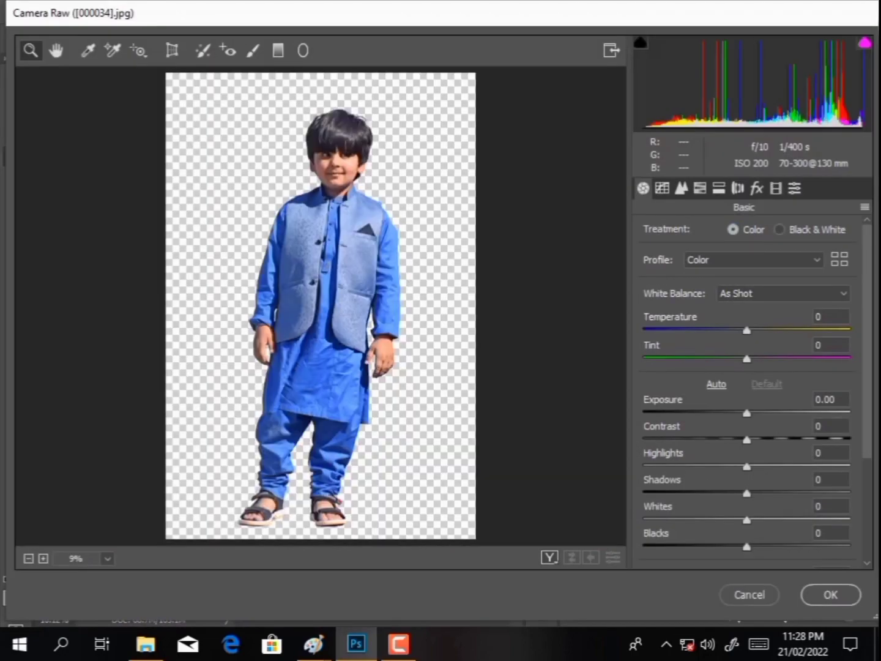
key("ctrl+u")
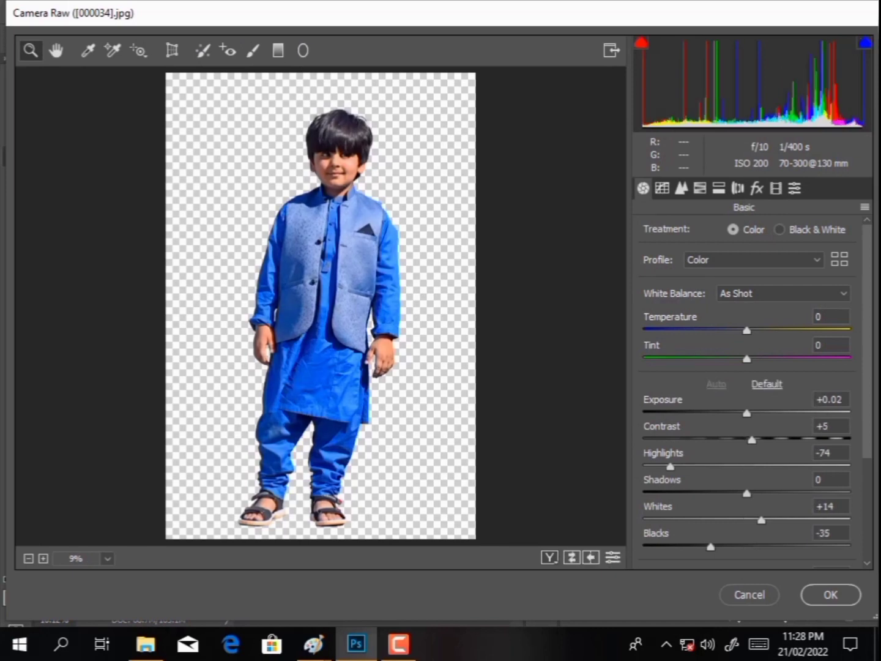
key("ctrl+alt+4")
type("-33")
key("Return")
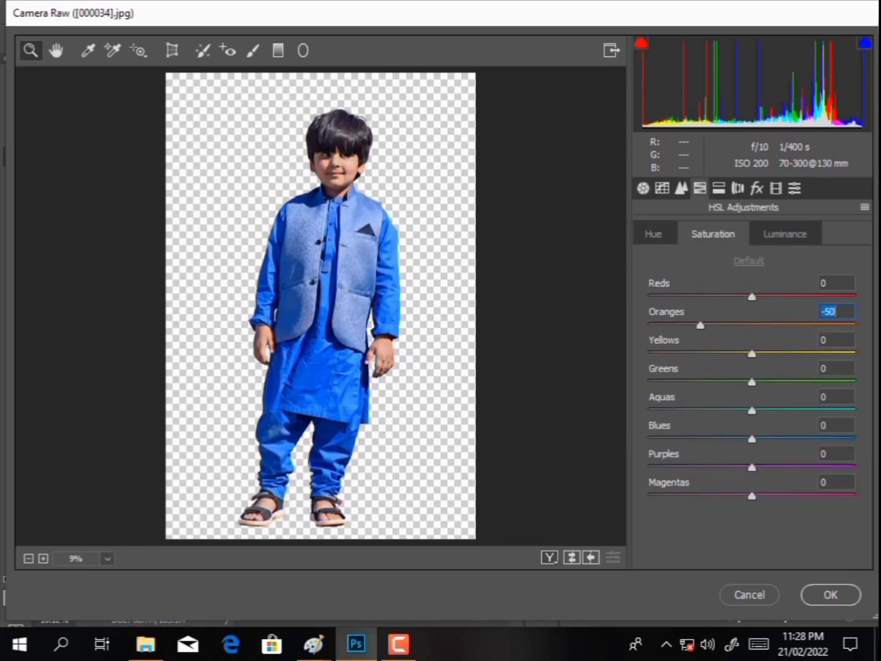
left_click(786, 234)
mouse_move(752, 325)
left_mouse_down()
mouse_move(782, 325)
mouse_move(769, 325)
left_mouse_up()
type("+17")
Adjust the Tone Curve Darks and Shadows, raise Shadows to +80, and apply the grade.
key("ctrl+alt+2")
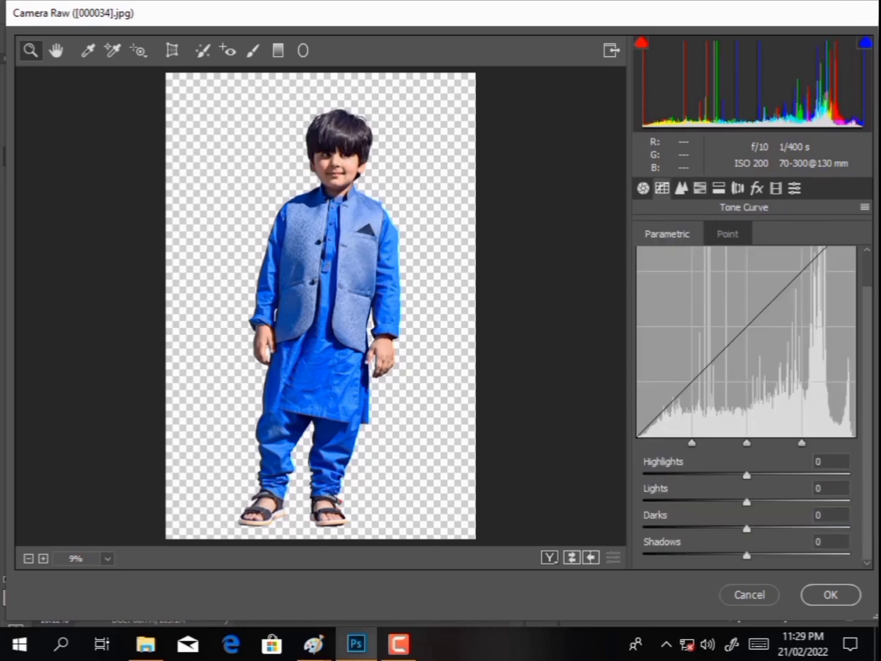
type("+25+17+15")
key("Tab")
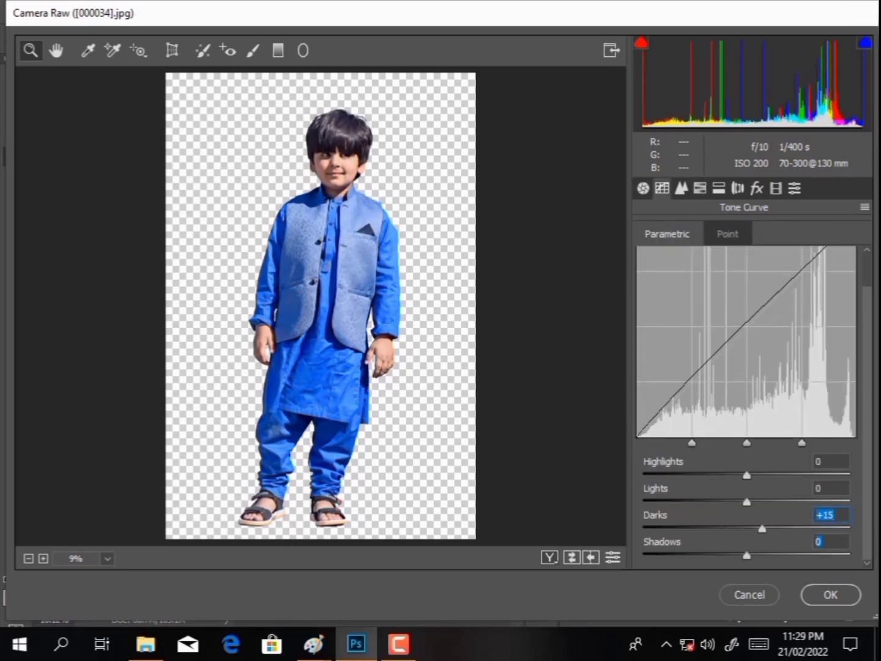
type("-29")
key("Return")
type("-12")
key("Return")
key("ctrl+alt+1")
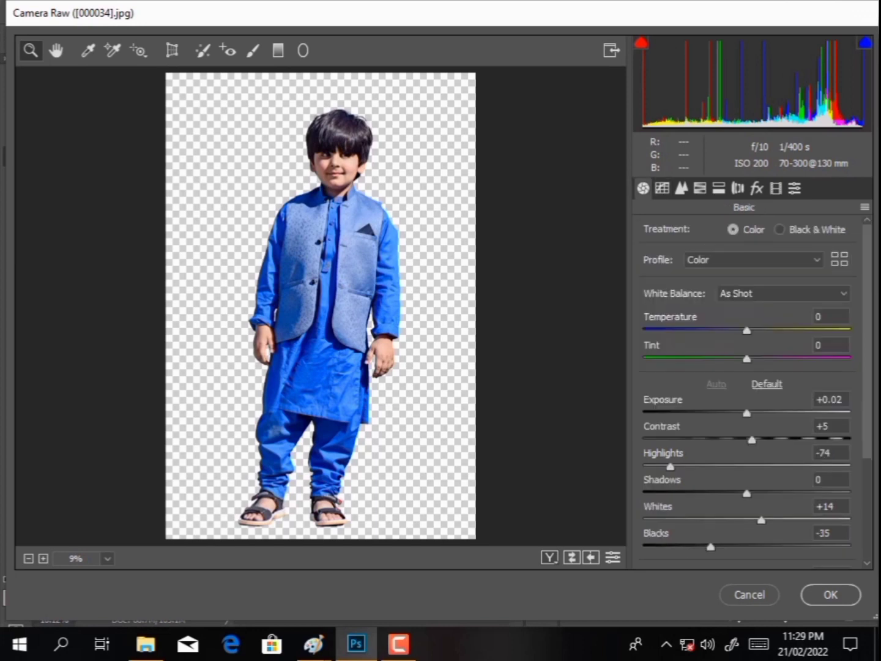
type("+80")
key("Return")
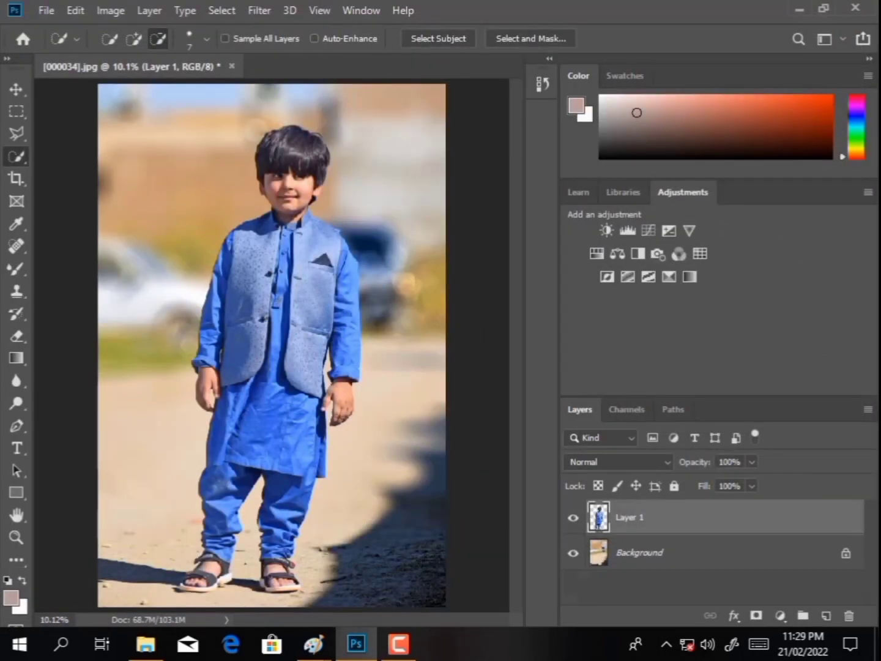
Add a Selective Color layer on Background with Yellows: cyan removed, magenta reduced, yellow maxed.
left_click(640, 553)
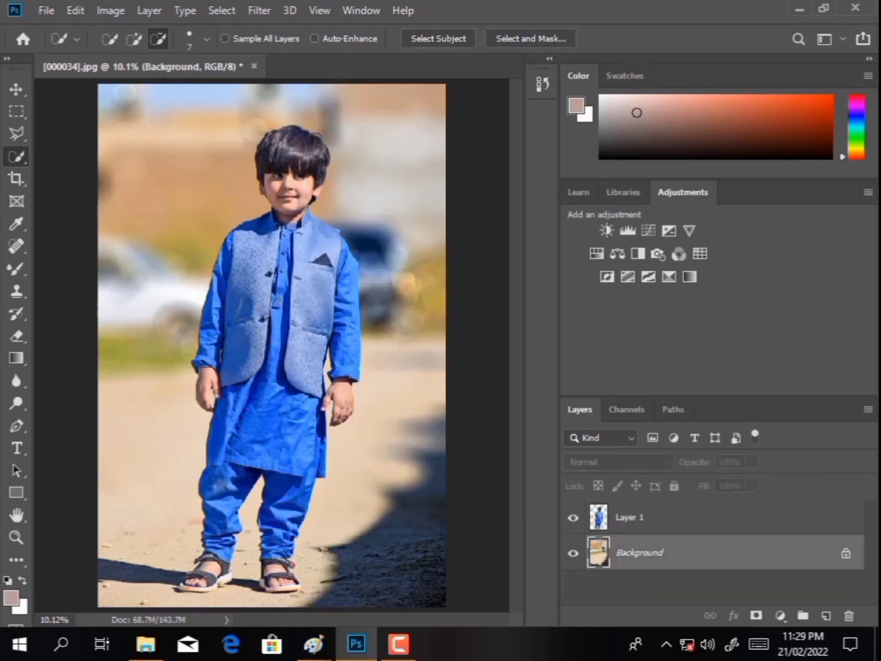
left_click(678, 254)
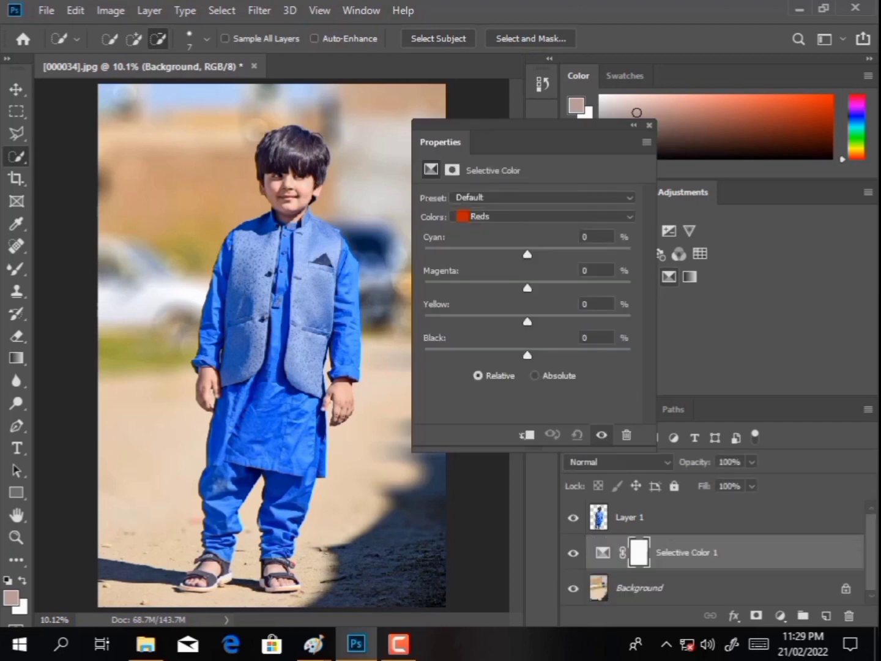
left_click(543, 216)
left_click(487, 244)
mouse_move(527, 254)
left_mouse_down()
mouse_move(631, 254)
mouse_move(424, 254)
left_mouse_up()
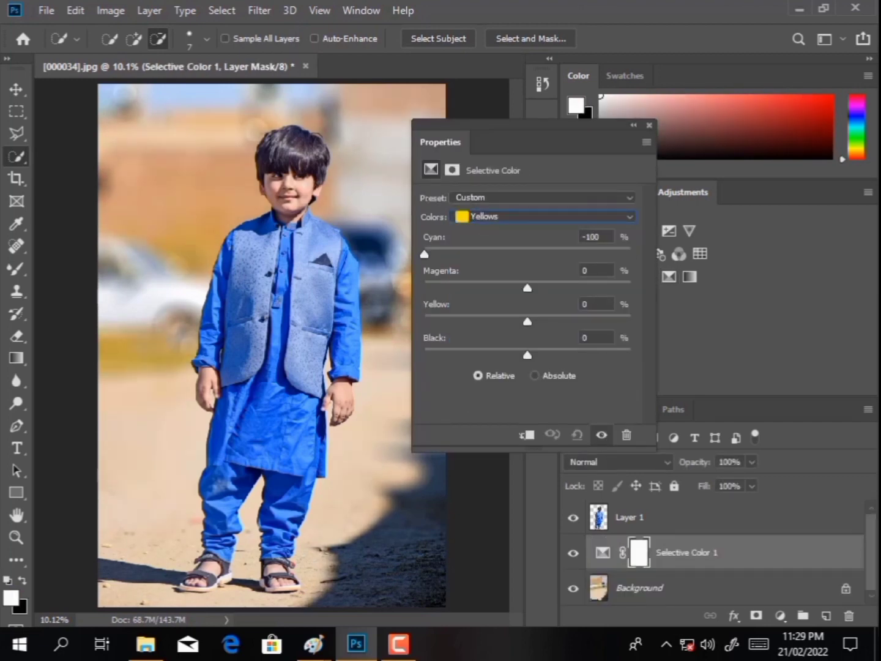
mouse_move(550, 322)
left_mouse_down()
mouse_move(459, 321)
mouse_move(630, 321)
left_mouse_up()
mouse_move(527, 288)
left_mouse_down()
mouse_move(631, 288)
mouse_move(489, 287)
left_mouse_up()
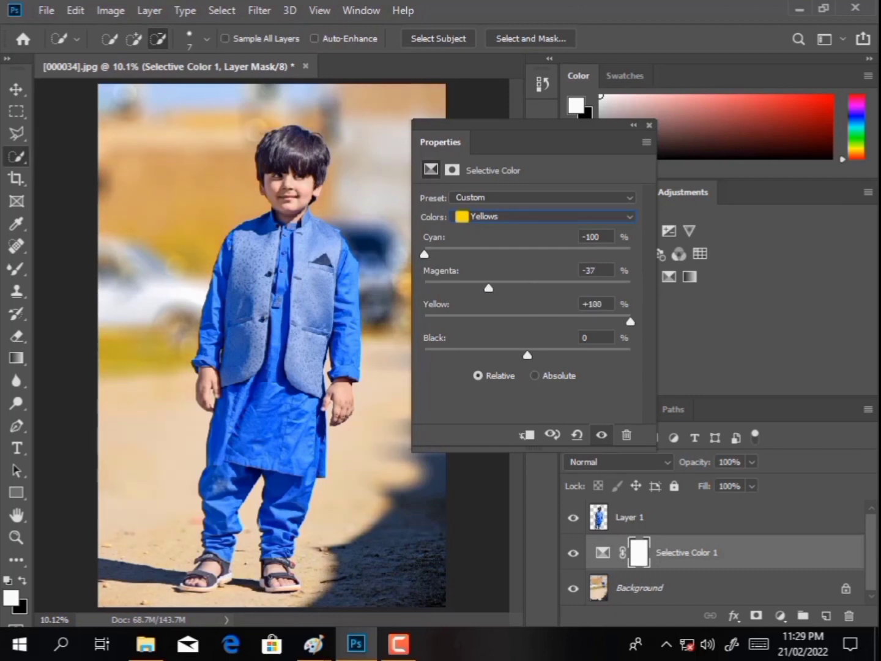
Adjust Whites cyan and yellow, reduce Neutrals cyan, then merge the adjustment into Background.
left_click(545, 216)
left_click(490, 313)
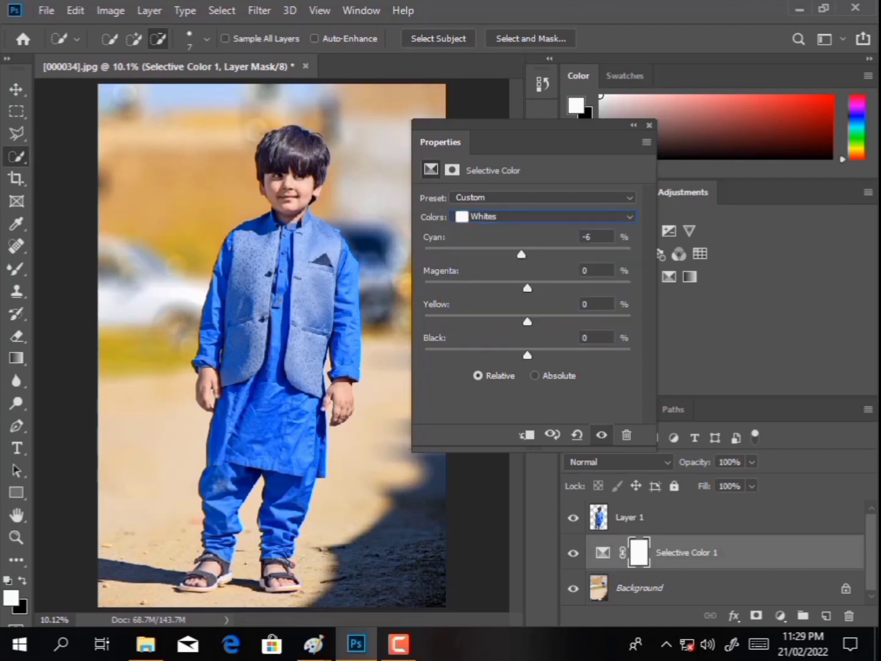
mouse_move(424, 255)
left_mouse_down()
mouse_move(463, 254)
mouse_move(424, 255)
left_mouse_up()
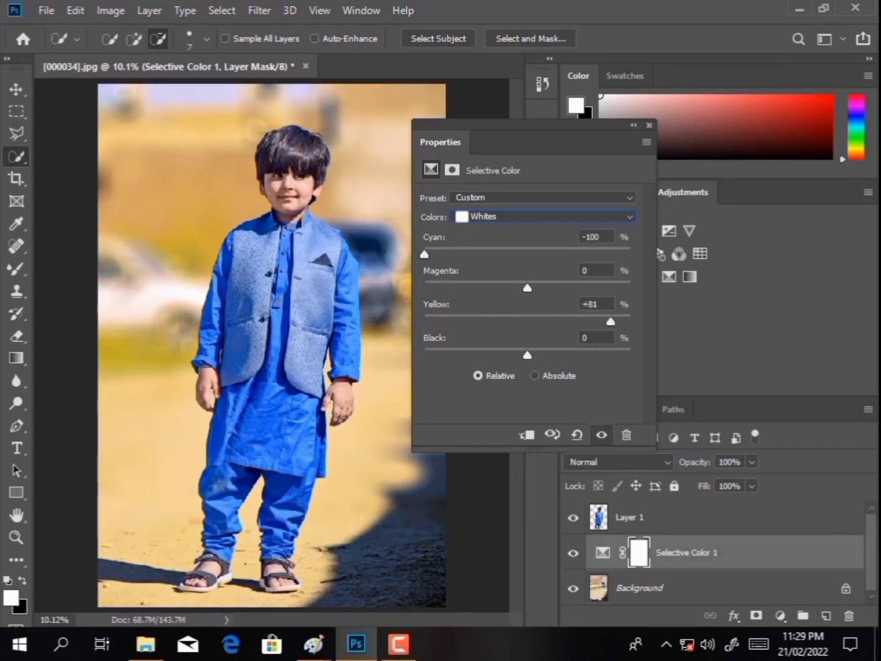
mouse_move(611, 322)
left_mouse_down()
mouse_move(424, 321)
mouse_move(631, 322)
mouse_move(508, 322)
mouse_move(472, 355)
left_mouse_up()
left_click(545, 216)
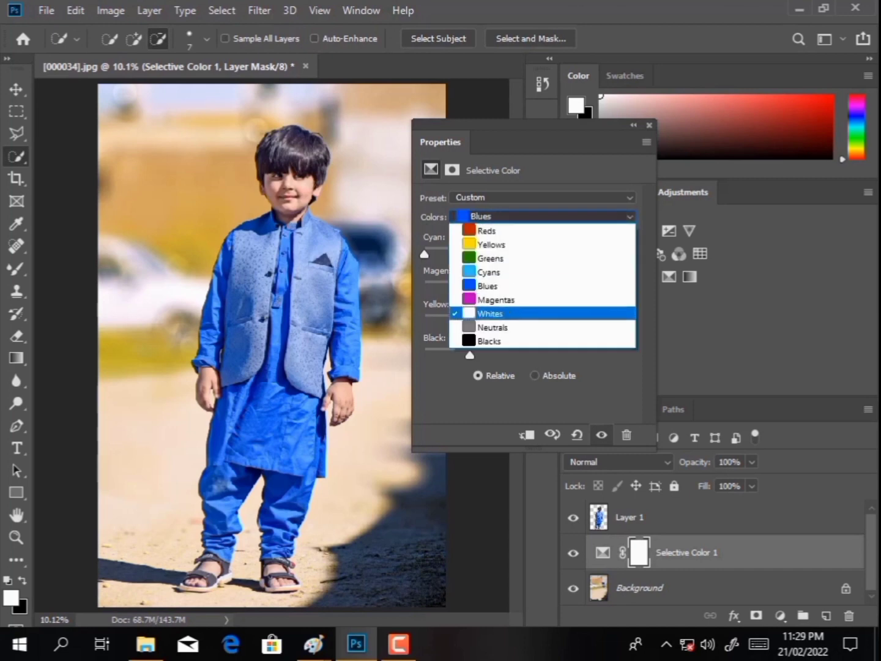
left_click(490, 325)
left_click_drag(527, 255, 491, 254)
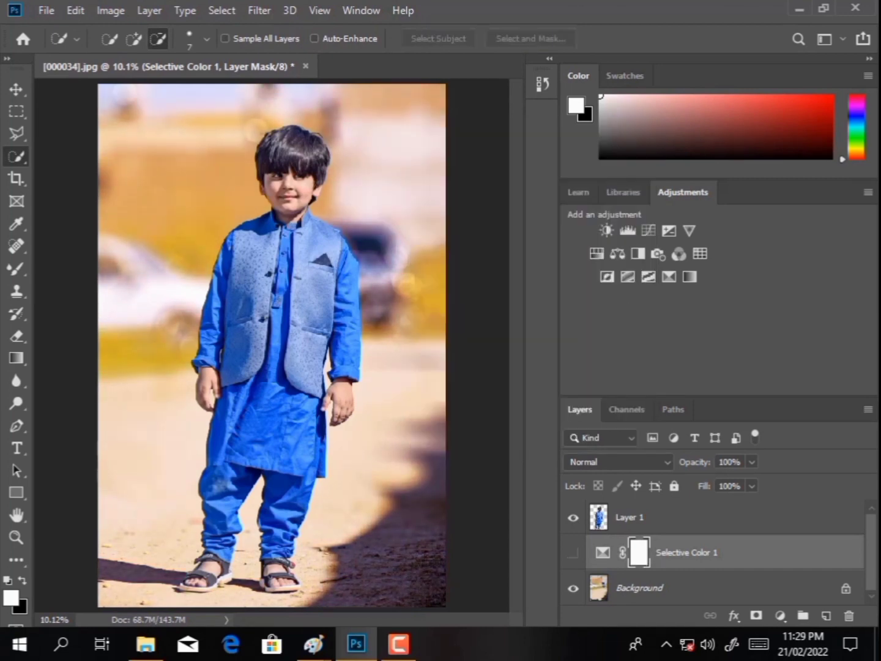
right_click(685, 540)
left_click(498, 509)
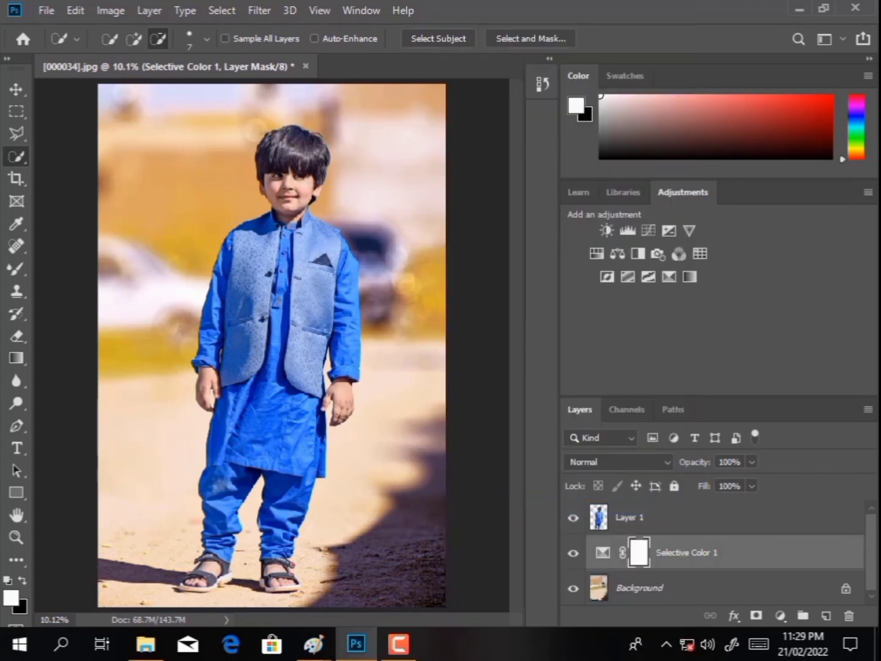
Try Auto Color on the background, then revert it through the History panel.
key("Escape")
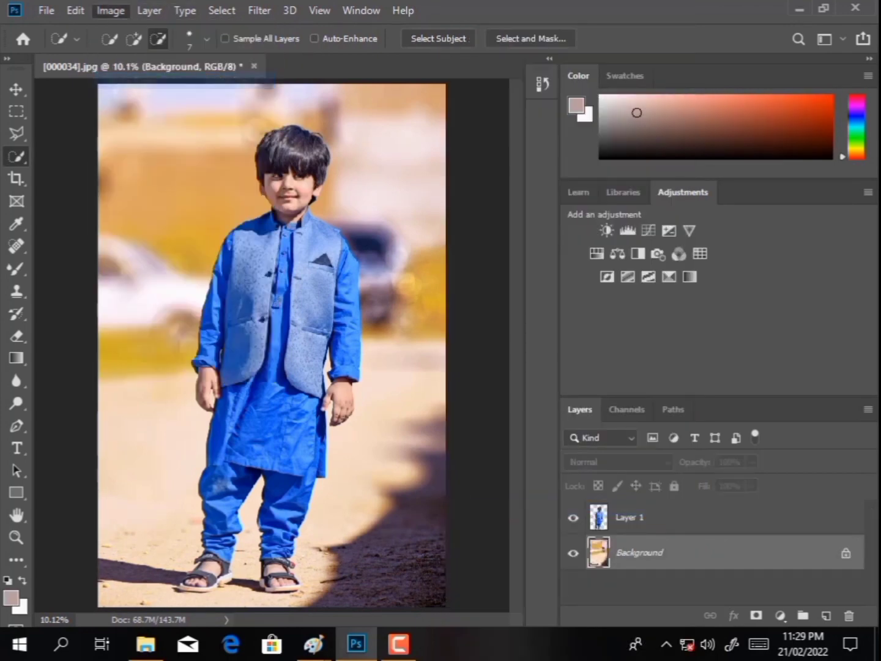
key("Down")
key("Down")
key("Down")
key("Down")
key("Return")
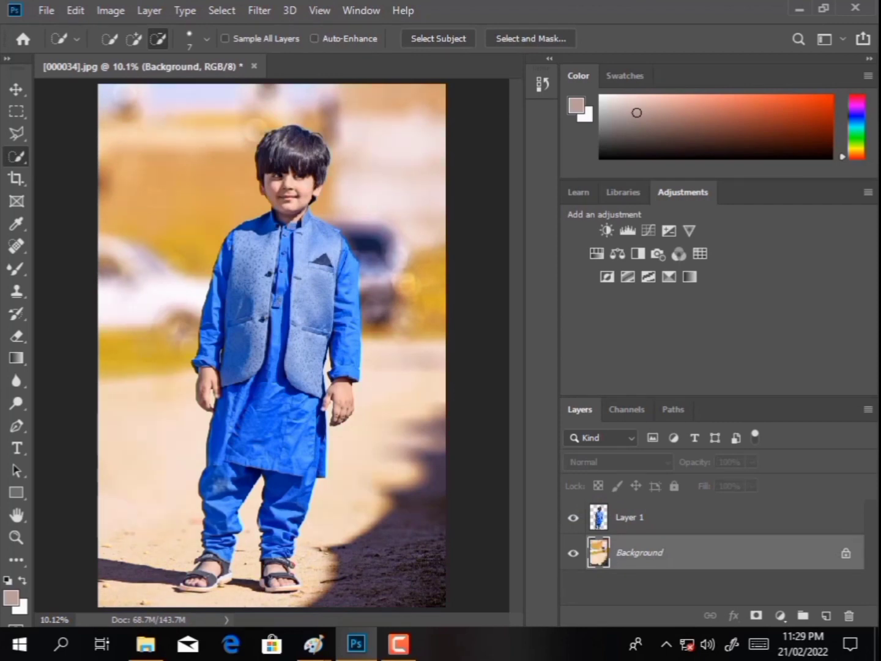
key("alt+i")
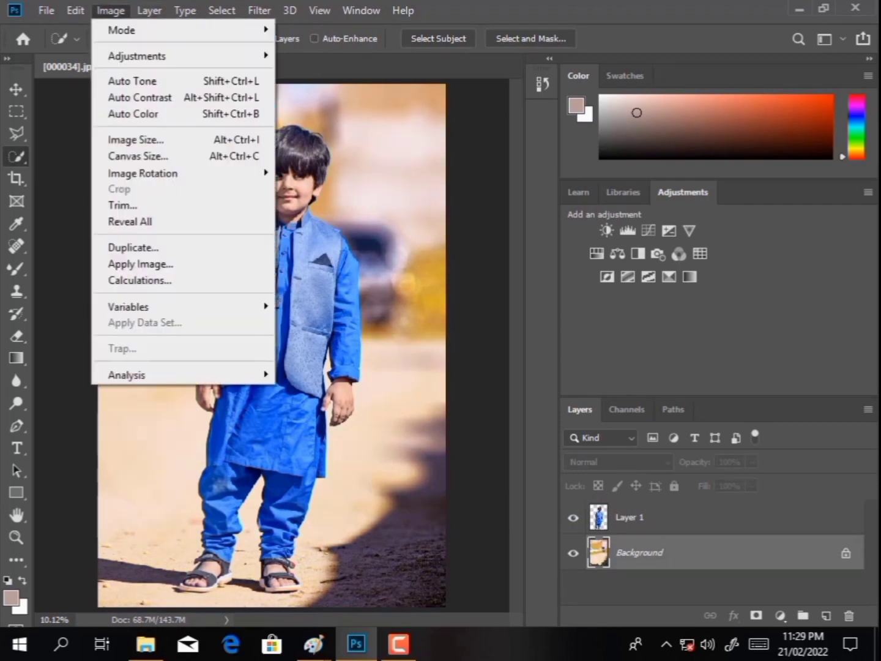
key("Return")
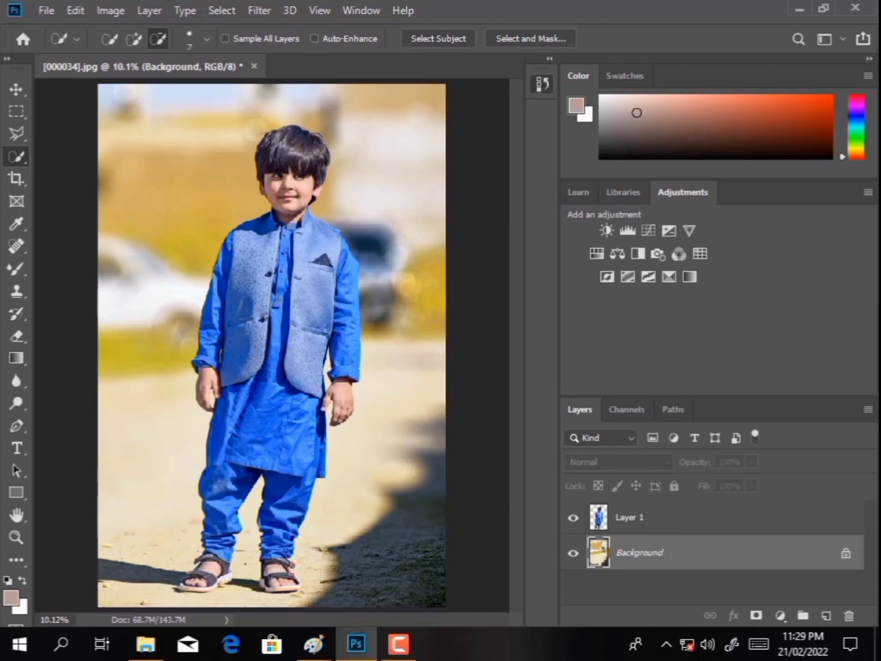
left_click(543, 84)
left_click(398, 130)
Add a Camera Raw post-crop vignette darkening the background edges, then select the boy's layer.
left_click(260, 11)
left_click(288, 113)
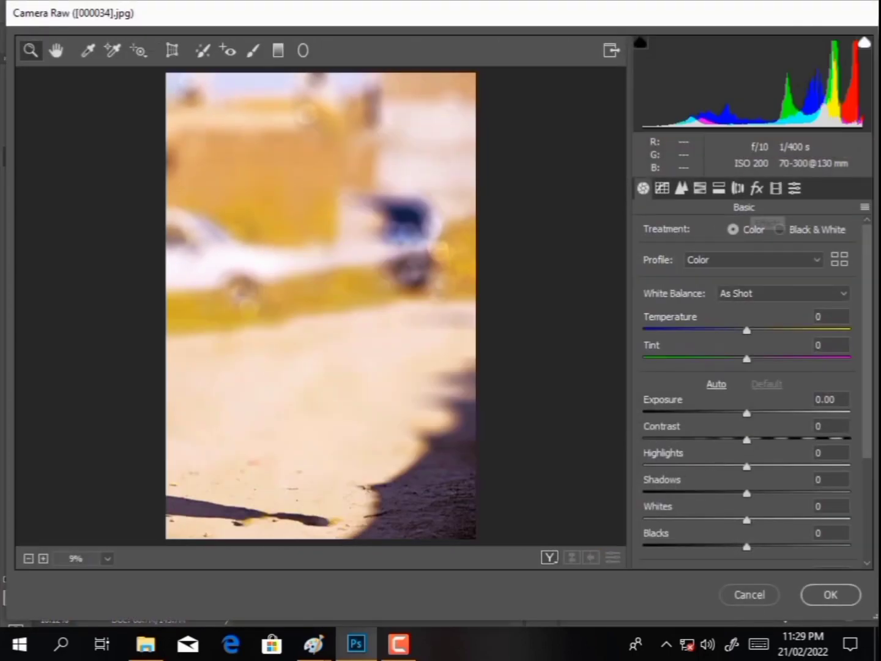
left_click(757, 189)
mouse_move(751, 412)
left_mouse_down()
mouse_move(704, 412)
mouse_move(789, 412)
left_mouse_up()
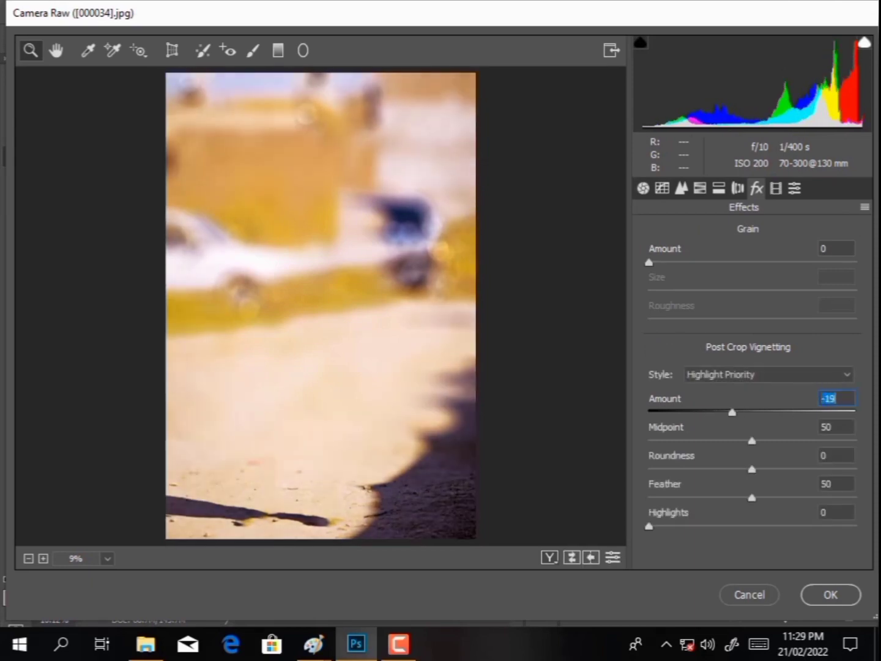
left_click(830, 595)
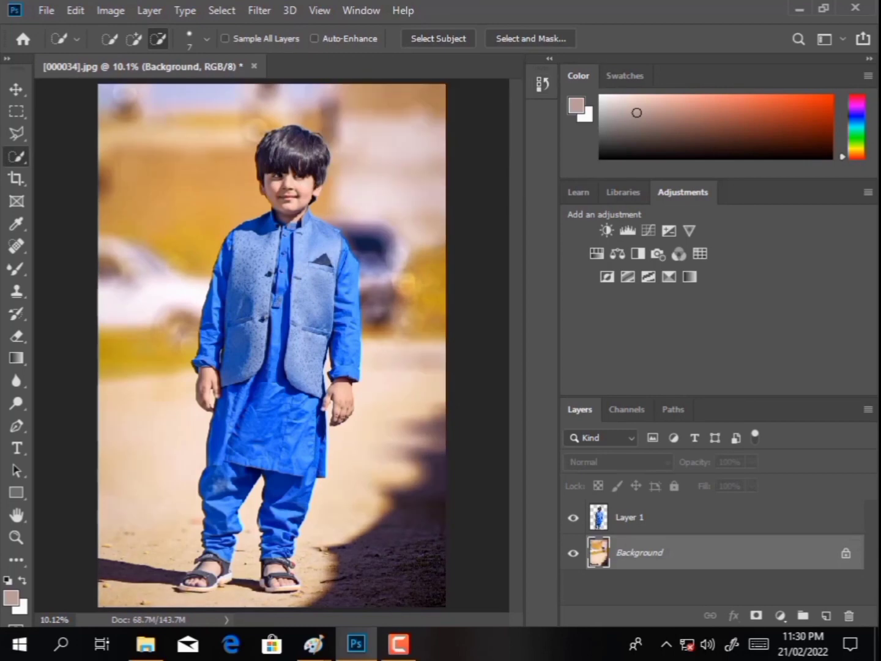
right_click(634, 516)
Apply a Liquify touch-up around the boy's hair, then merge his layer down into Background.
left_click(259, 11)
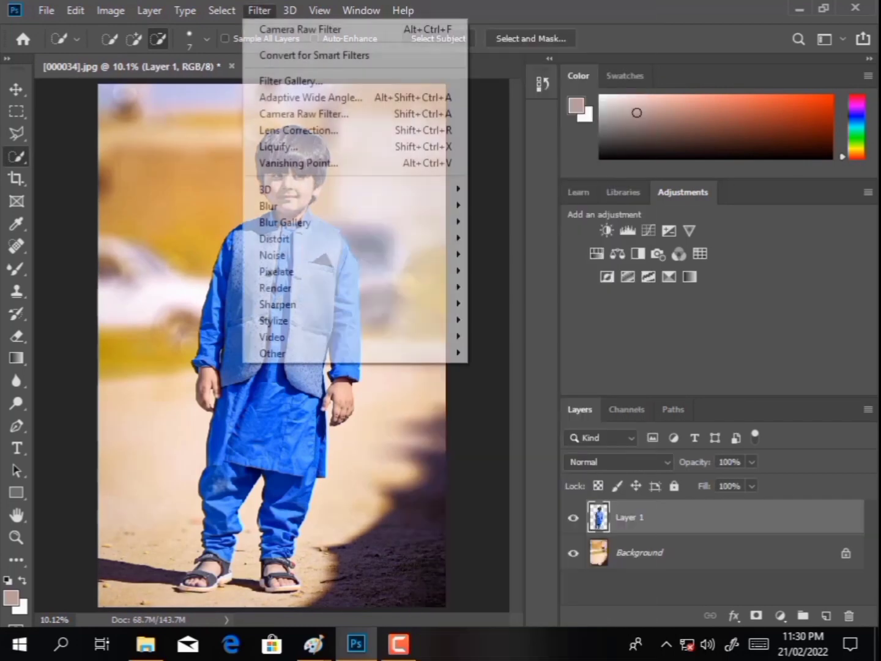
left_click(290, 144)
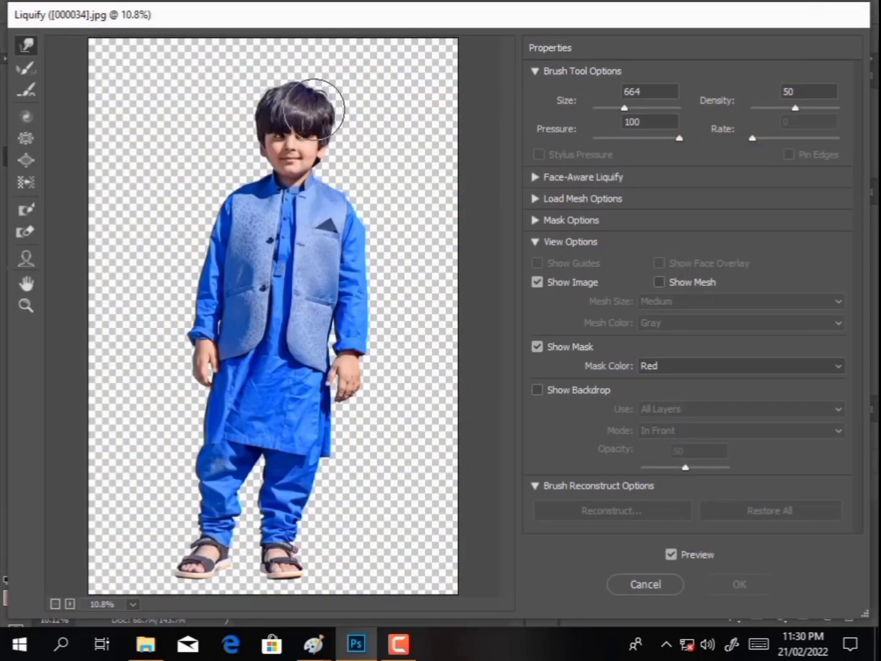
key("bracketright")
key("bracketleft")
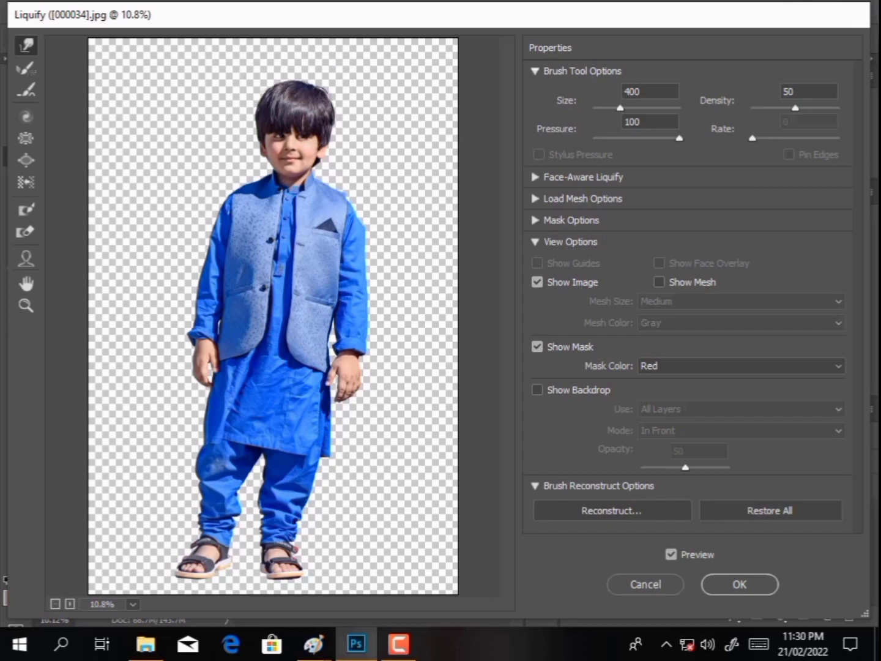
key("Return")
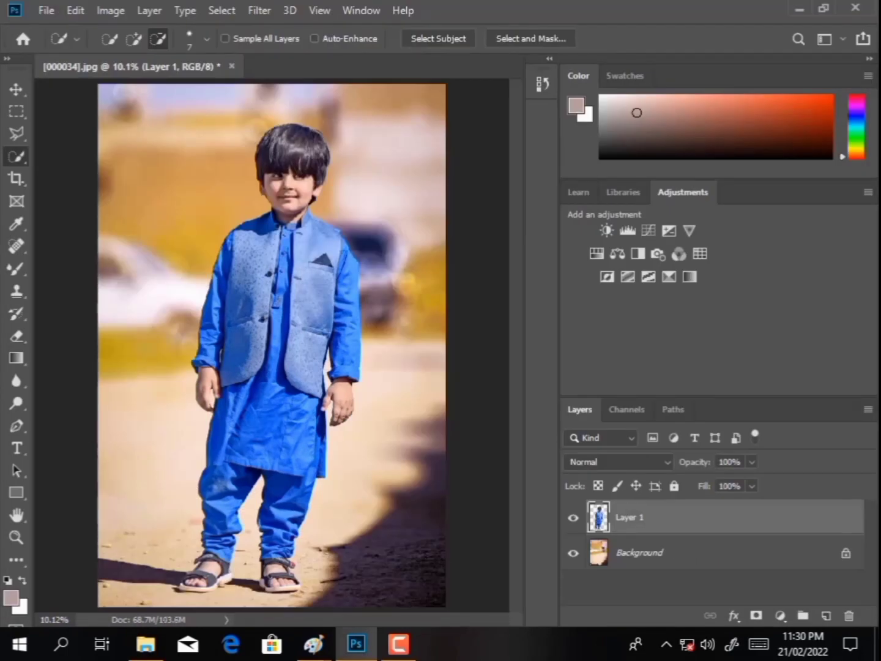
right_click(686, 514)
left_click(493, 510)
Zoom in on the boy's face, then duplicate the photo, apply High Pass at radius 1.1, and set the copy to Vivid Light.
left_click(16, 537)
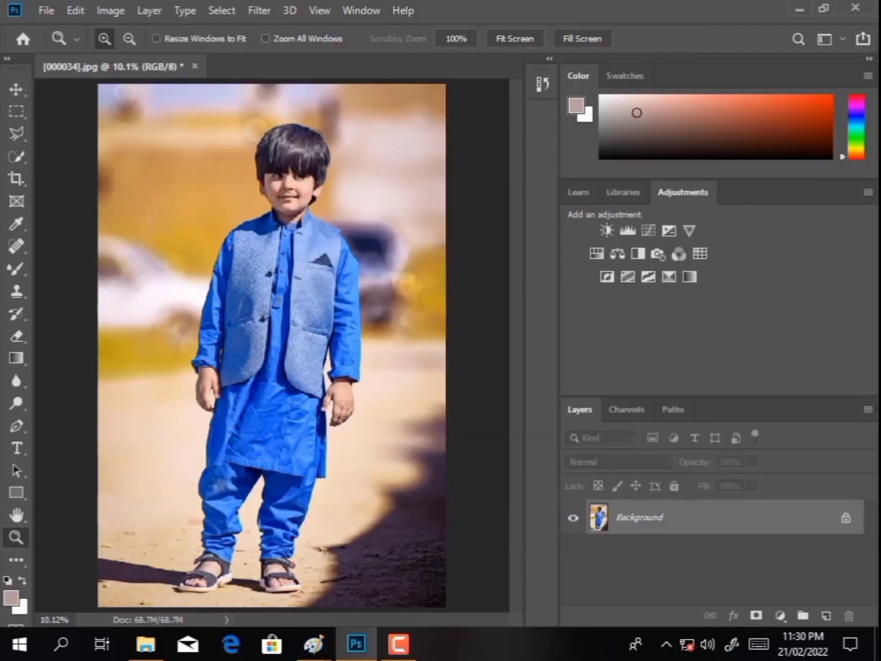
left_click_drag(239, 128, 309, 215)
left_click(290, 309)
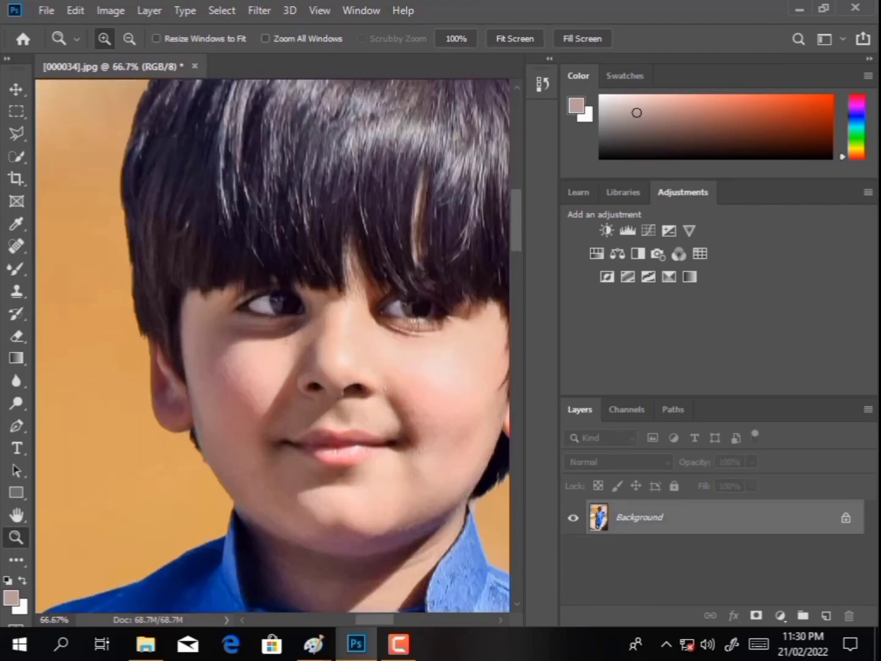
key("ctrl+j")
left_click(259, 11)
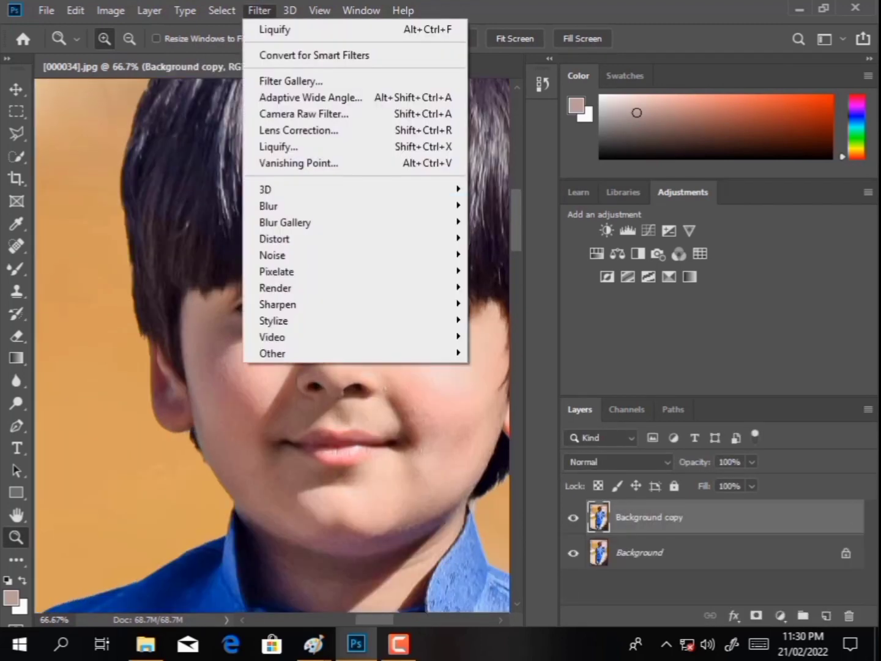
left_click(503, 367)
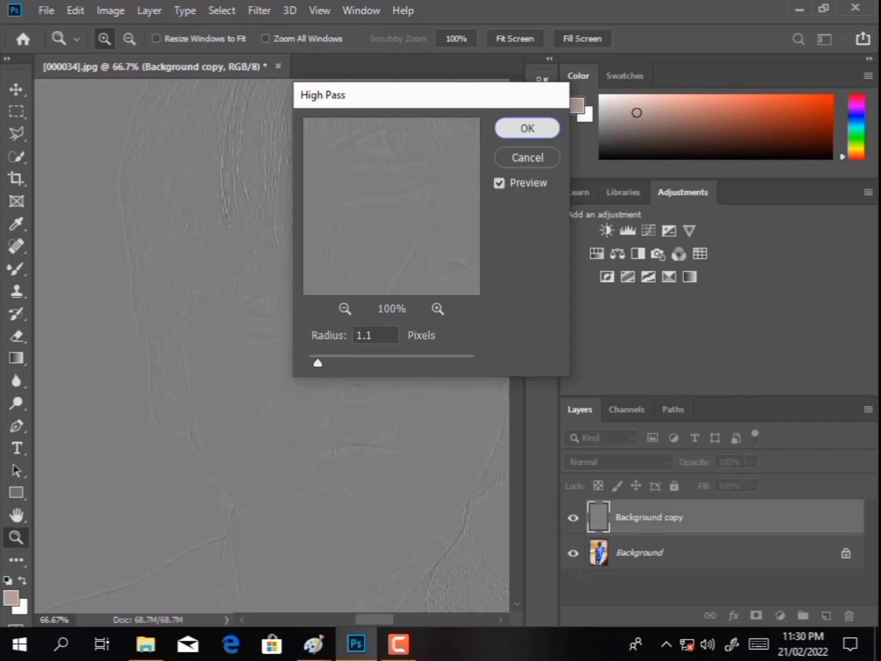
left_click(525, 130)
left_click(618, 461)
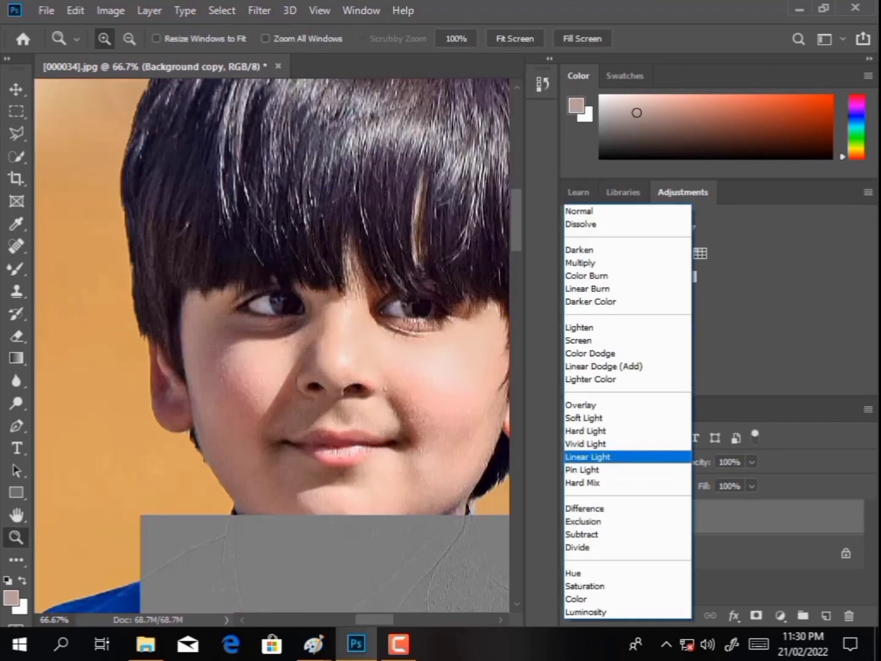
left_click(586, 443)
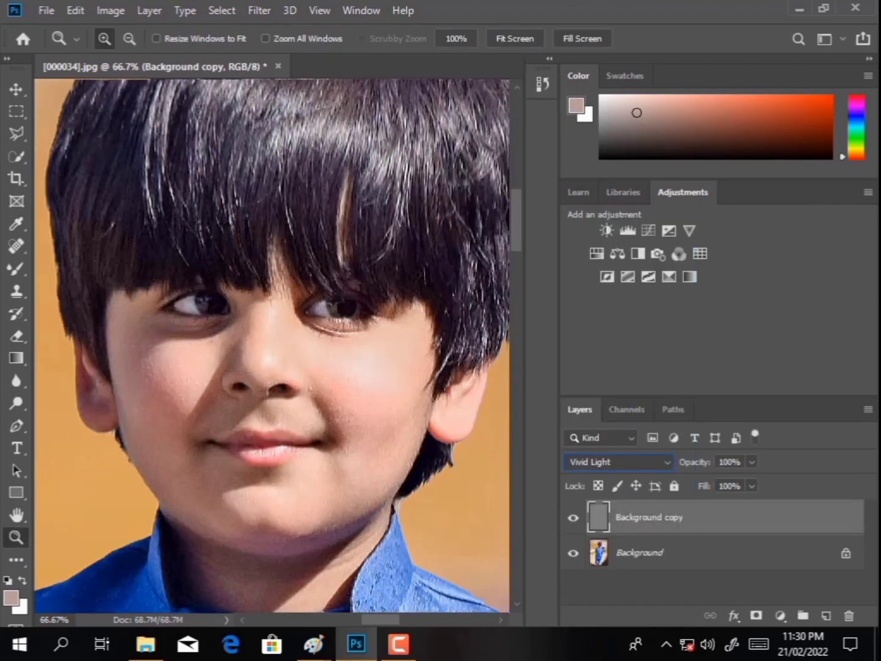
left_click(639, 553)
Resize the Mixer Brush and blend the right cheek, chin and lip areas.
left_click(17, 268)
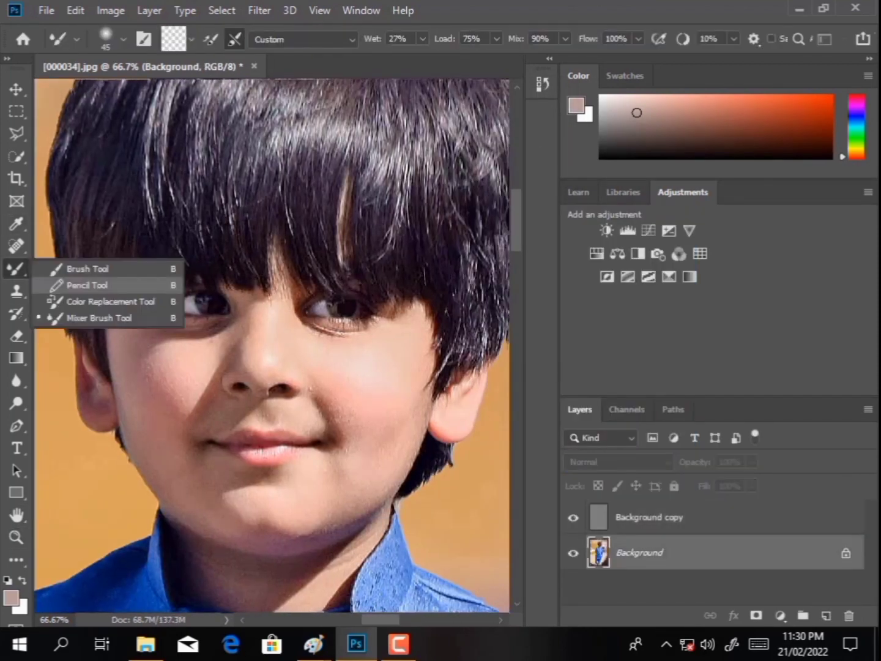
scroll(273, 343, "down", 1)
right_click(382, 343)
left_click_drag(483, 388, 514, 388)
key("Return")
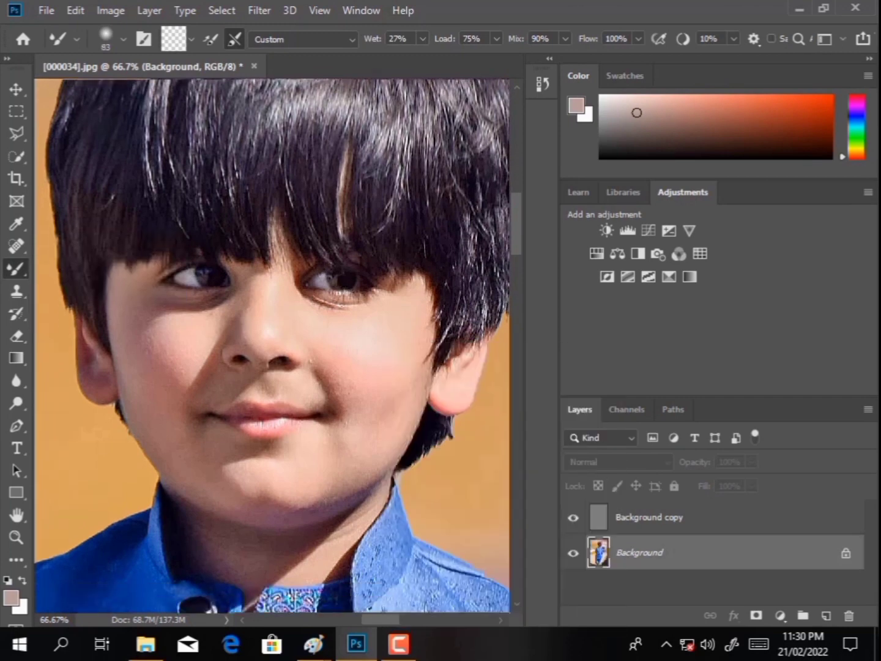
left_click_drag(377, 400, 356, 412)
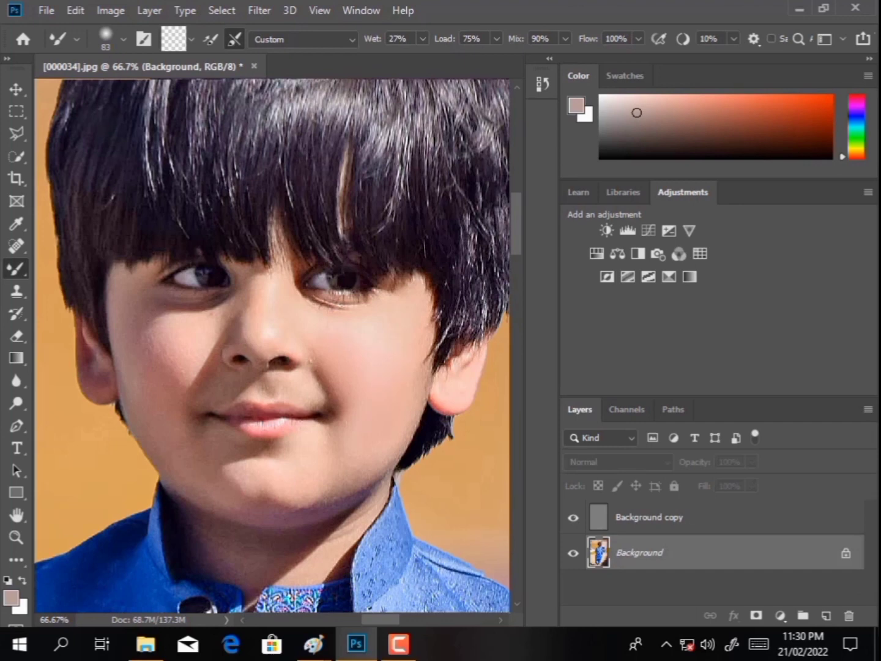
left_click_drag(312, 468, 279, 451)
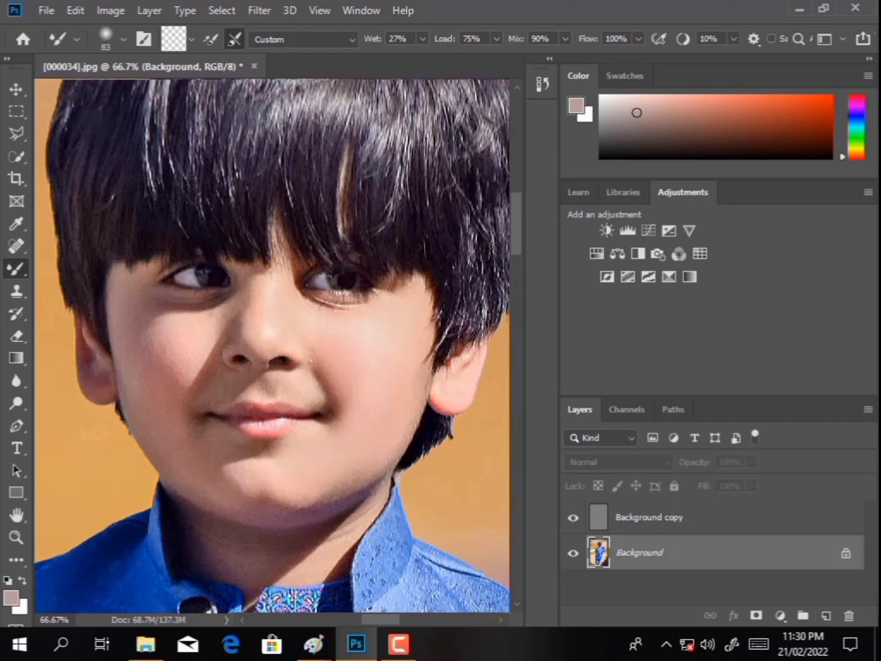
Enlarge the mixer brush to about 92 px with 23% wetness and blend along the chin.
right_click(343, 401)
left_click_drag(338, 386, 345, 386)
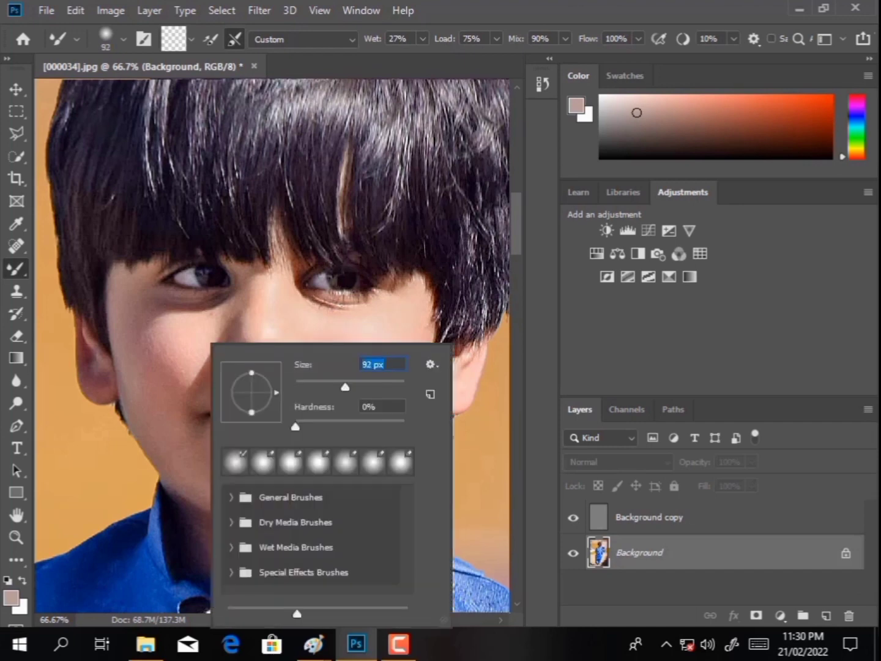
key("Return")
key("2")
key("3")
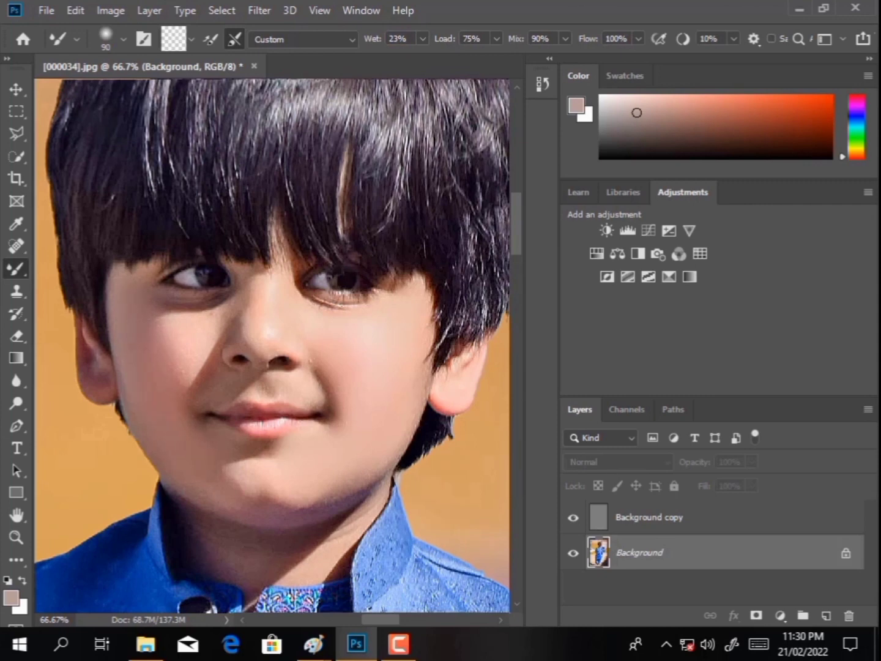
mouse_move(232, 476)
left_mouse_down()
mouse_move(251, 487)
mouse_move(295, 487)
left_mouse_up()
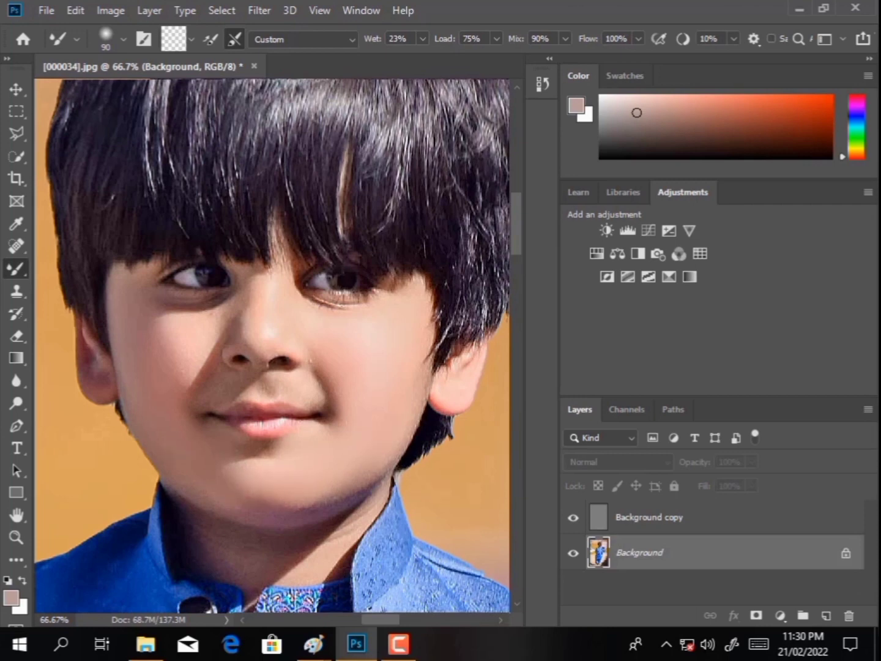
Step the brush size down through 72, 66 and 63 px and blend the chin and lower lip.
key("bracketleft")
key("bracketleft")
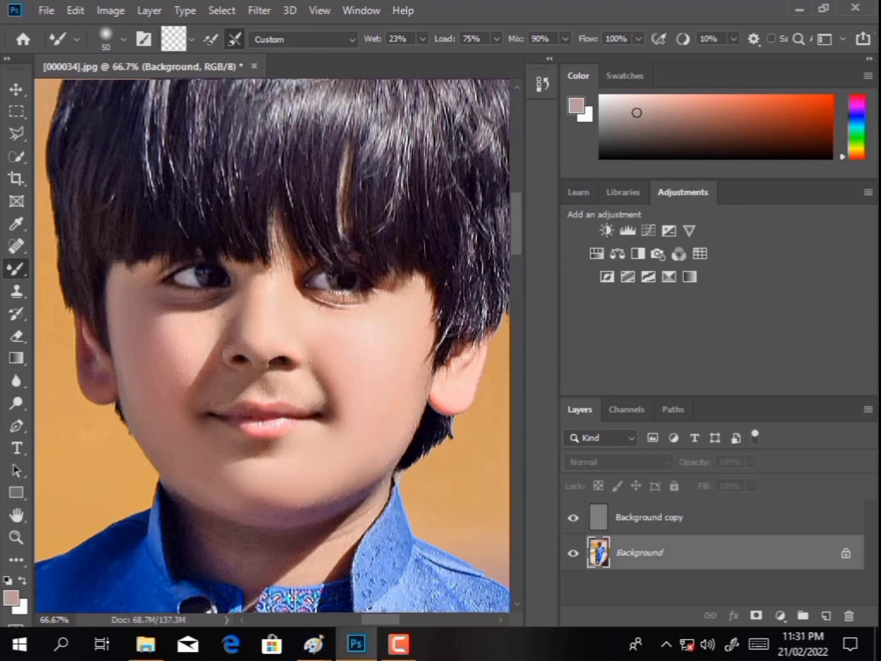
right_click(348, 341)
type("72")
key("Return")
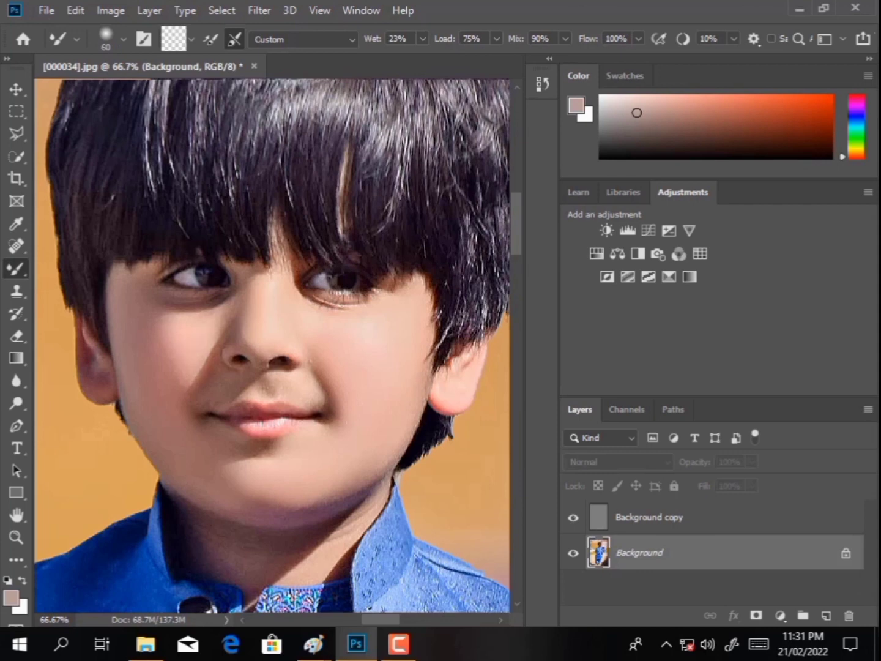
right_click(252, 344)
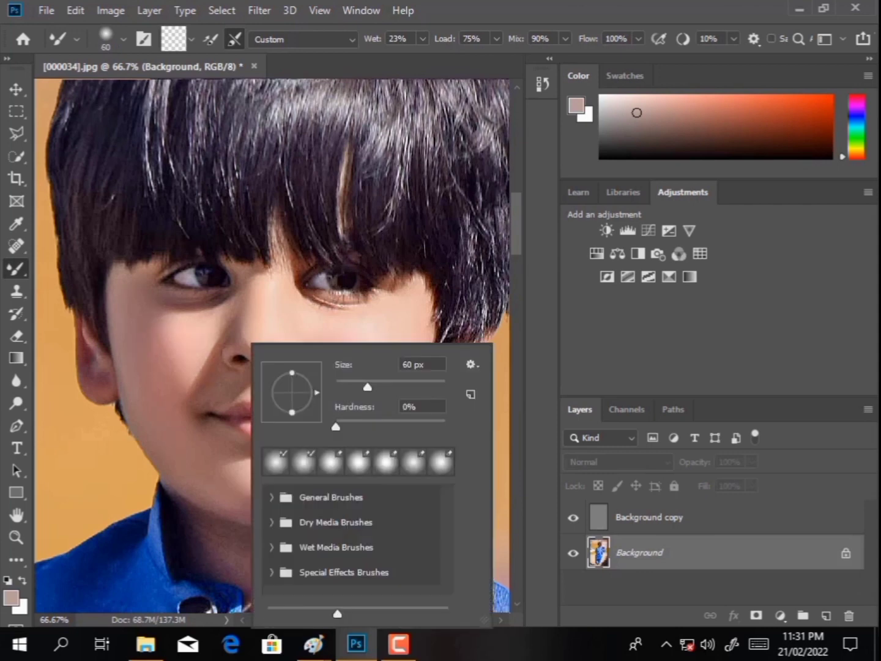
type("66")
key("Return")
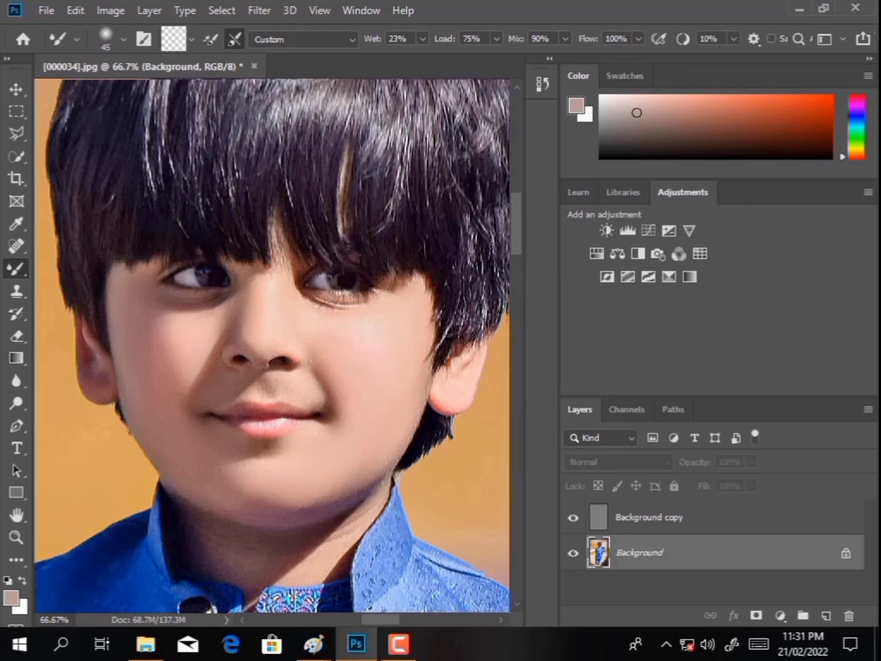
right_click(380, 314)
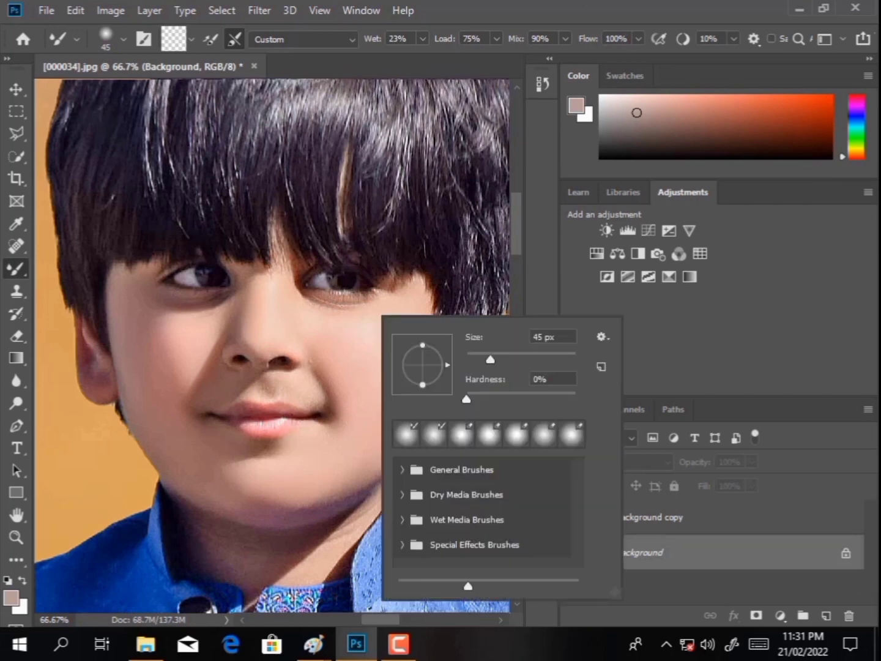
type("63")
key("Return")
left_click_drag(264, 499, 219, 473)
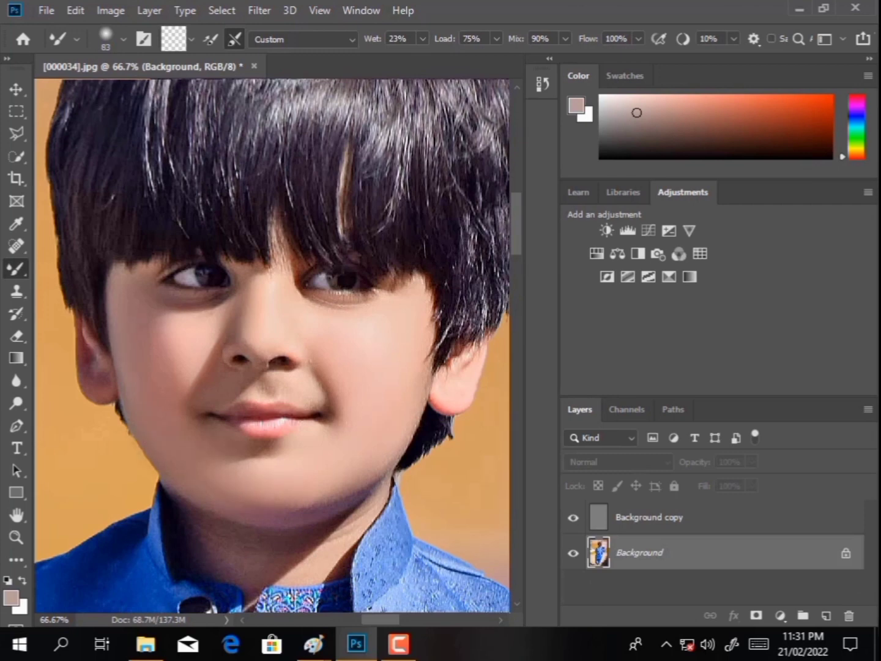
Change the mixer brush size to 69 px, then to 88 px.
key("bracketright")
key("bracketright")
right_click(253, 342)
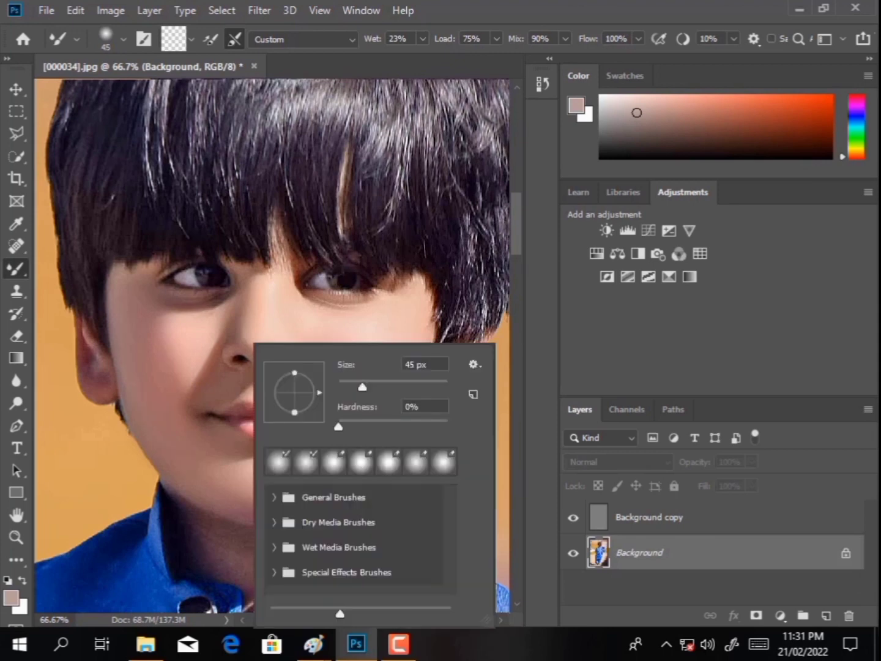
type("69")
key("Return")
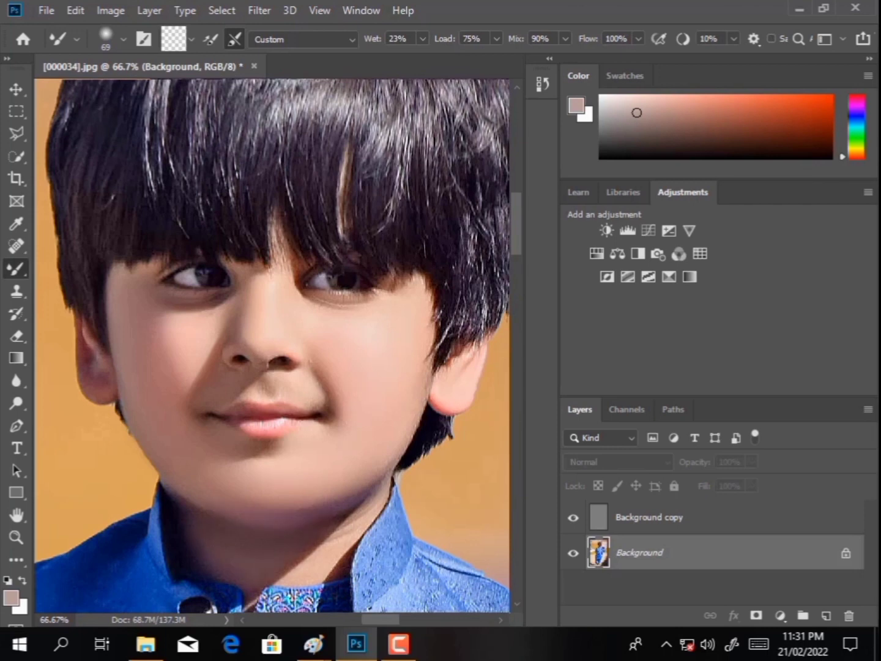
key("bracketleft")
key("bracketleft")
right_click(221, 342)
type("88")
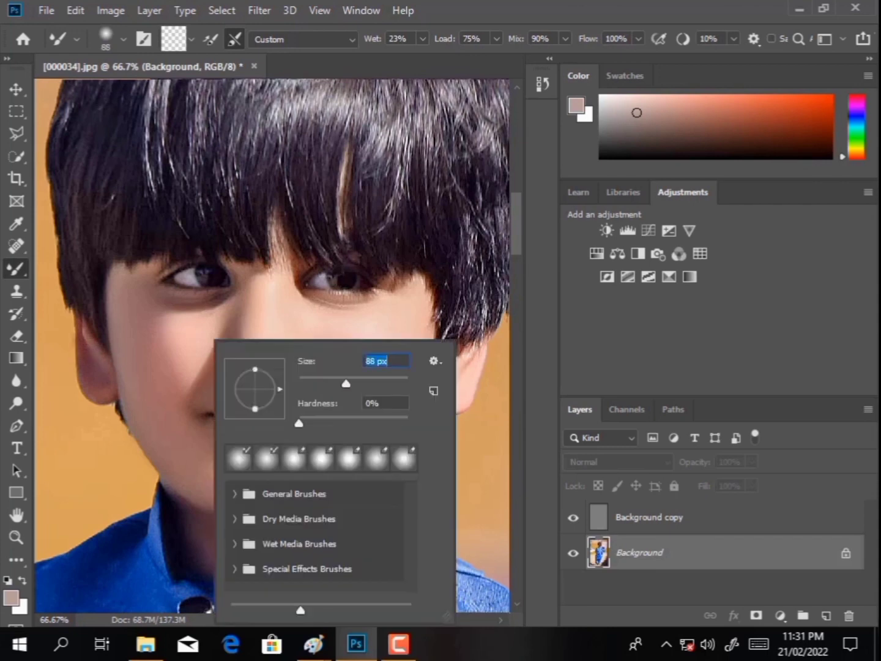
key("Return")
Flip the canvas horizontally and blend between the fingers and along the thumb with a 108 px brush.
key("z")
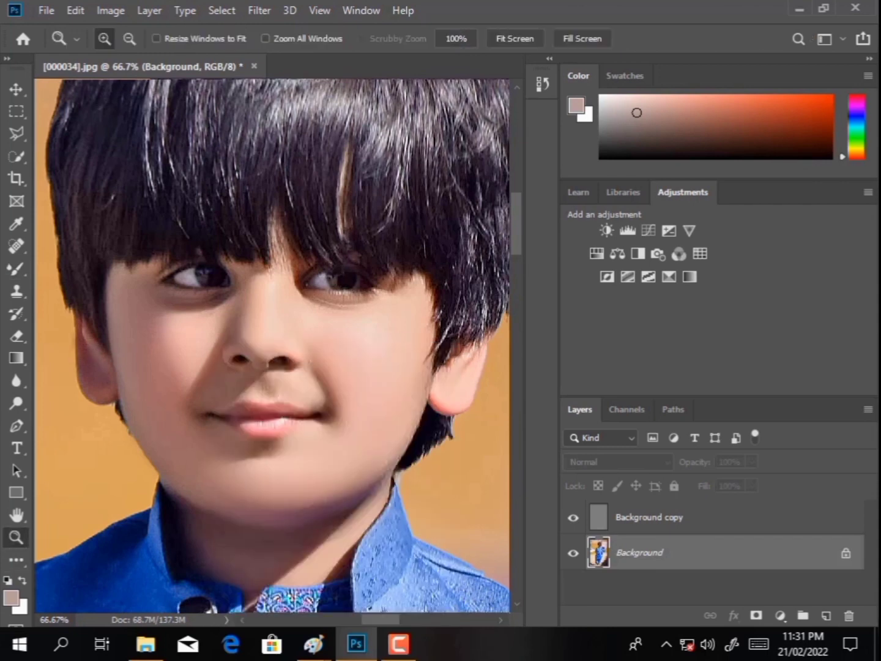
key("ctrl+0")
left_click_drag(157, 334, 299, 433)
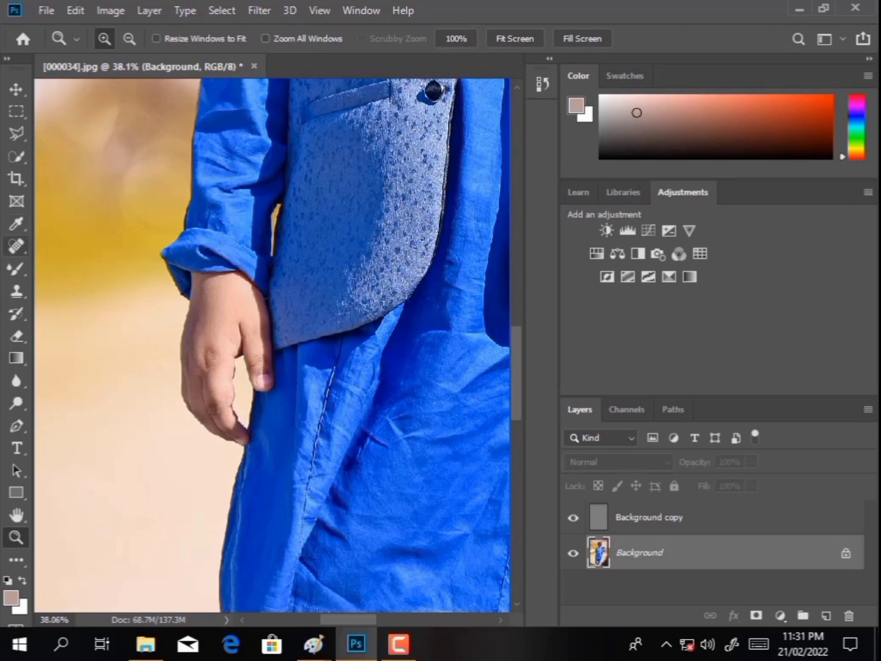
key("b")
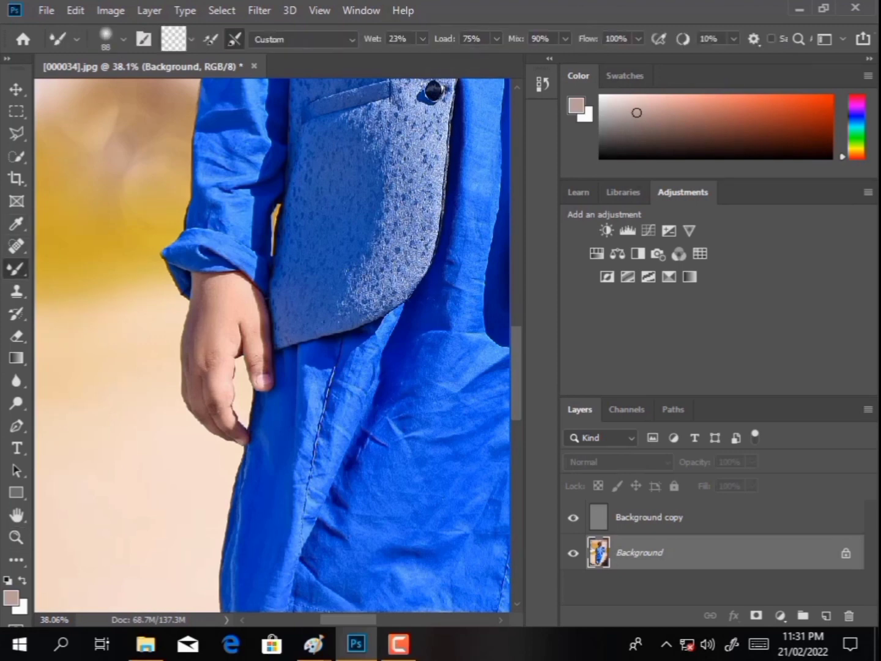
key("bracketleft")
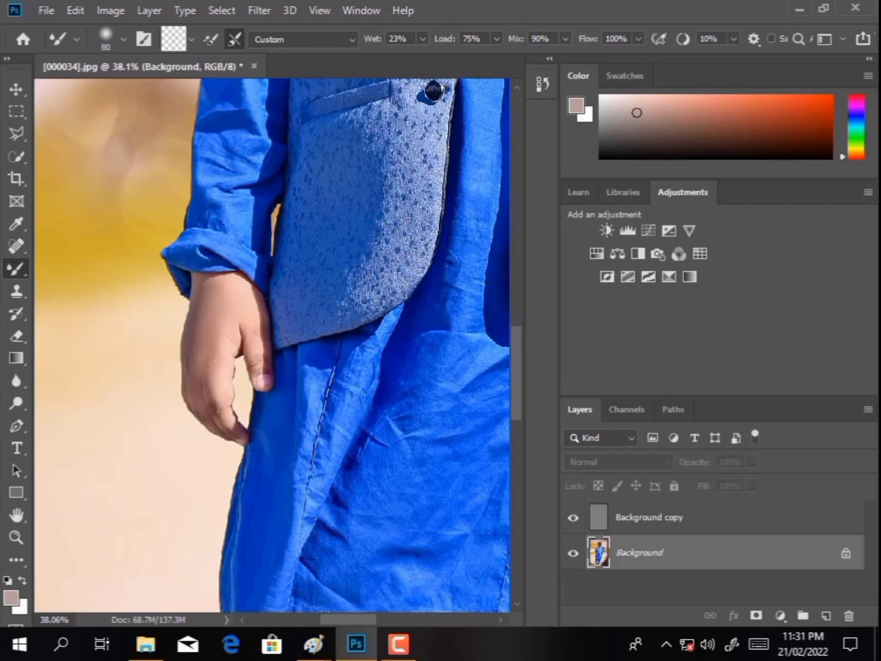
key("ctrl+alt+shift+h")
right_click(299, 343)
left_click_drag(437, 387, 445, 388)
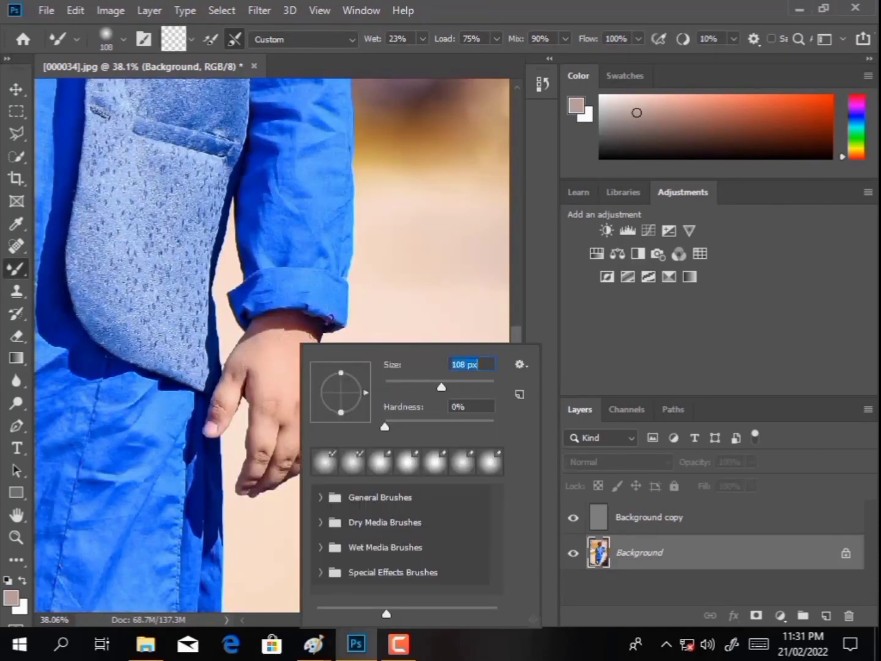
key("Return")
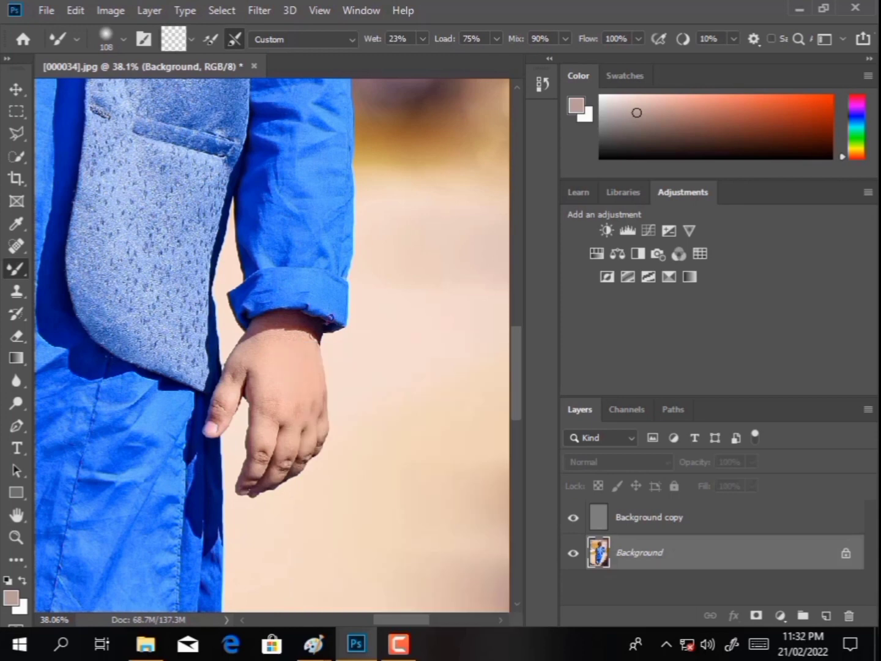
key("bracketleft")
key("bracketleft")
key("bracketleft")
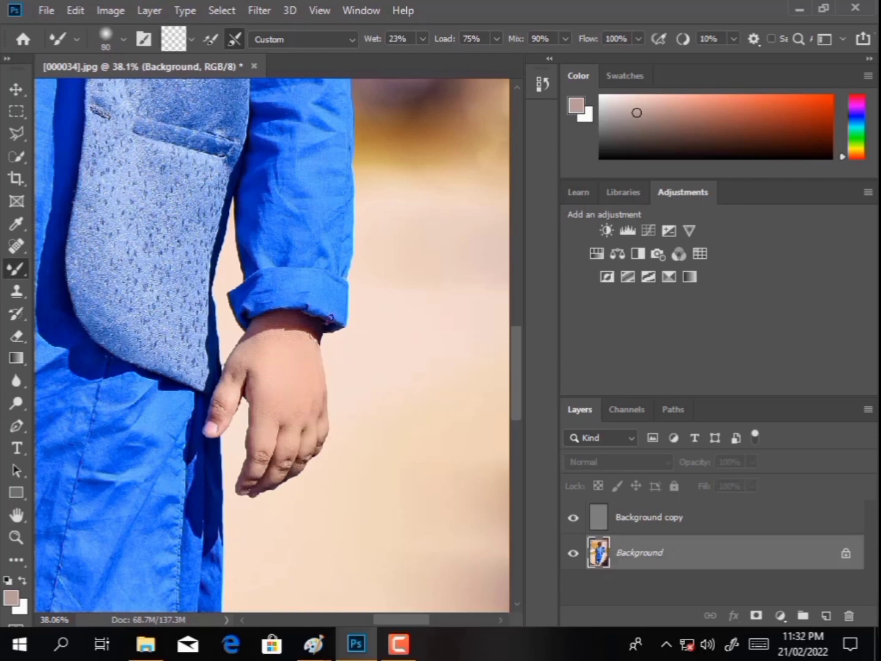
left_click_drag(291, 458, 275, 469)
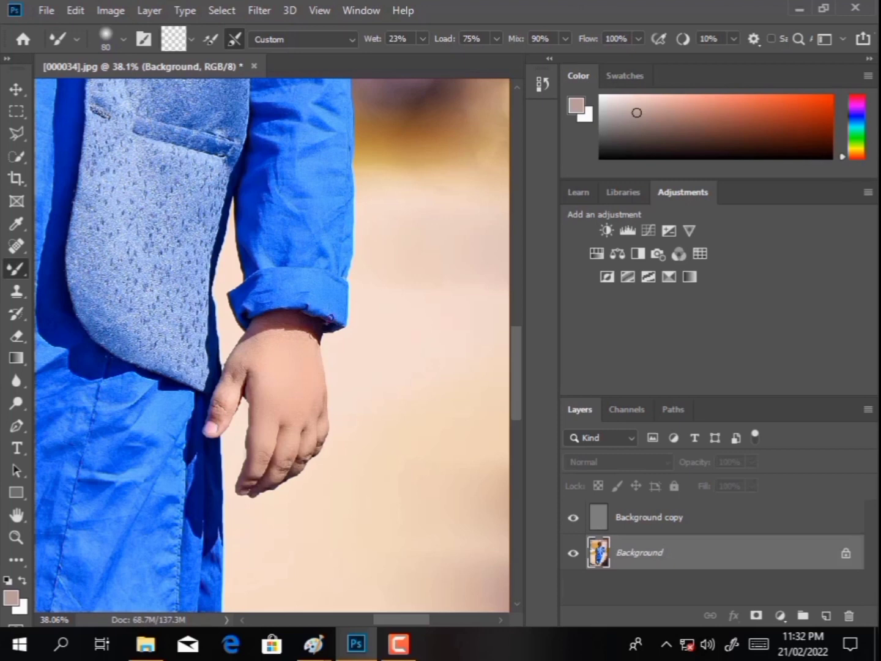
left_click_drag(244, 368, 218, 404)
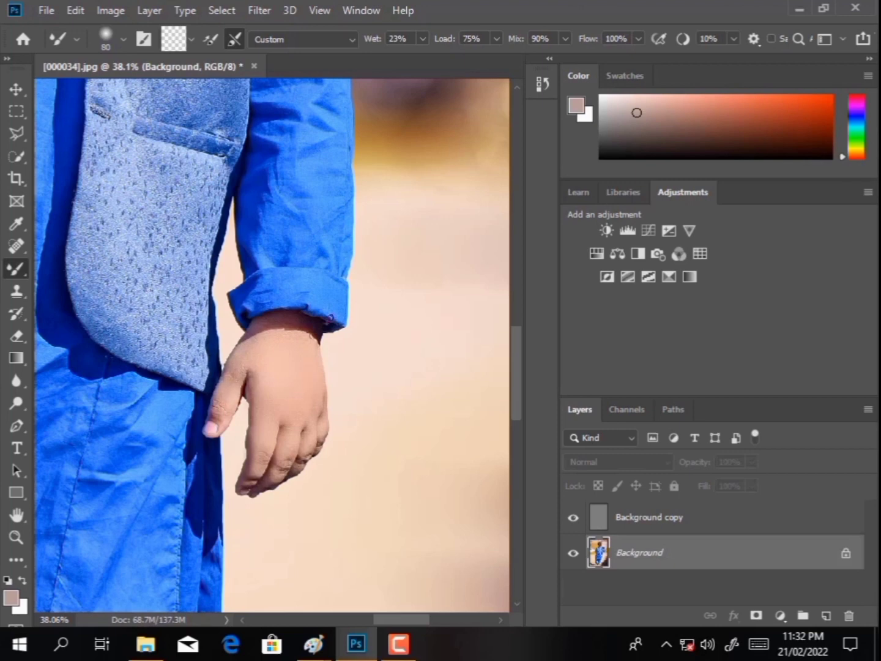
Make the mixer brush slightly smaller, then fit the whole portrait in the window.
key("z")
scroll(273, 343, "down", 5)
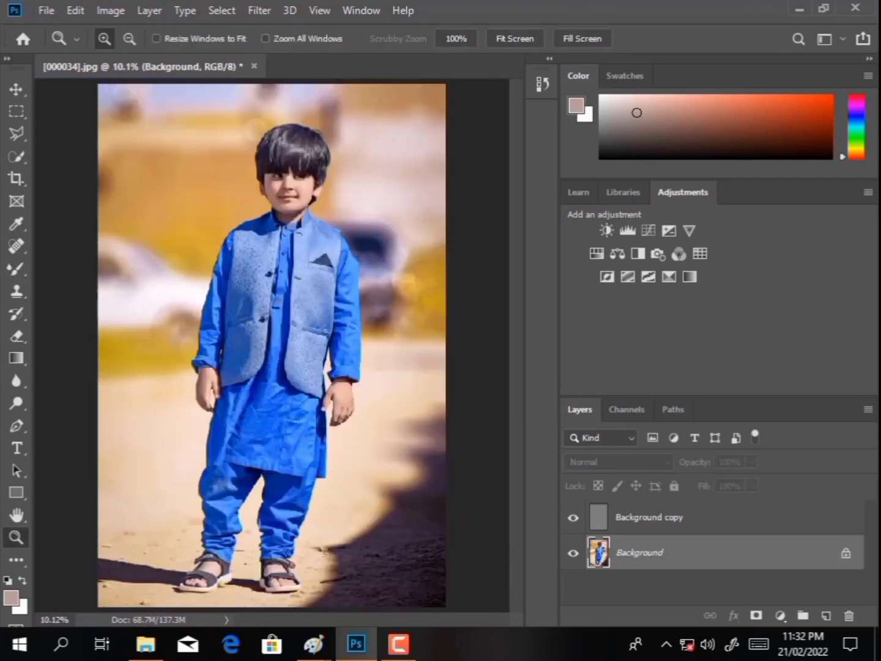
scroll(273, 427, "up", 2)
scroll(337, 551, "up", 1)
key("b")
right_click(233, 344)
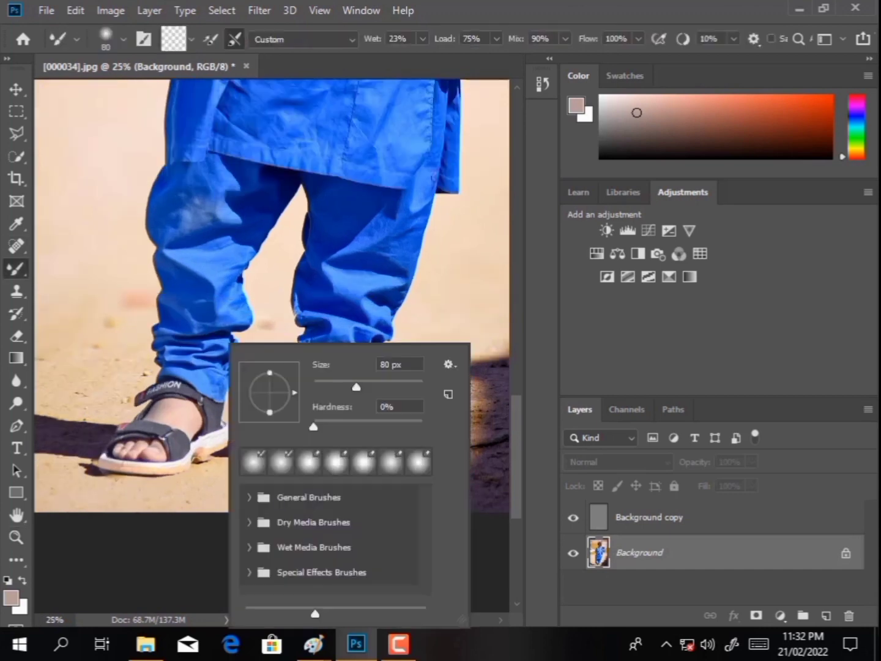
key("Escape")
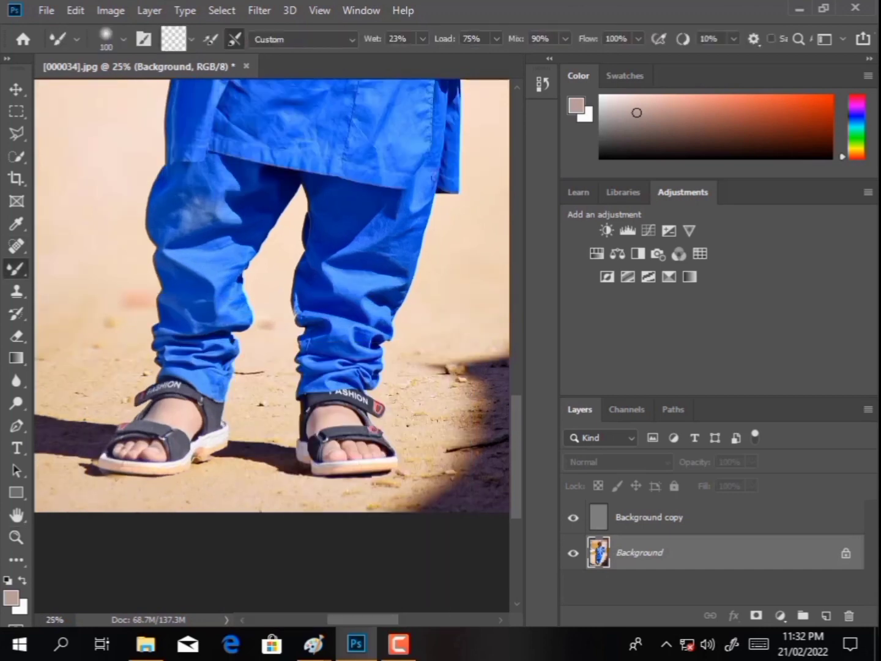
key("bracketleft")
key("h")
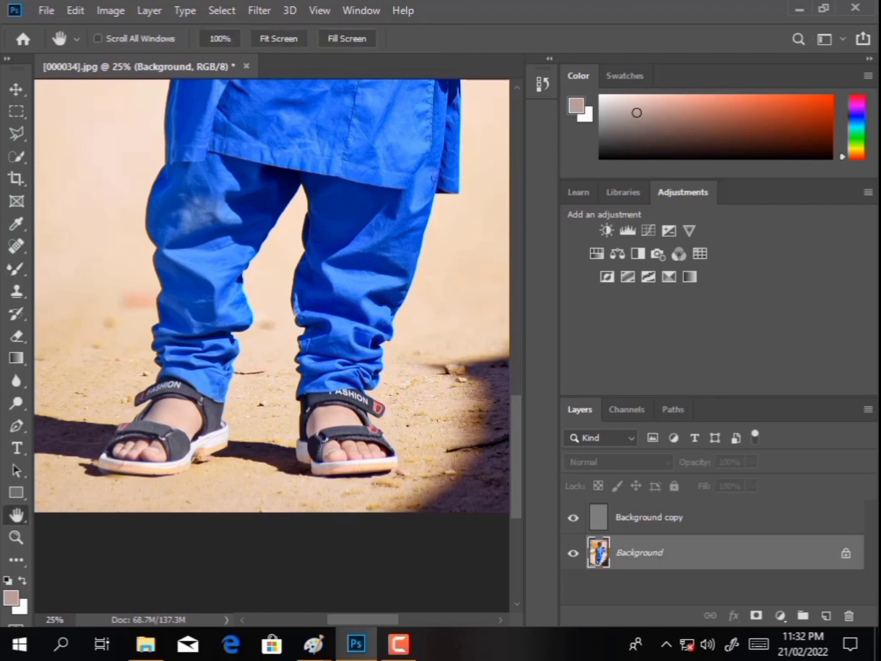
key("ctrl+0")
Quick-select the boy's face and neck and feather the selection by 2.2 px.
key("w")
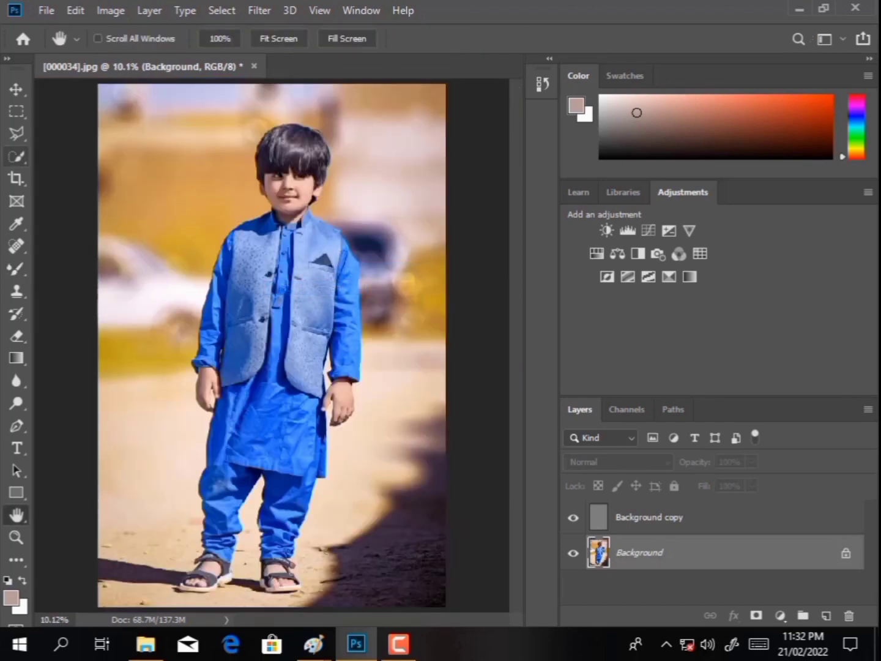
left_click(277, 182)
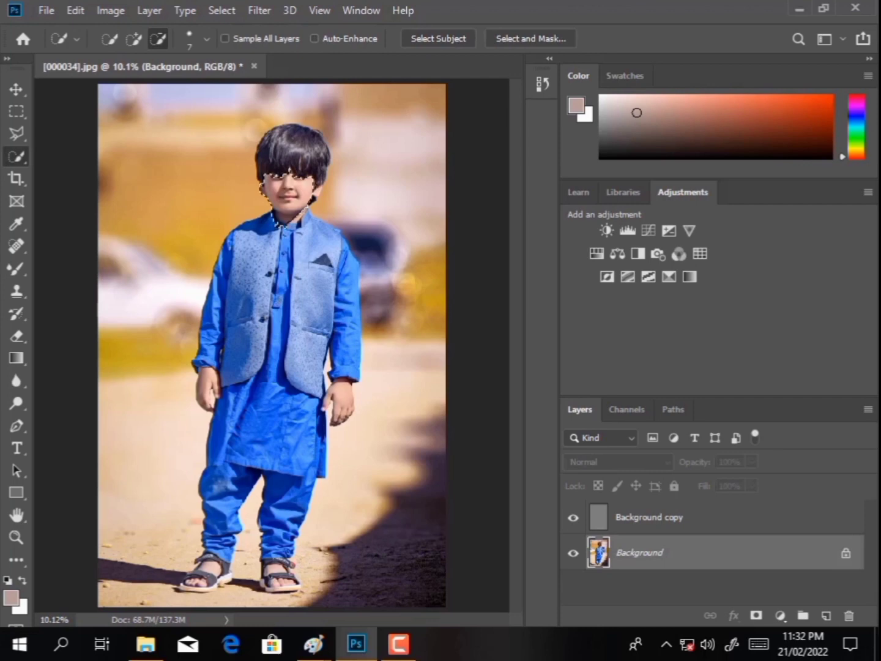
right_click(323, 175)
left_click(355, 217)
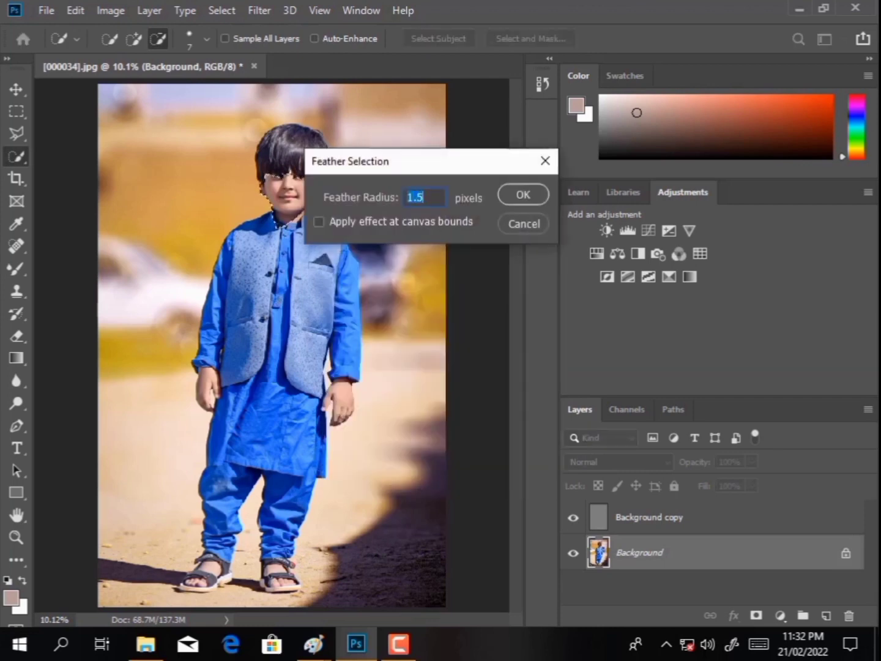
type("2.2")
left_click(523, 196)
Add a Selective Color adjustment that sets Black to -100 in the Yellows range.
left_click(670, 277)
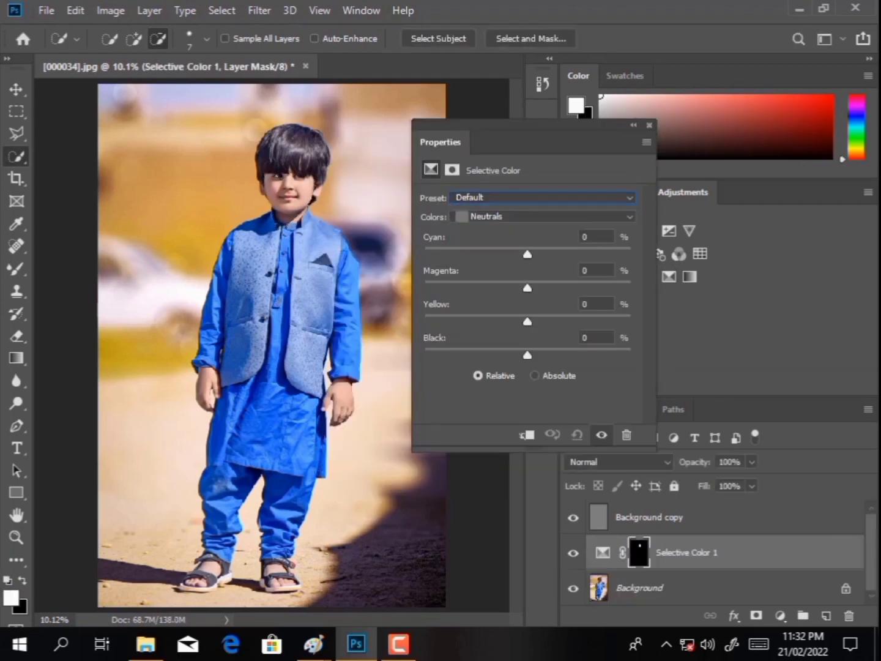
left_click(545, 216)
left_click(483, 230)
left_click_drag(528, 355, 424, 355)
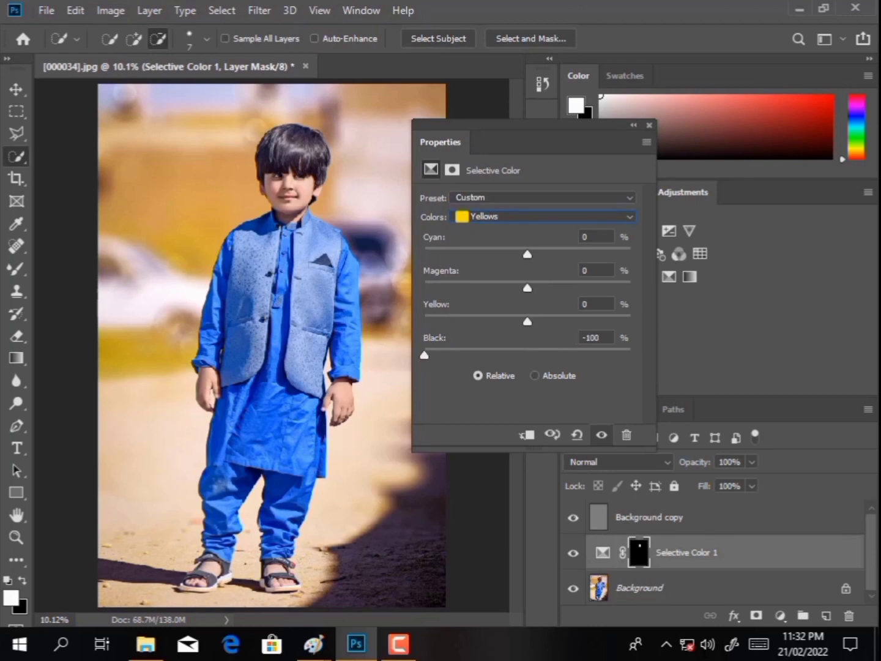
Merge all visible layers into one and zoom out.
right_click(680, 518)
left_click(483, 524)
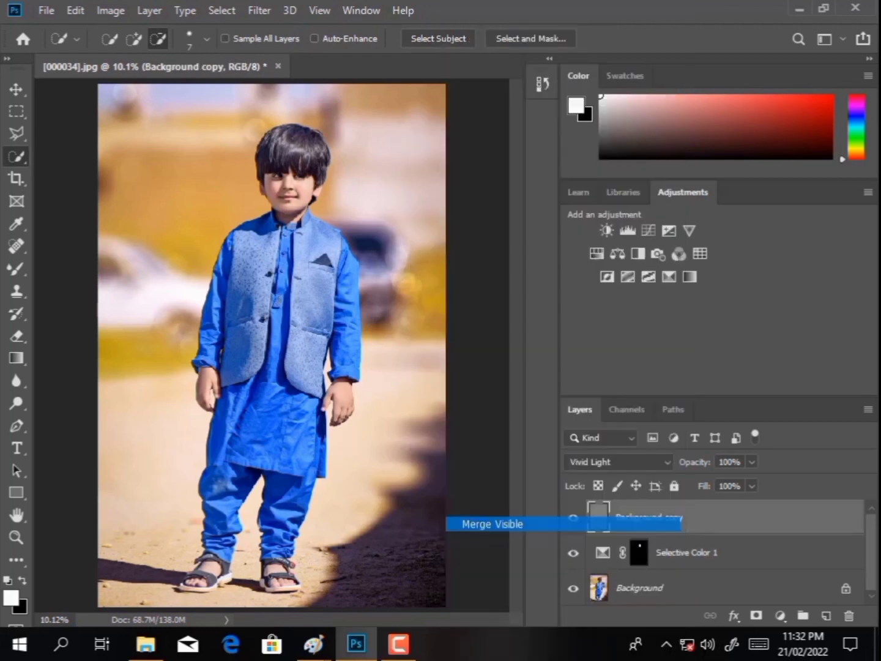
key("z")
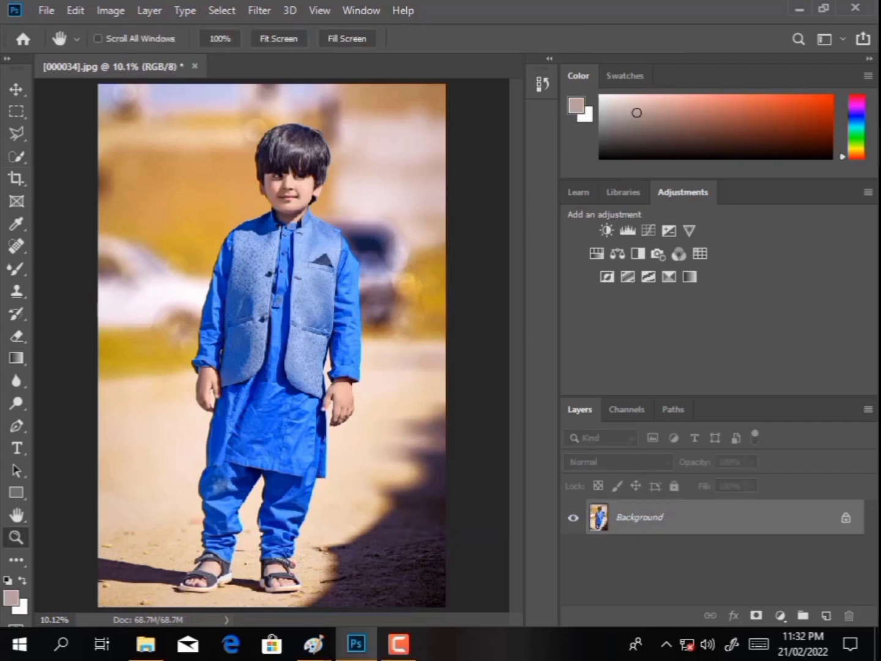
right_click(266, 238)
left_click(312, 249)
left_click(130, 39)
Fit the photo in the window and restore the Photoshop window to maximized.
left_click(273, 345)
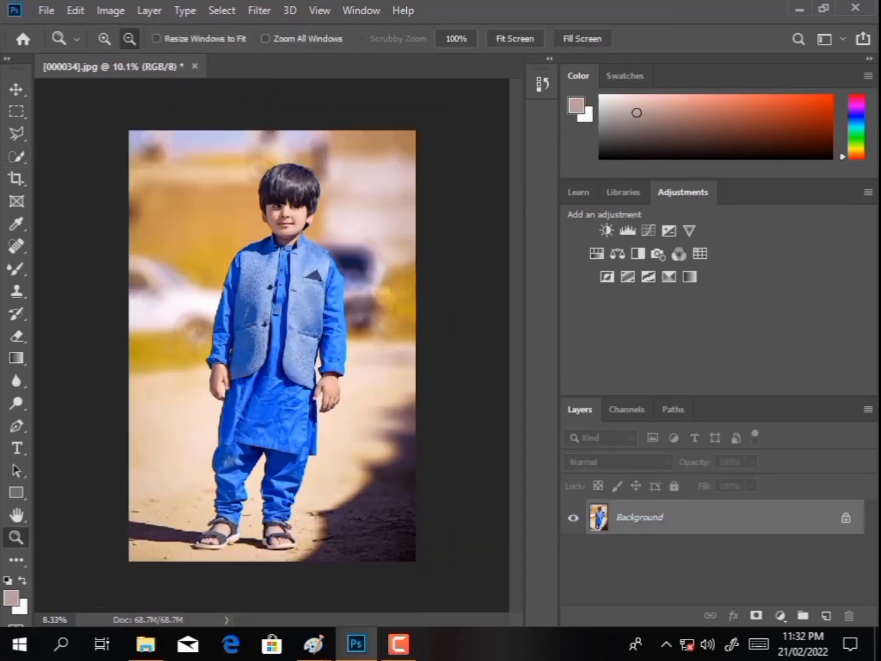
key("ctrl+0")
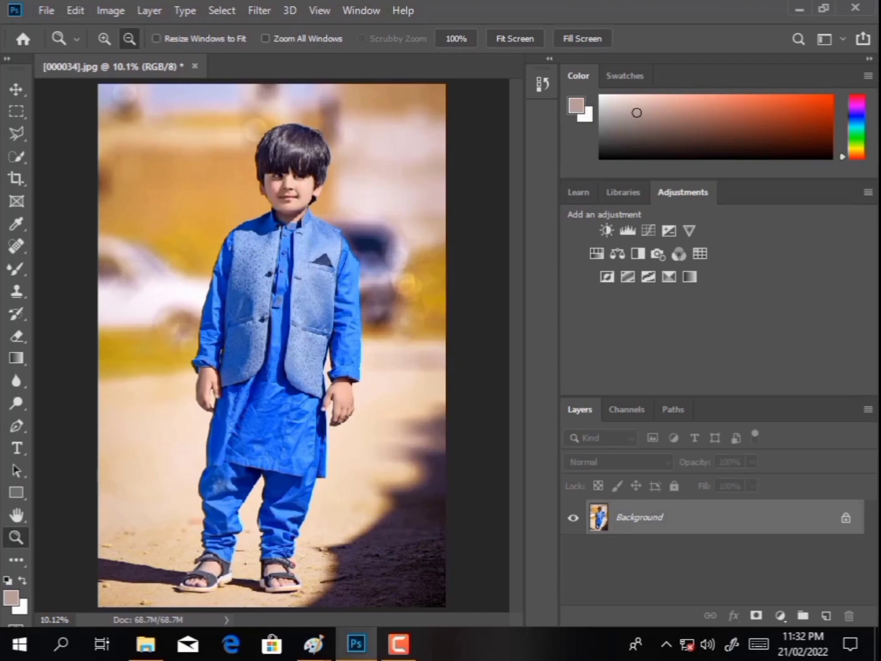
double_click(460, 10)
left_click_drag(551, 227, 462, 11)
left_click_drag(796, 569, 438, 312)
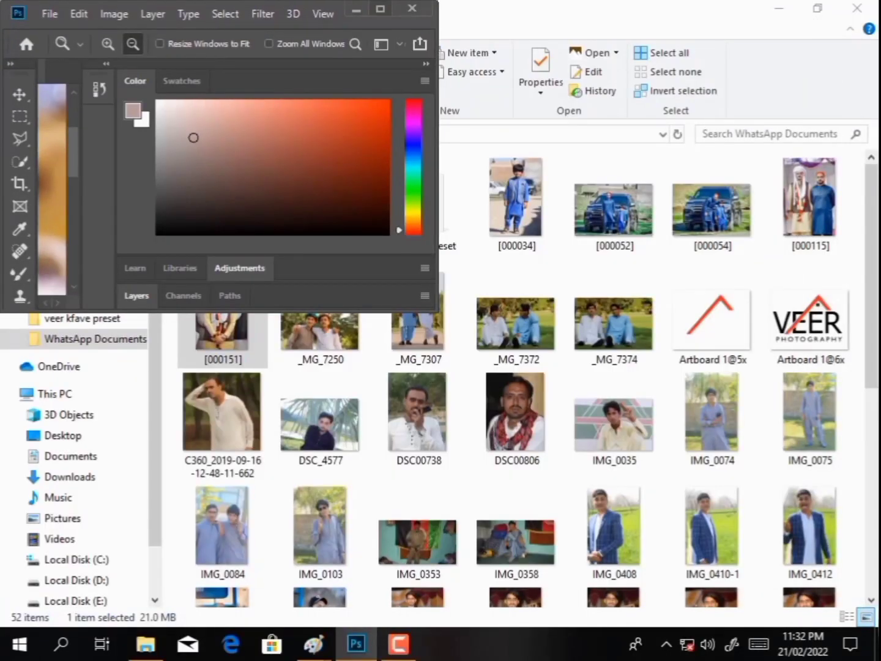
left_click(380, 8)
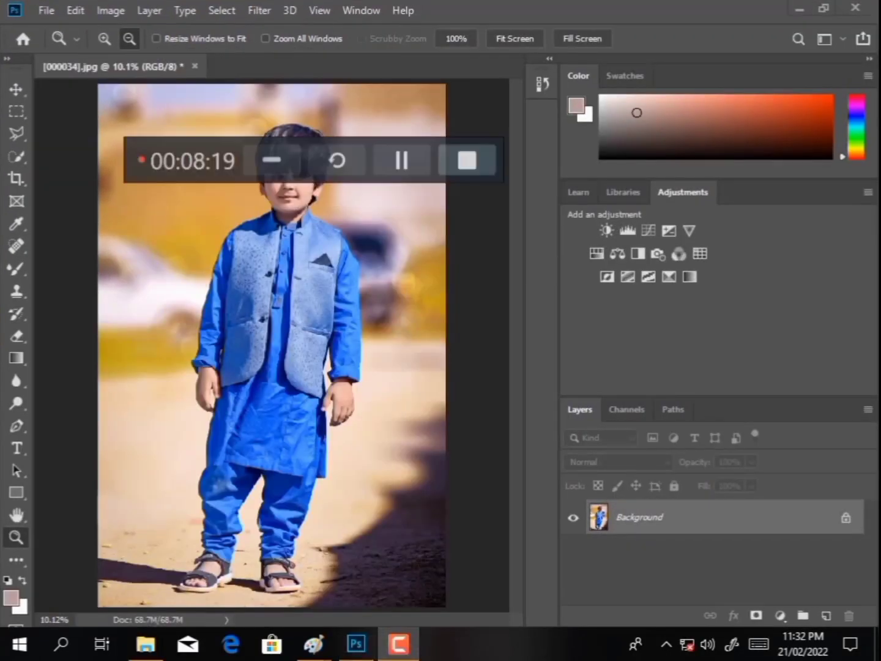
key("v")
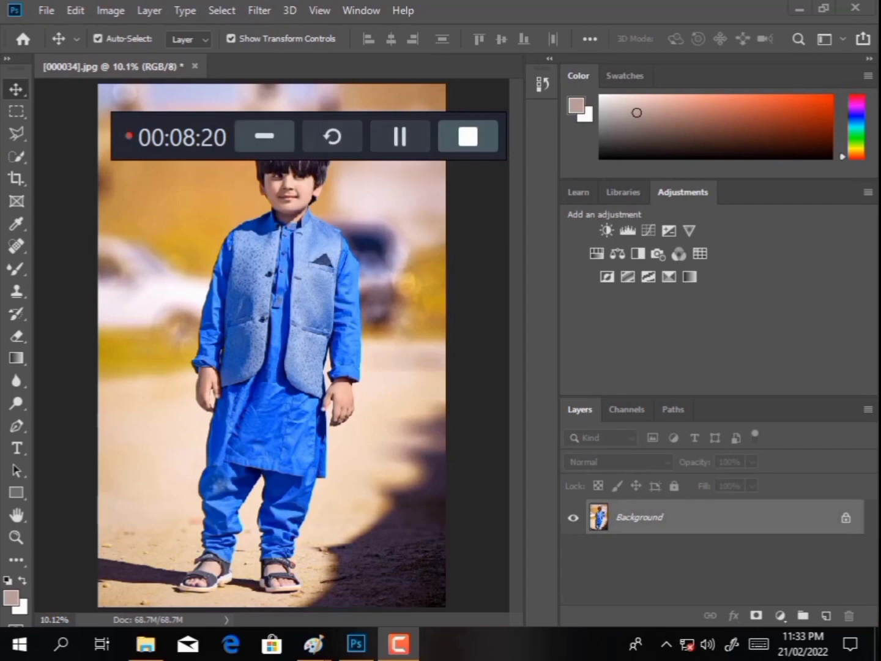
Place the jack-b-472636-unsplash bokeh image embedded at the top and set it to Screen.
left_click(46, 11)
left_click(91, 303)
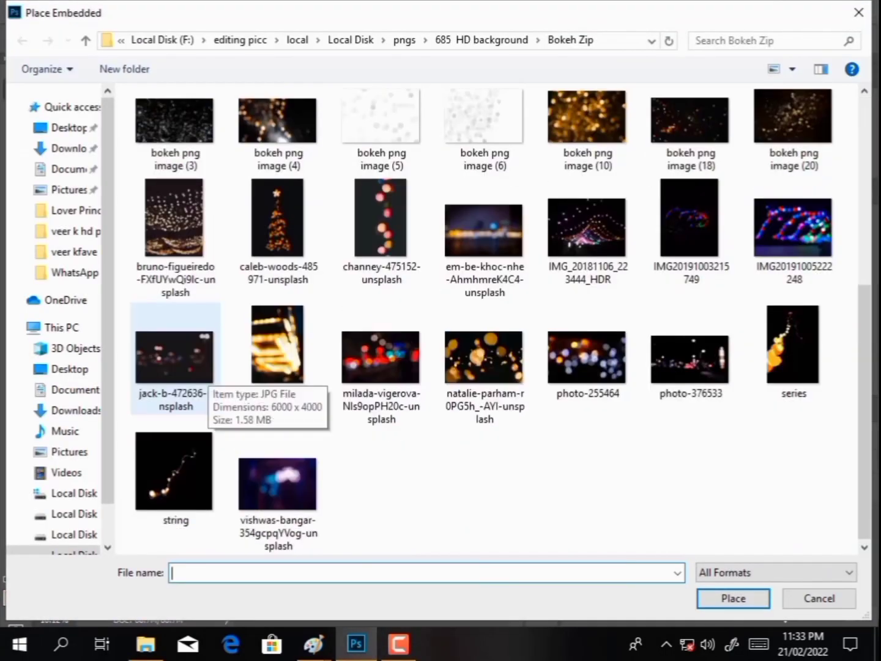
double_click(205, 373)
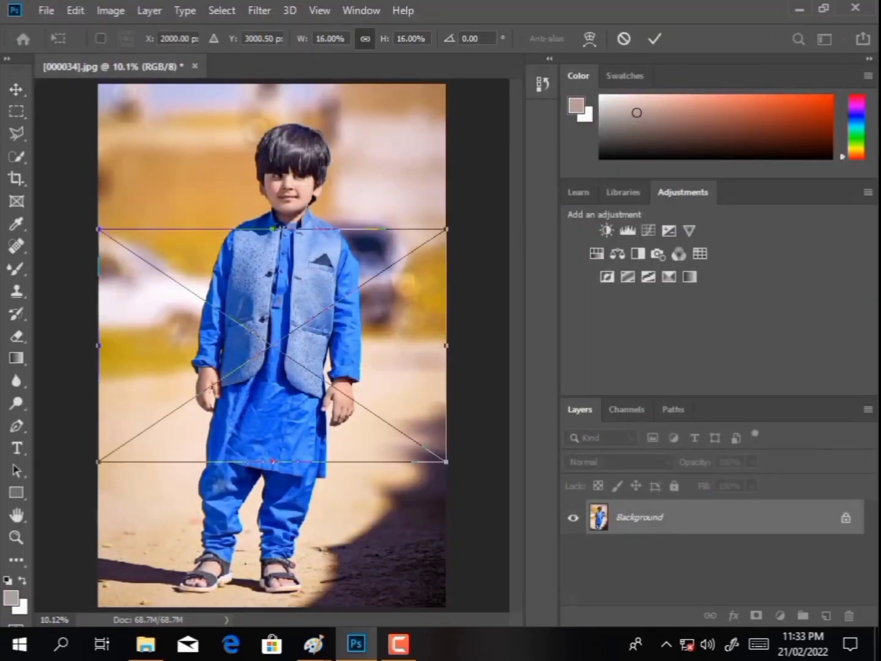
left_click_drag(343, 312, 343, 166)
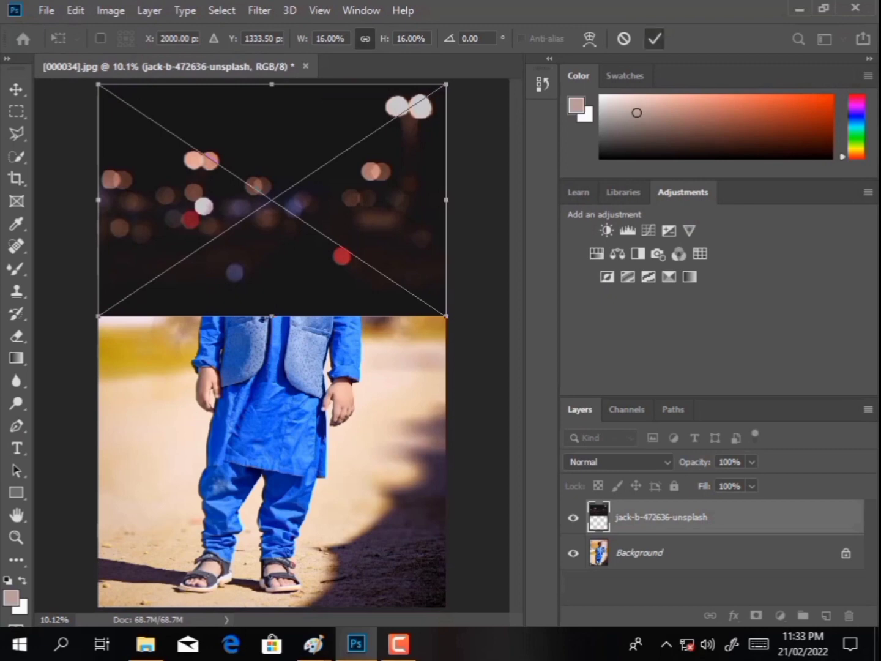
left_click(655, 38)
left_click(619, 461)
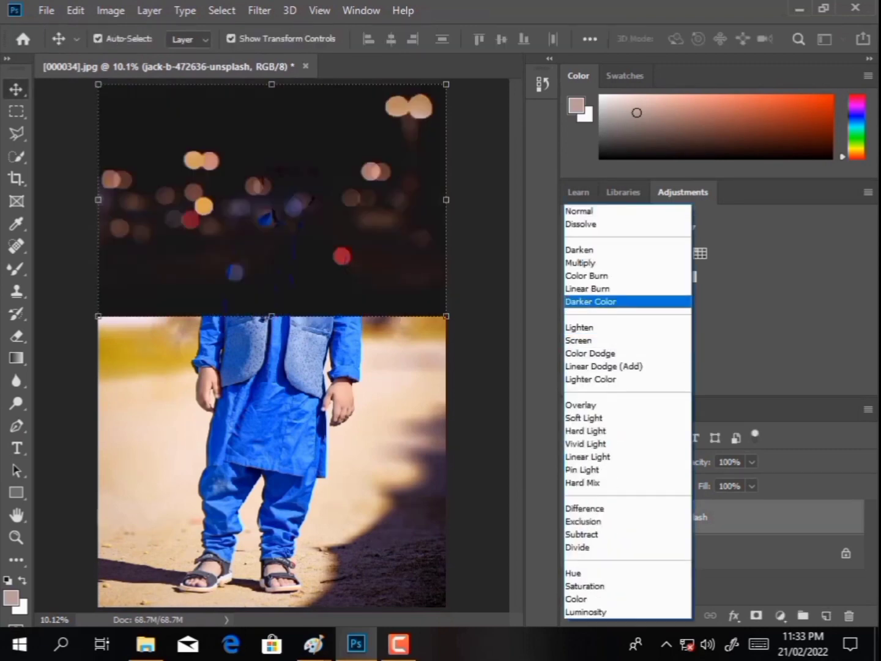
key("Return")
Raise the bokeh's black input with Levels, merge them, and set the merged layer to Screen.
left_click(628, 230)
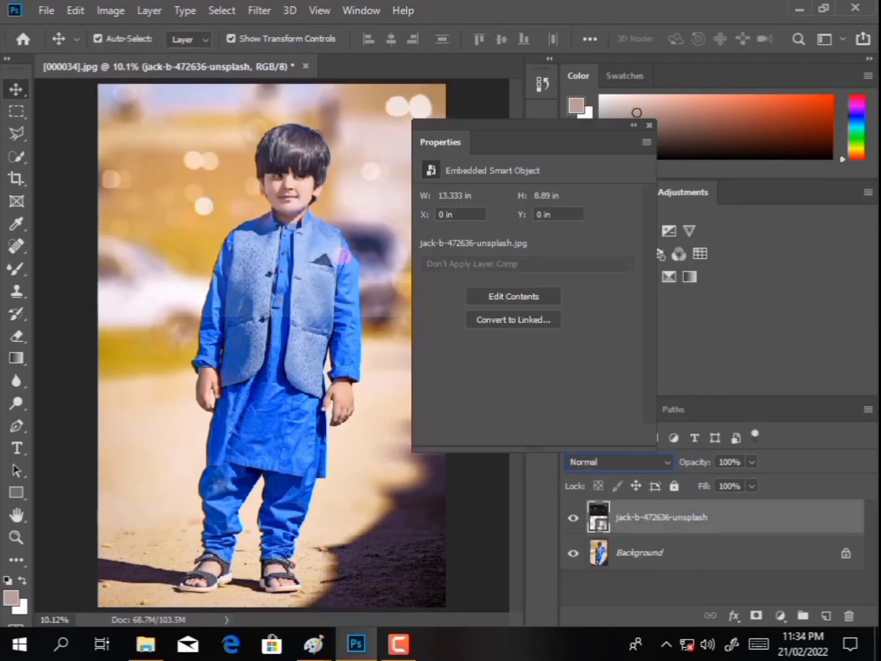
left_click_drag(448, 323, 460, 323)
left_click(649, 125)
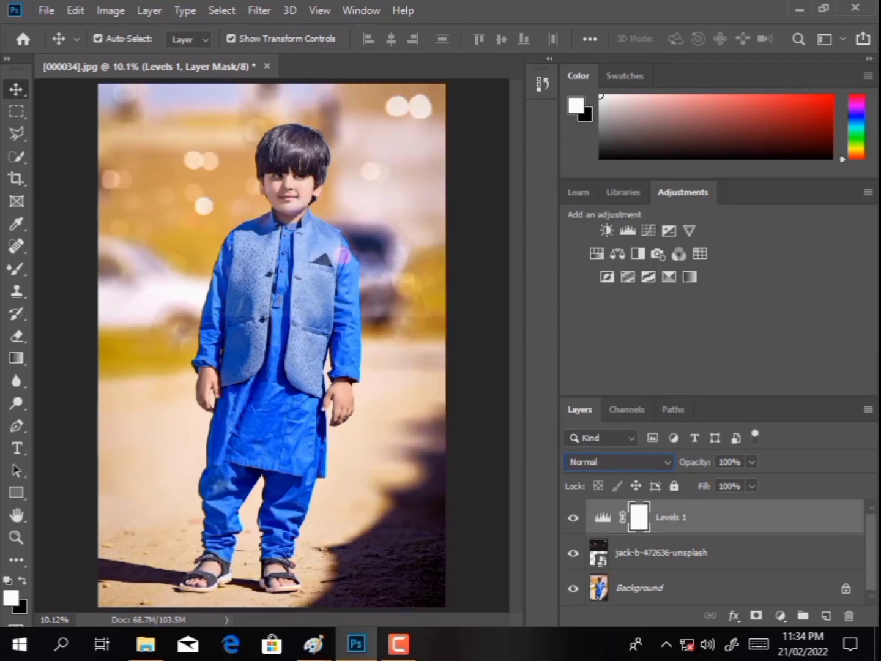
right_click(704, 517)
key("Escape")
left_click(765, 553, "shift")
right_click(714, 538)
left_click(521, 510)
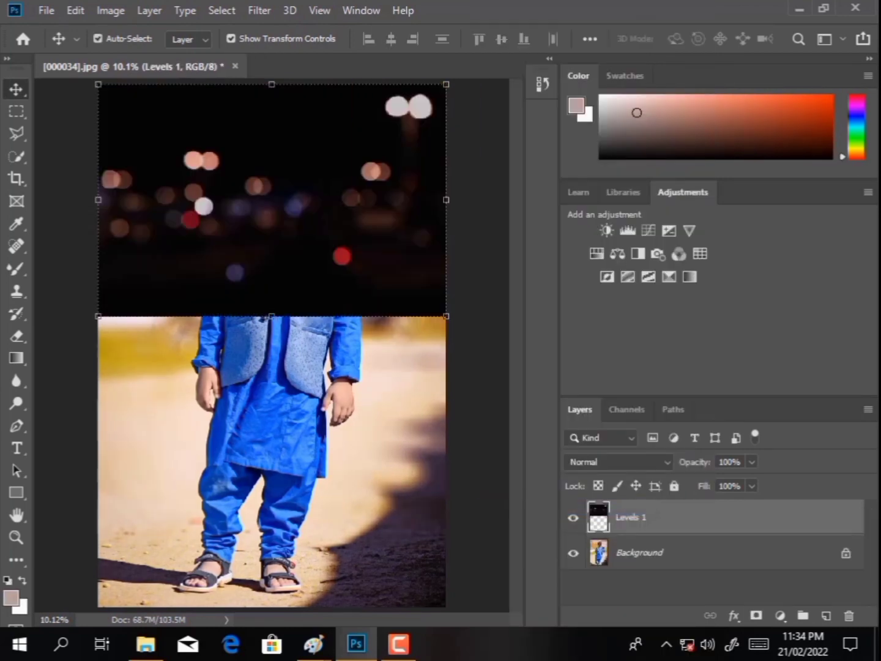
left_click(606, 462)
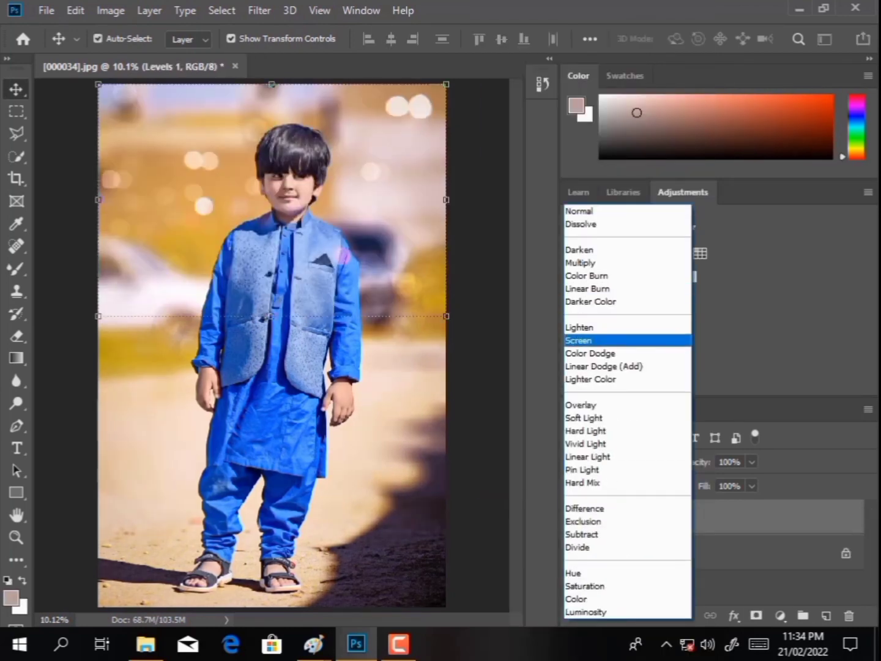
left_click(581, 340)
Set the eraser to 1102 px with 0% hardness to softly erase bokeh over the boy.
right_click(318, 228)
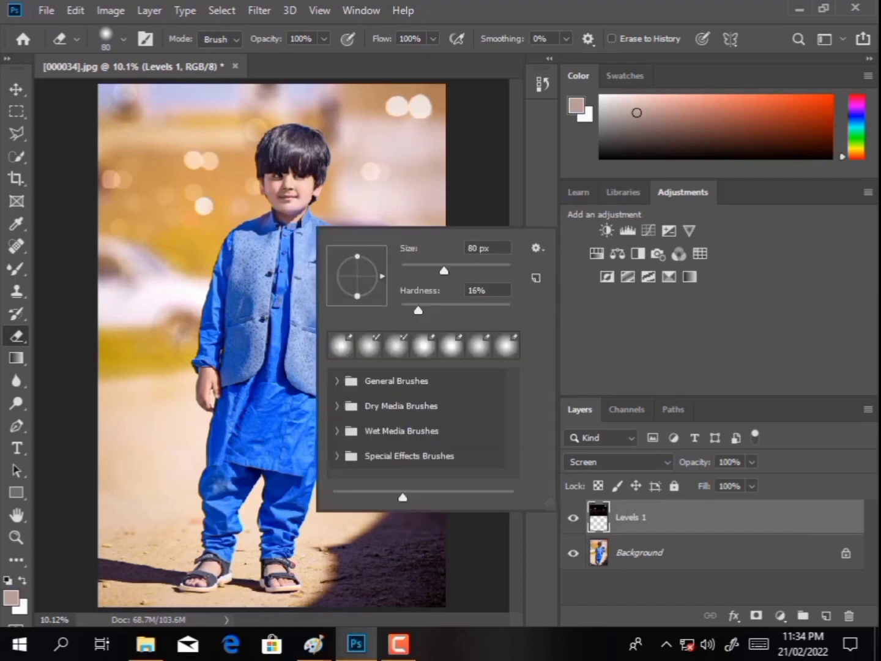
type("464")
key("Tab")
type("0")
key("Tab")
type("1102")
key("Return")
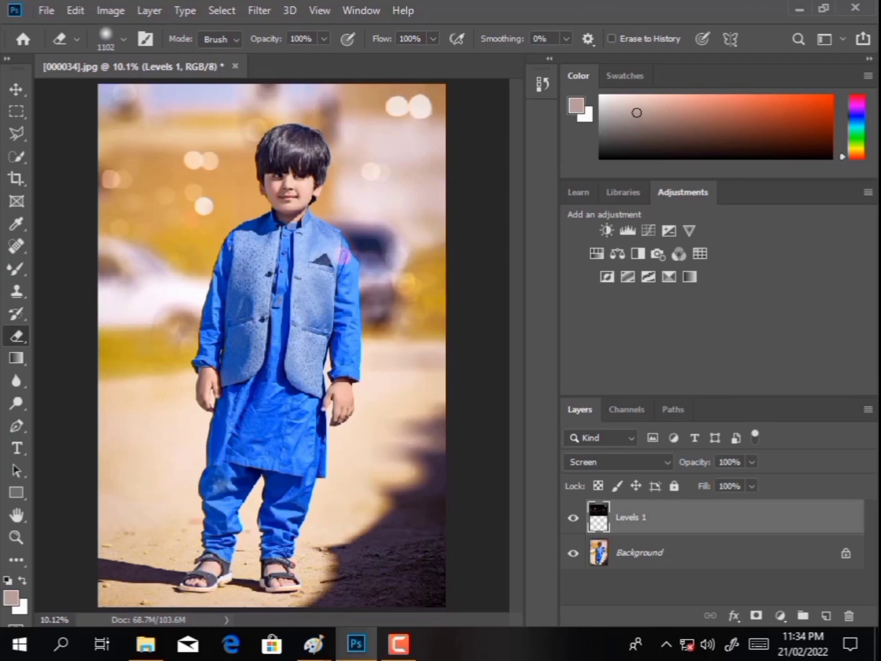
right_click(287, 295)
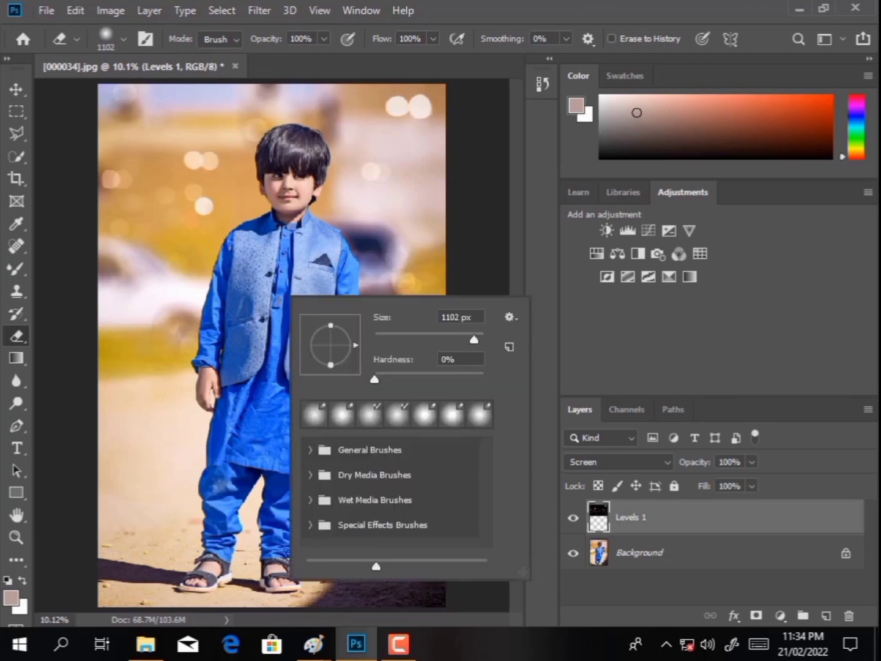
key("Escape")
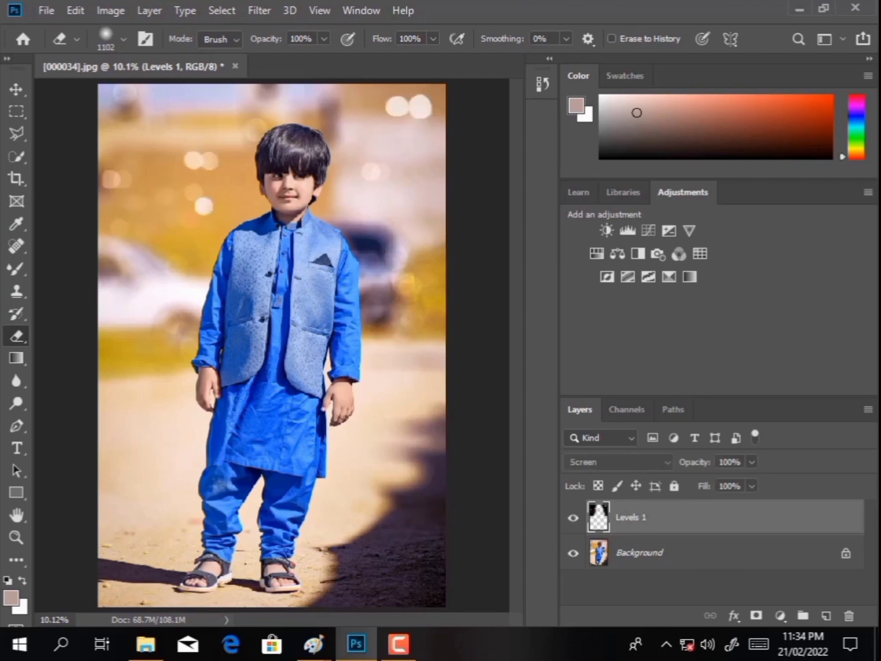
Merge all visible layers into the single Background layer.
right_click(687, 517)
left_click(498, 524)
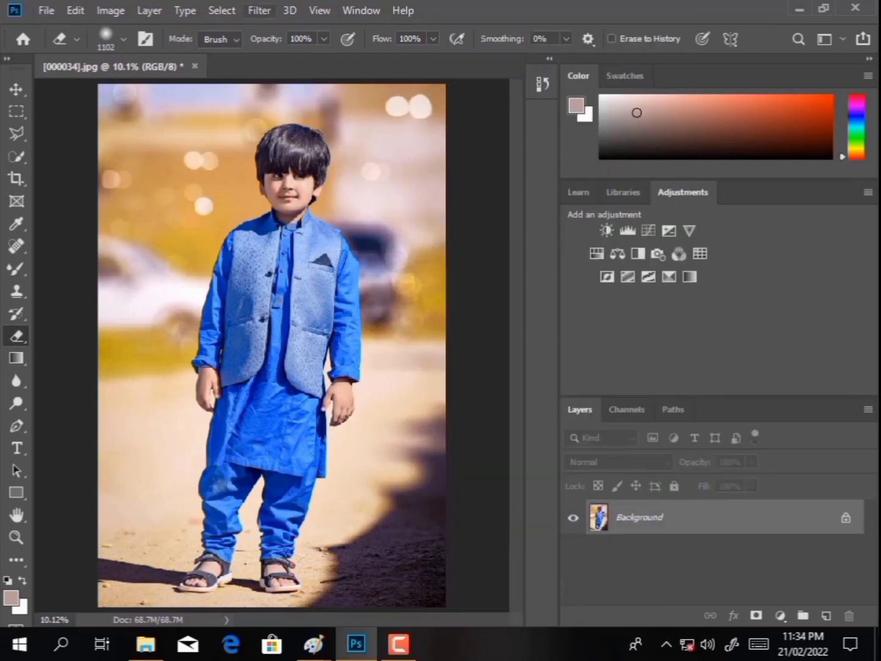
left_click(260, 11)
left_click(304, 113)
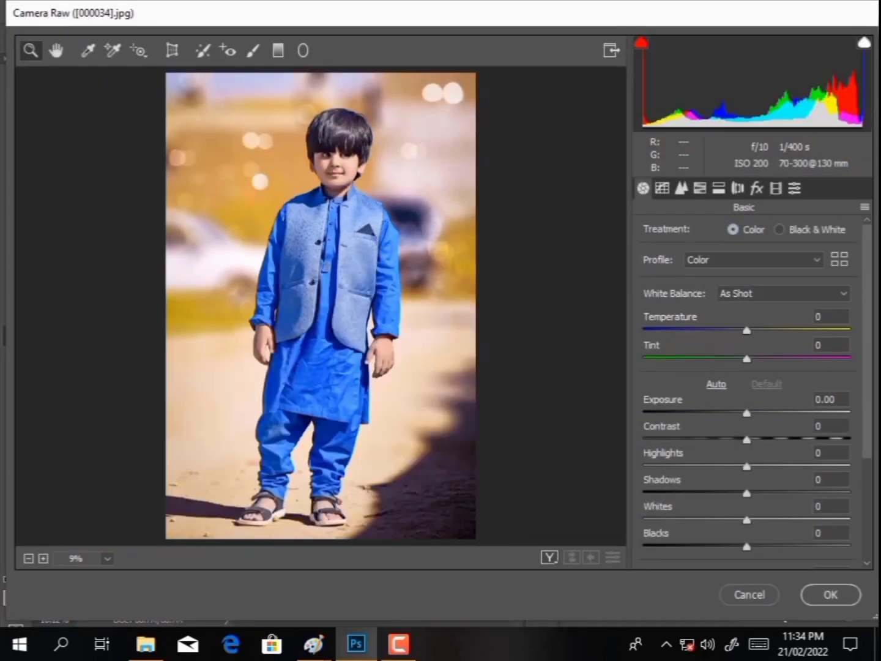
In Camera Raw HSL, set Oranges saturation to 6 and Reds saturation to 18.
left_click(700, 189)
left_click(714, 235)
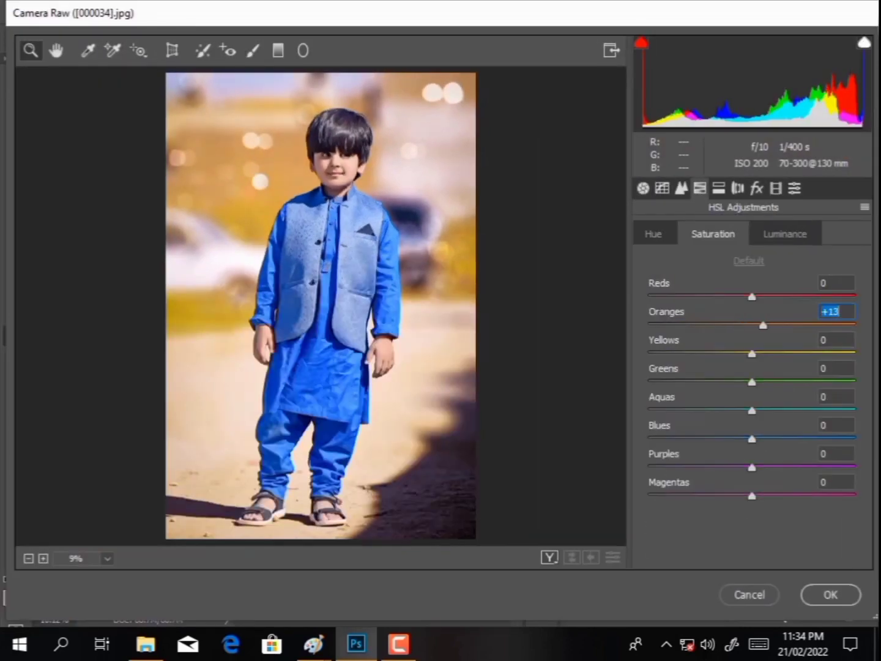
type("6")
key("shift+Tab")
type("18")
Set Oranges luminance to 1, Reds luminance to about -17, and raise Yellows saturation.
left_click(653, 234)
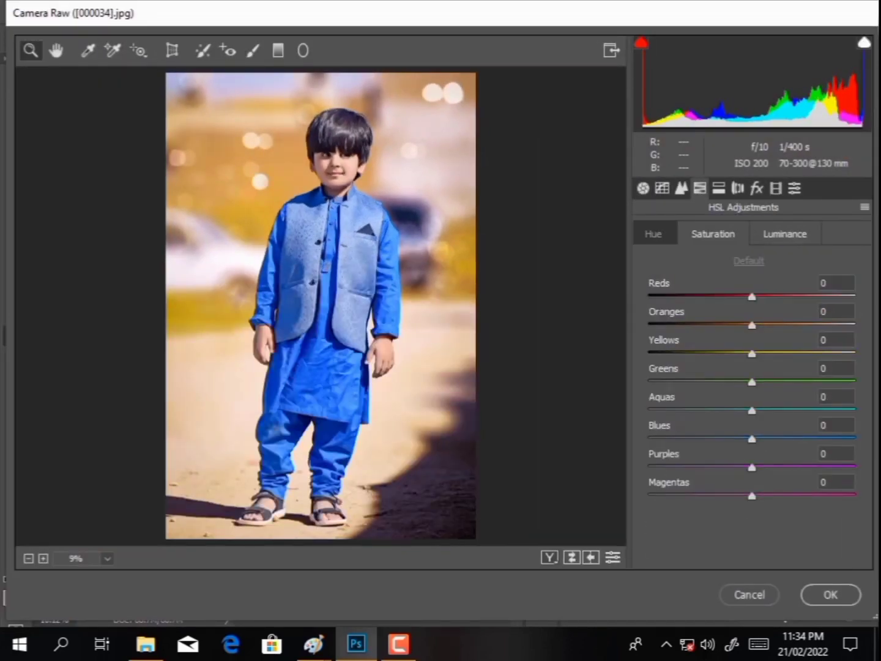
left_click(785, 234)
left_click(838, 312)
type("1")
key("shift+Tab")
type("-18")
key("Up")
key("Up")
key("Up")
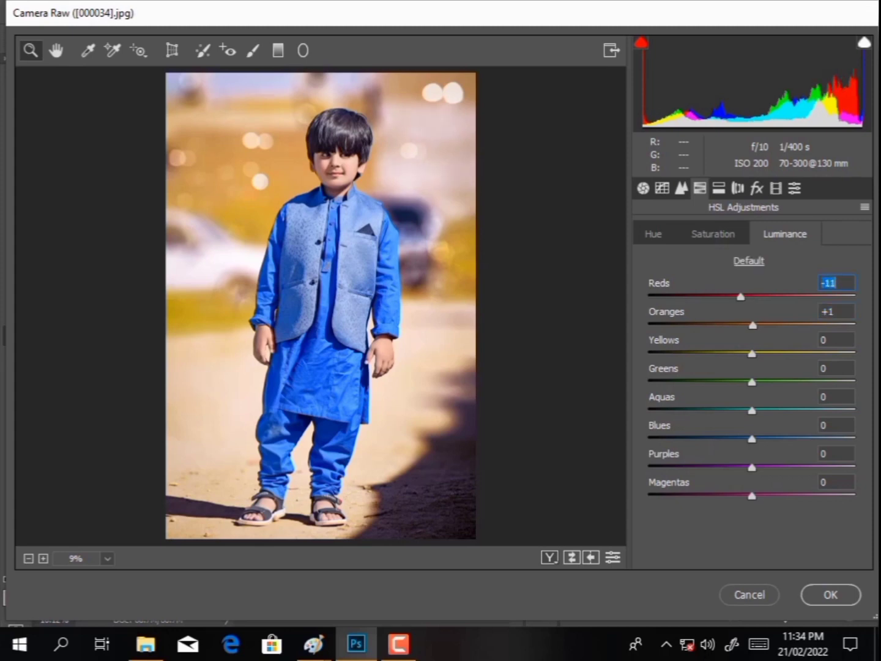
left_click(714, 234)
mouse_move(752, 353)
left_mouse_down()
mouse_move(836, 354)
mouse_move(655, 353)
mouse_move(847, 354)
mouse_move(825, 353)
left_mouse_up()
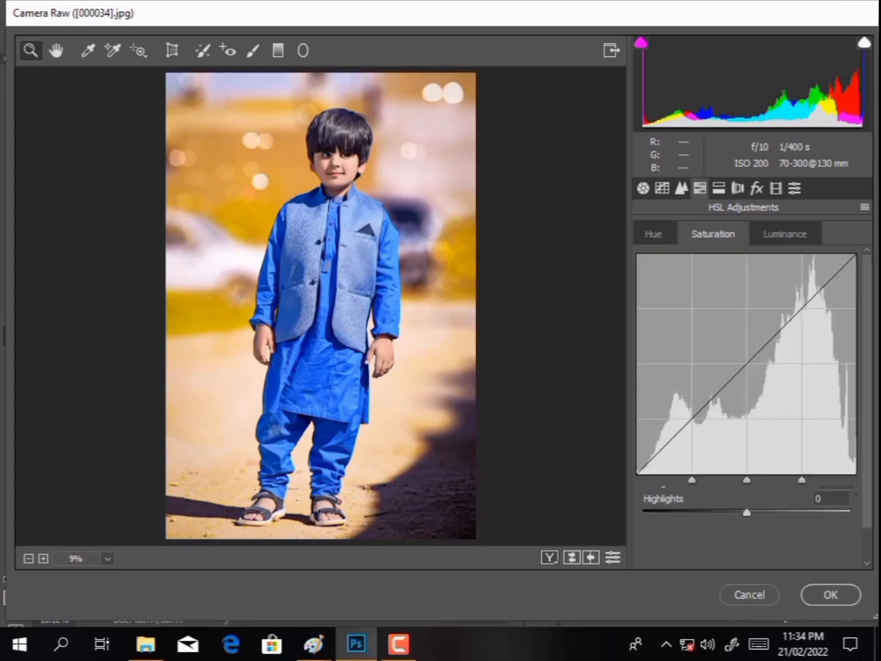
In the Tone Curve, set Darks to +9 and Shadows to -4.
left_click(663, 188)
key("shift+Up")
key("shift+Up")
key("shift+Down")
key("Down")
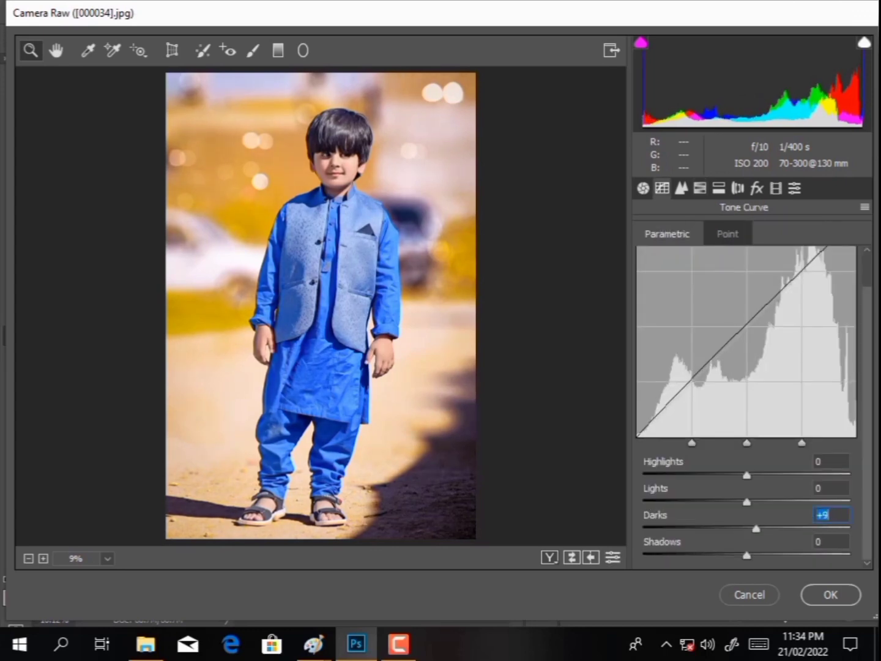
key("Tab")
key("shift+Down")
key("shift+Down")
key("Down")
key("Down")
key("Down")
key("shift+Down")
key("shift+Down")
key("shift+Down")
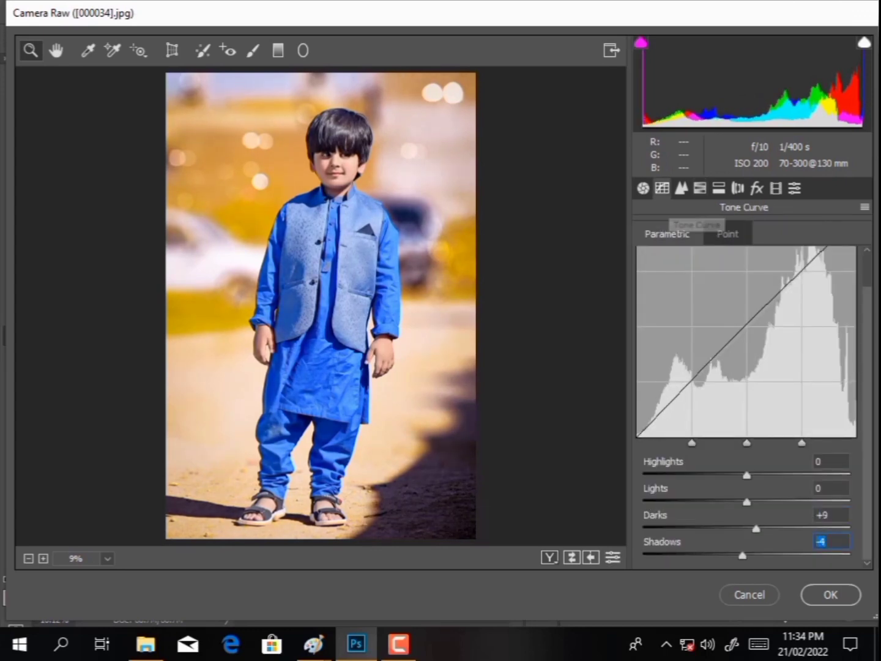
Review the basic tone settings, then set the Tone Curve Lights to +4.
key("ctrl+alt+1")
scroll(746, 392, "down", 3)
key("ctrl+alt+2")
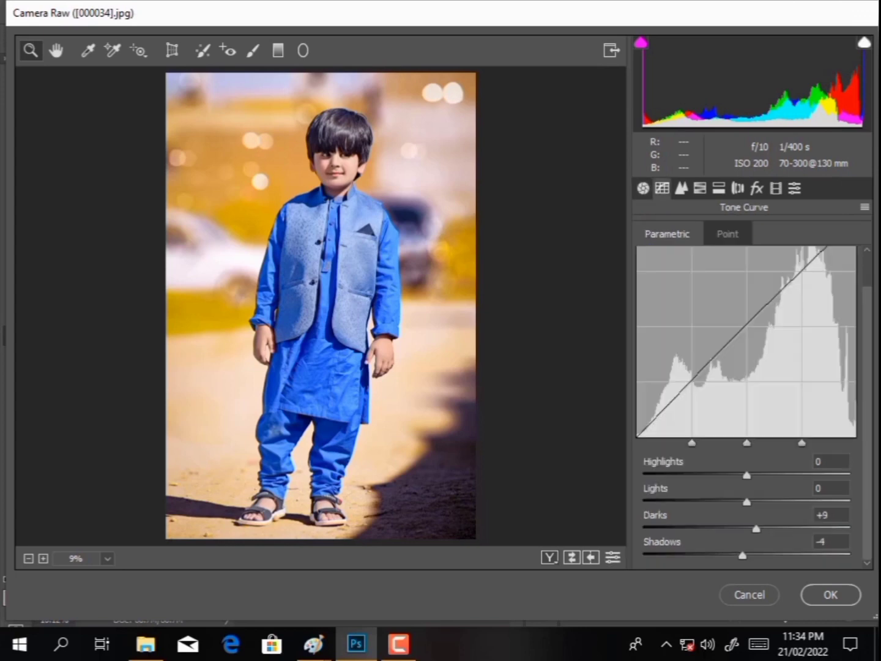
key("Tab")
key("Up")
key("Up")
key("Up")
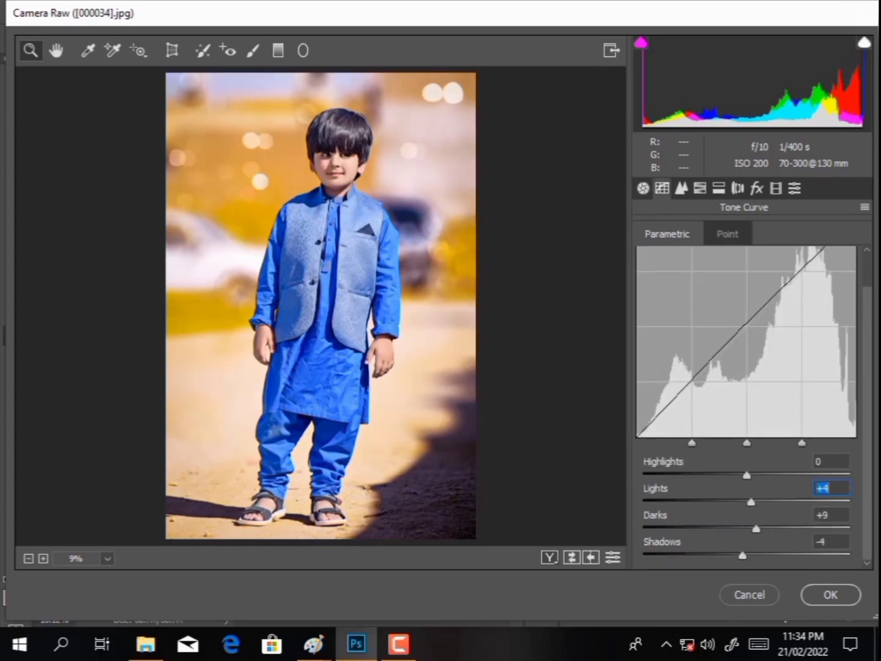
key("Up")
Set Post Crop Vignetting Amount to -32 and apply the Camera Raw edits.
key("ctrl+alt+8")
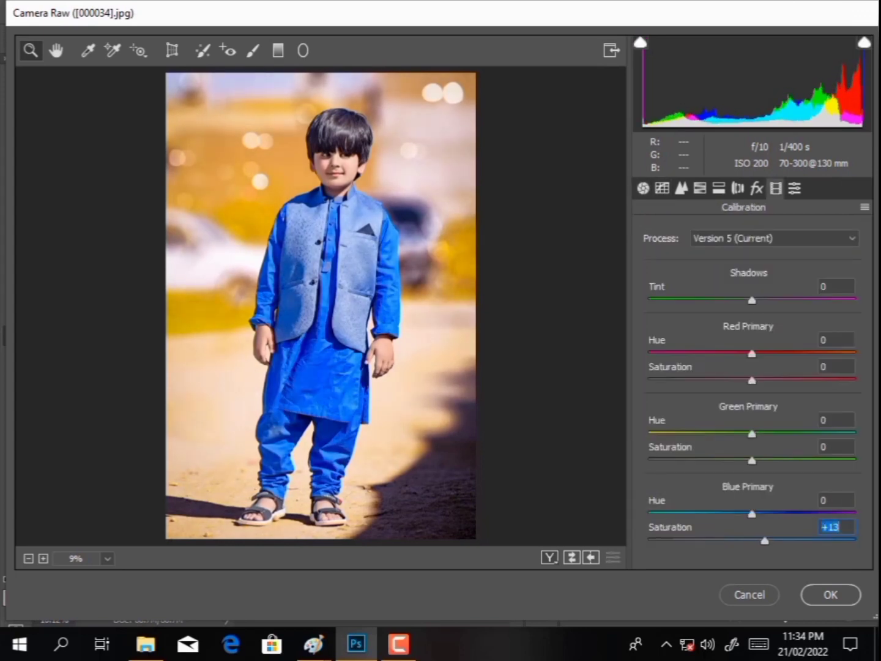
key("ctrl+alt+7")
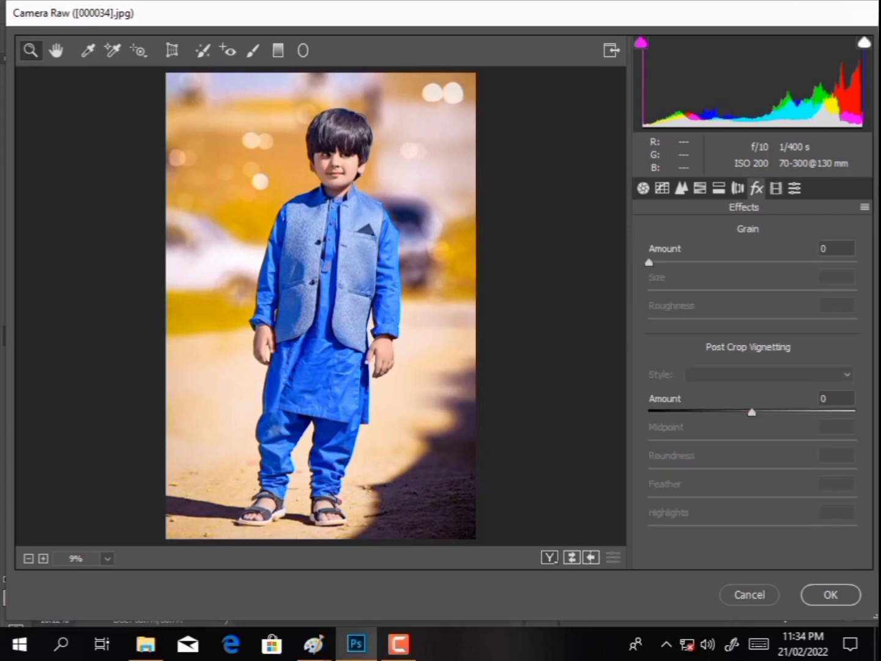
key("Down")
key("Down")
key("Down")
key("Down")
key("Down")
key("Down")
key("Down")
key("Down")
key("Down")
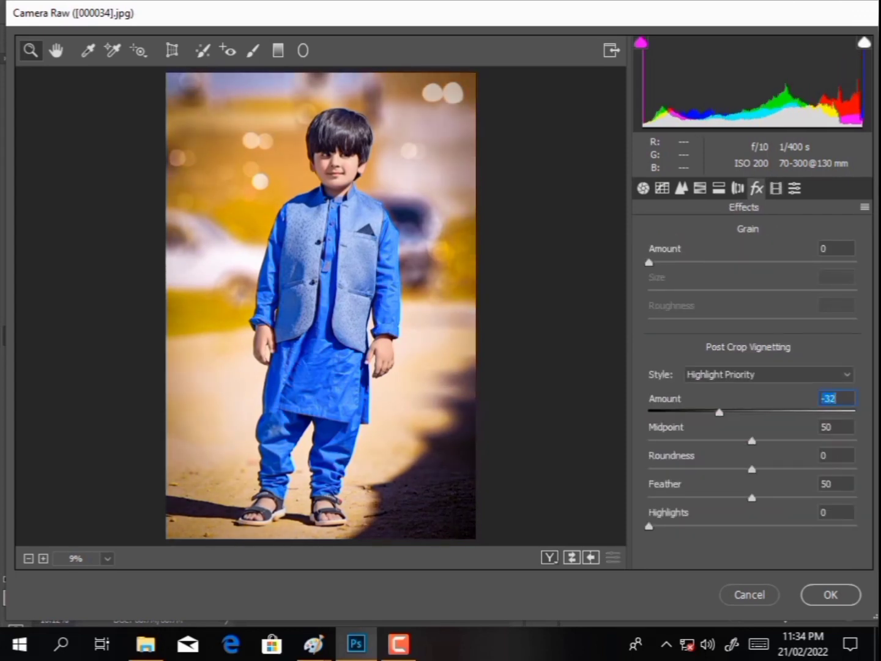
key("Down")
key("Down")
key("Down")
key("Return")
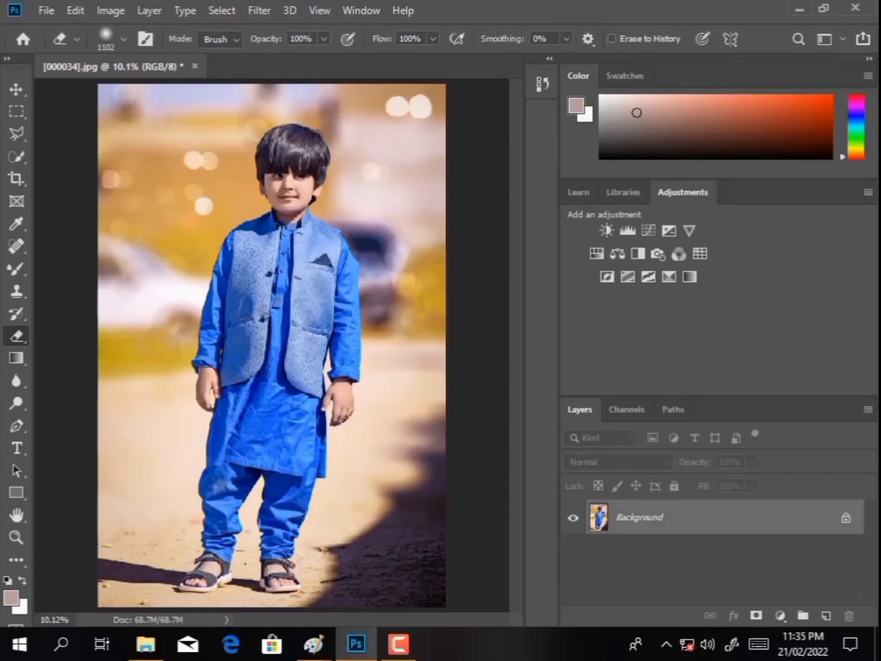
Try a Color Lookup adjustment, previewing several 3D LUT presets on the photo.
left_click(700, 254)
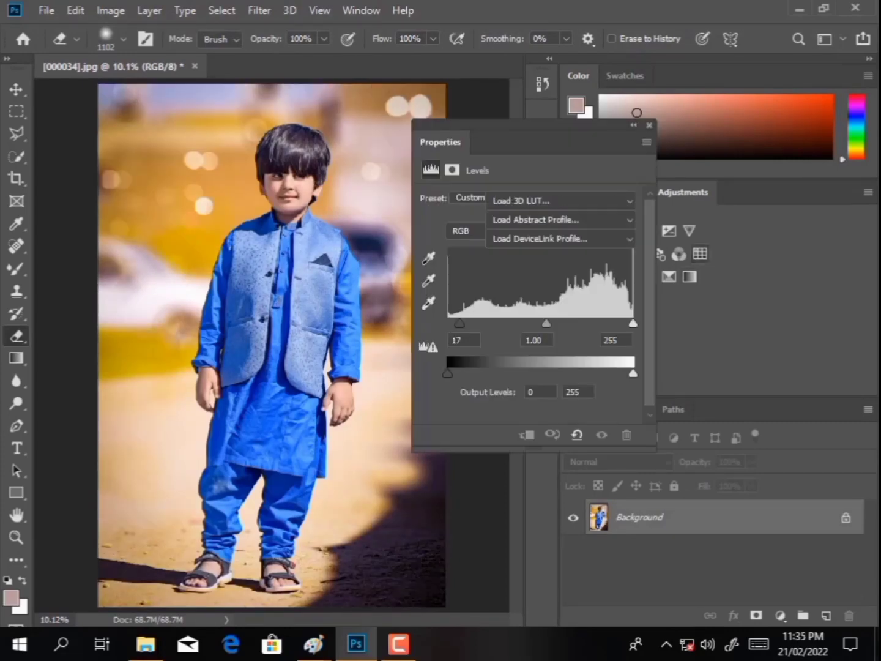
left_click(551, 201)
key("Up")
key("Up")
key("Up")
key("Return")
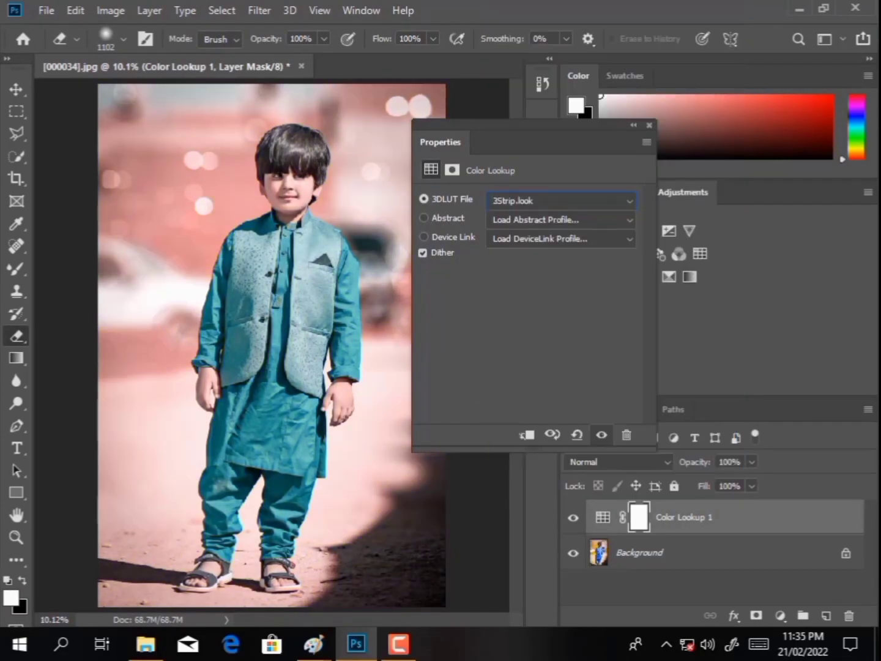
key("Down")
key("Down")
key("Down")
key("Down")
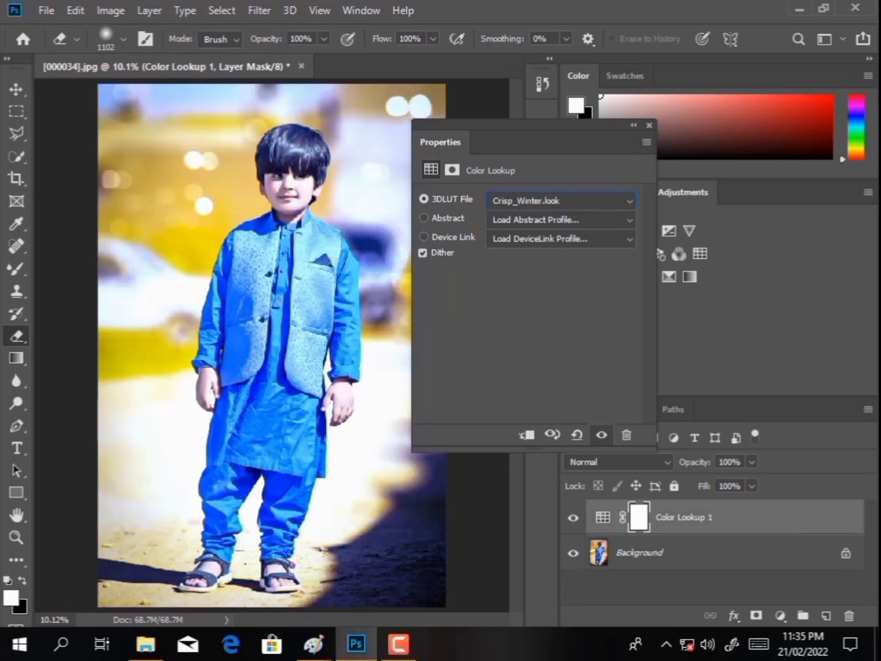
key("Down")
key("Down")
key("Down")
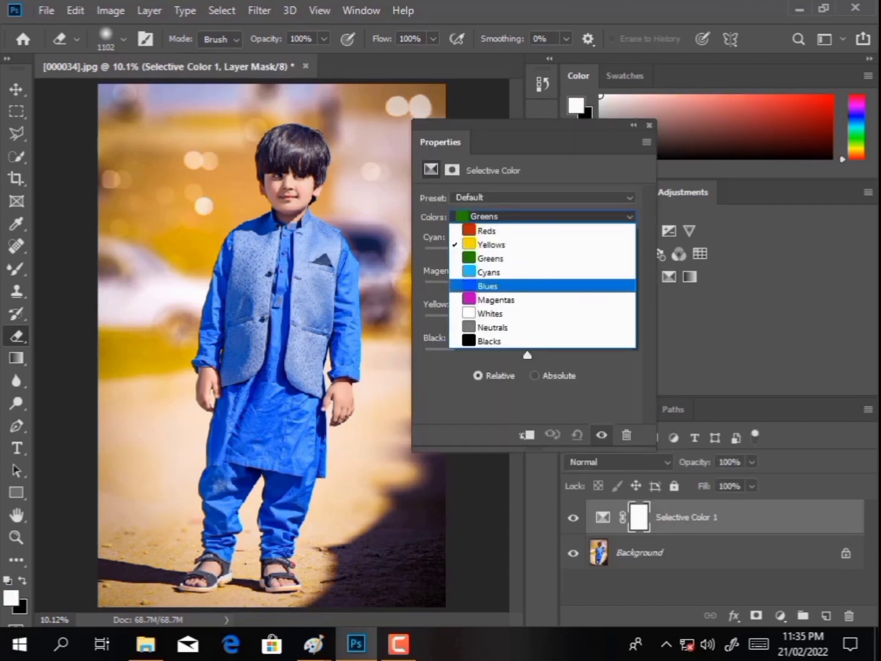
In Selective Color Whites, lower Cyan to -7 and Yellow to about -9.
mouse_move(528, 254)
left_mouse_down()
mouse_move(607, 254)
mouse_move(456, 254)
mouse_move(521, 254)
left_mouse_up()
mouse_move(527, 321)
left_mouse_down()
mouse_move(591, 322)
mouse_move(464, 321)
mouse_move(518, 322)
mouse_move(570, 355)
mouse_move(511, 355)
mouse_move(522, 356)
left_mouse_up()
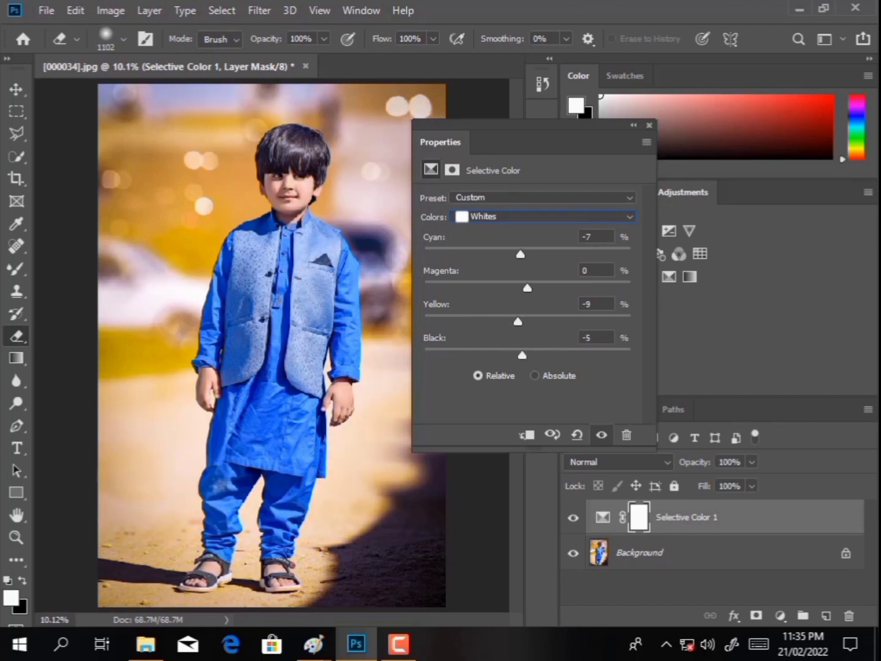
right_click(704, 517)
Flatten all layers into a single Background image.
key("Escape")
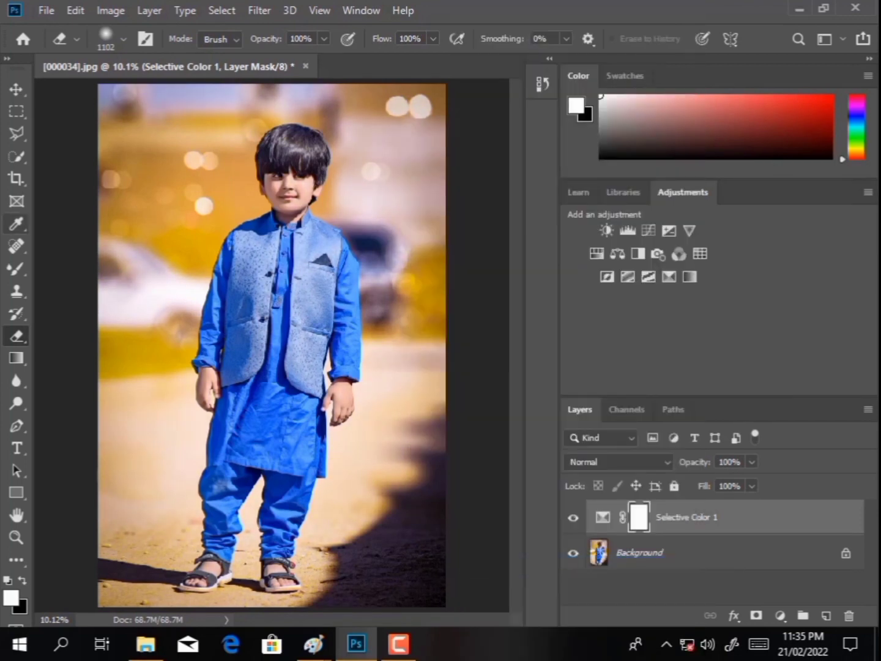
left_click(16, 156)
right_click(667, 517)
left_click(489, 537)
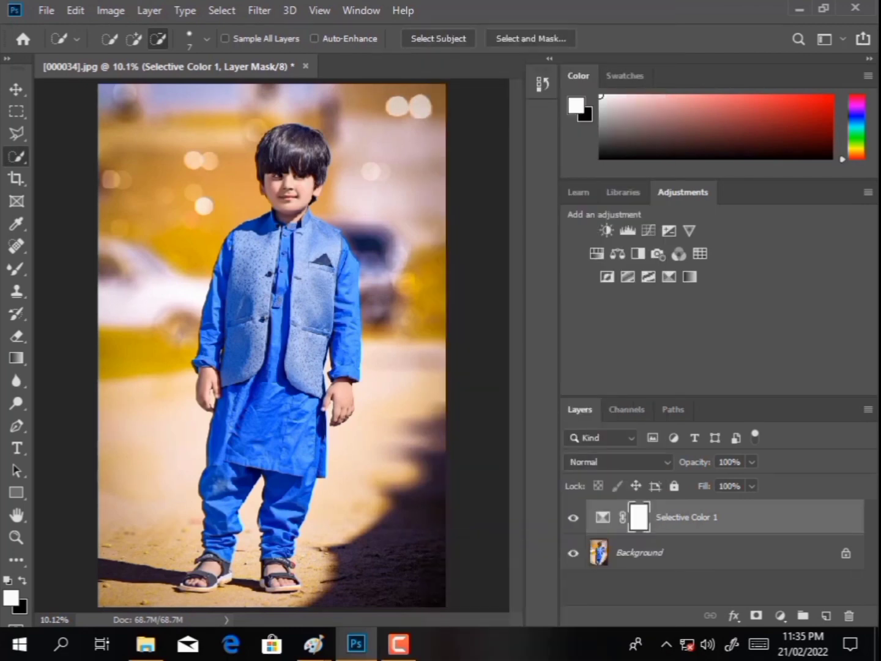
Quick-select both of the boy's hands with a brush of about 80 px.
left_click(196, 39)
type("80")
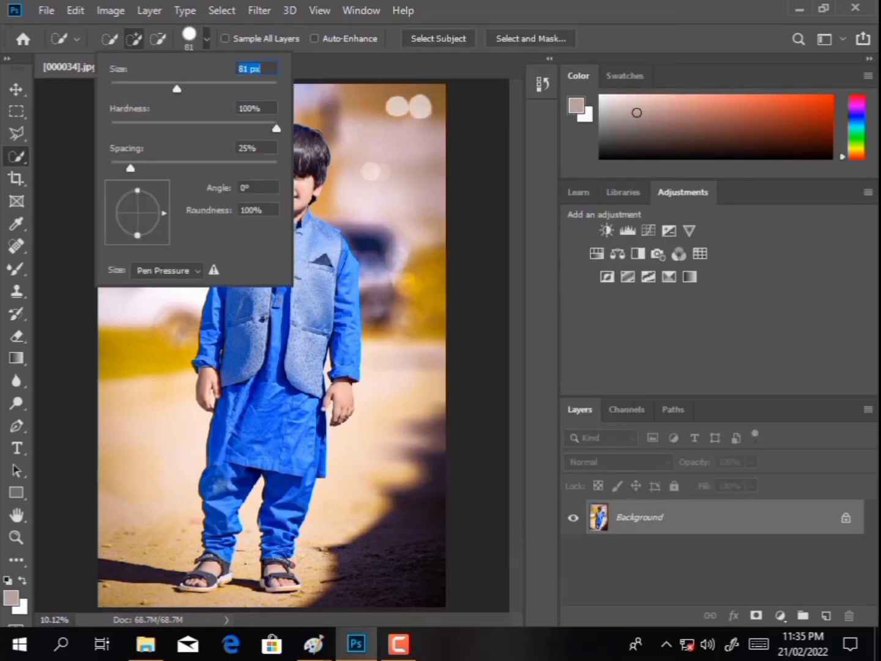
key("Return")
key("bracketleft")
key("bracketleft")
key("bracketleft")
left_click_drag(202, 371, 212, 407)
left_click_drag(346, 392, 349, 420)
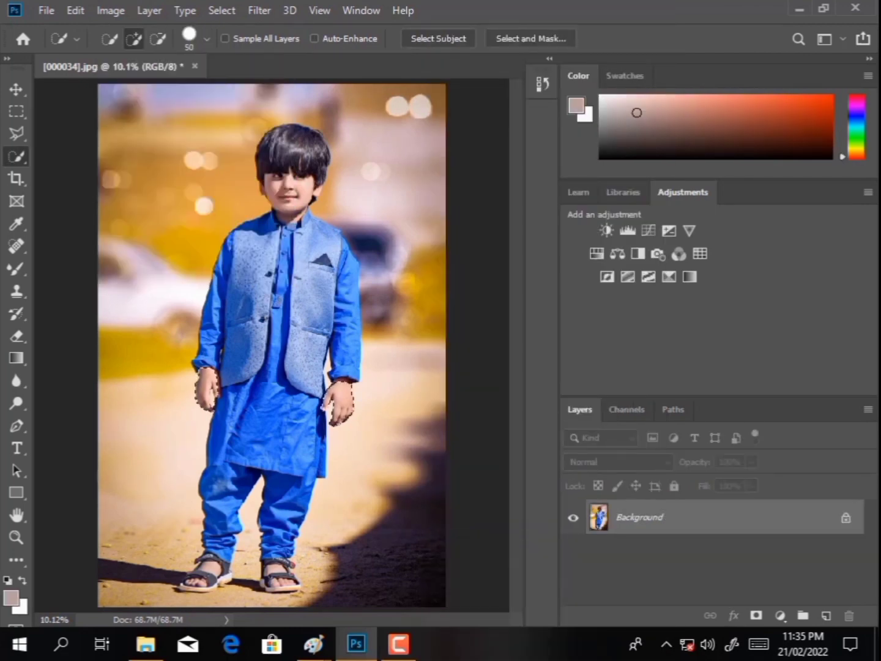
key("bracketleft")
right_click(320, 196)
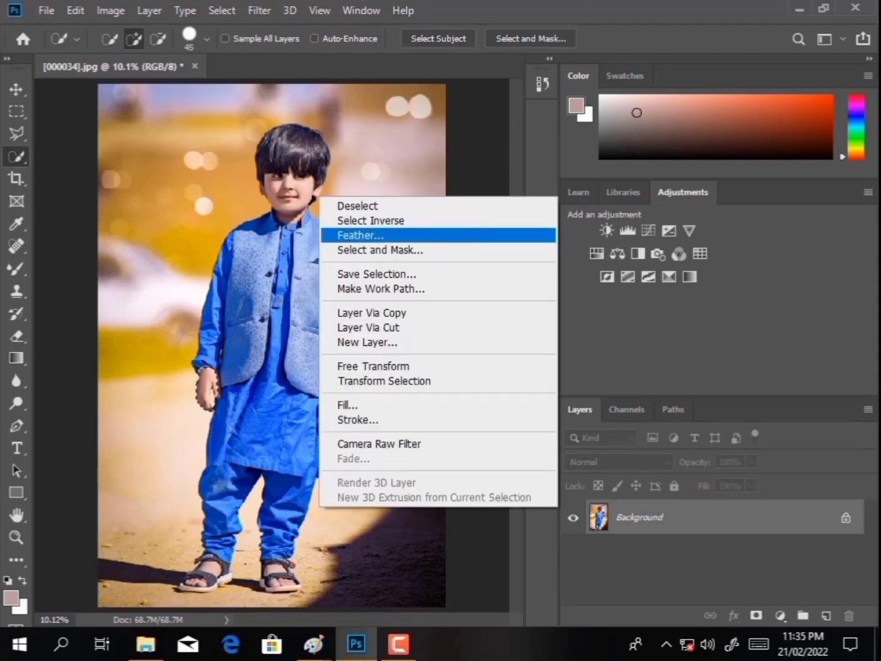
key("Escape")
Zoom in on the hands and feather the hand selection.
key("z")
left_click_drag(98, 84, 340, 382)
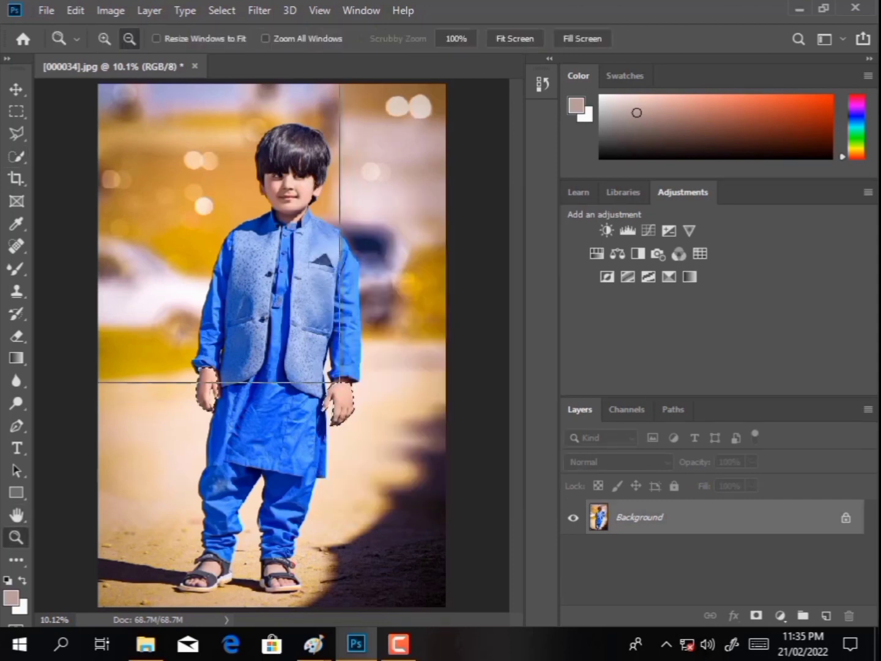
key("w")
right_click(145, 183)
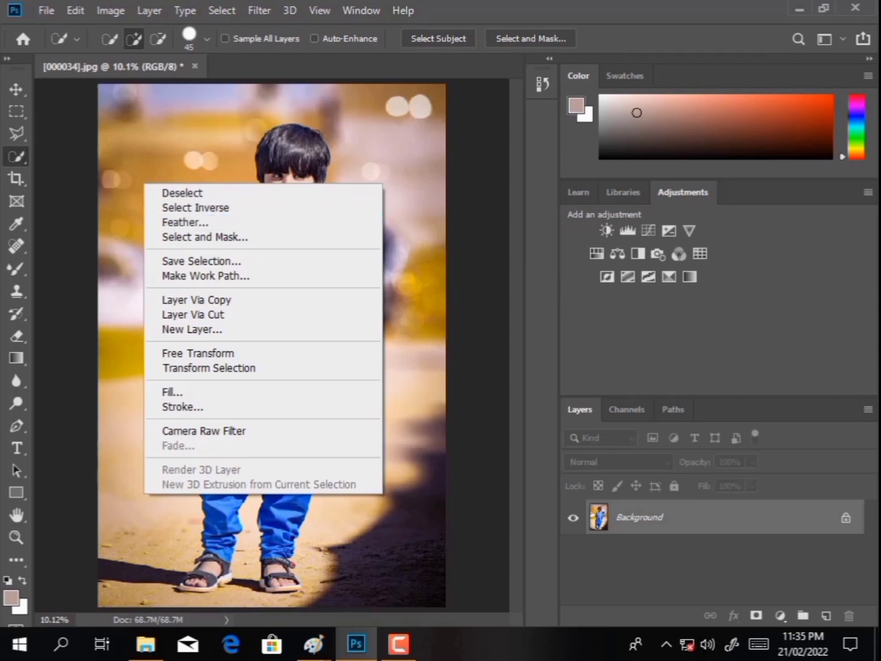
left_click(185, 222)
key("Return")
Add a Selective Color layer for the hands with Reds Black at -87.
left_click(700, 253)
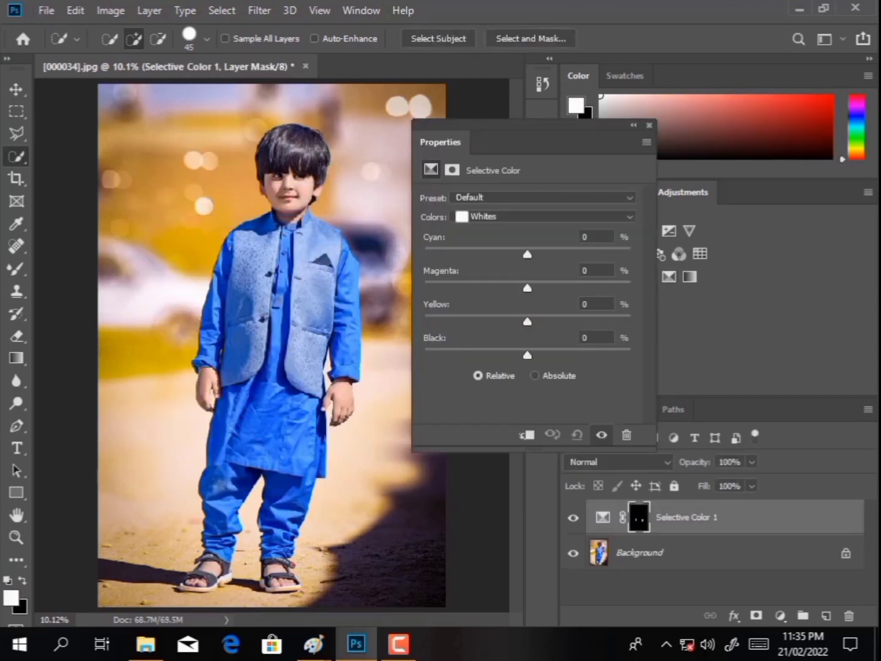
left_click(545, 216)
left_click(489, 228)
left_click_drag(527, 355, 438, 355)
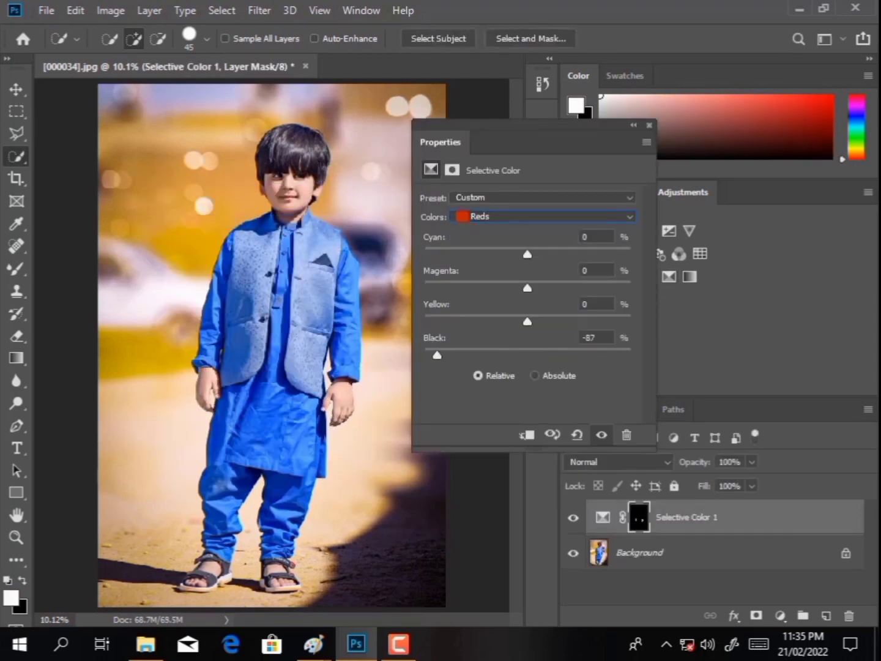
left_click(650, 124)
Merge the hand correction into the image with Merge Visible and zoom out.
right_click(691, 517)
left_click(570, 508)
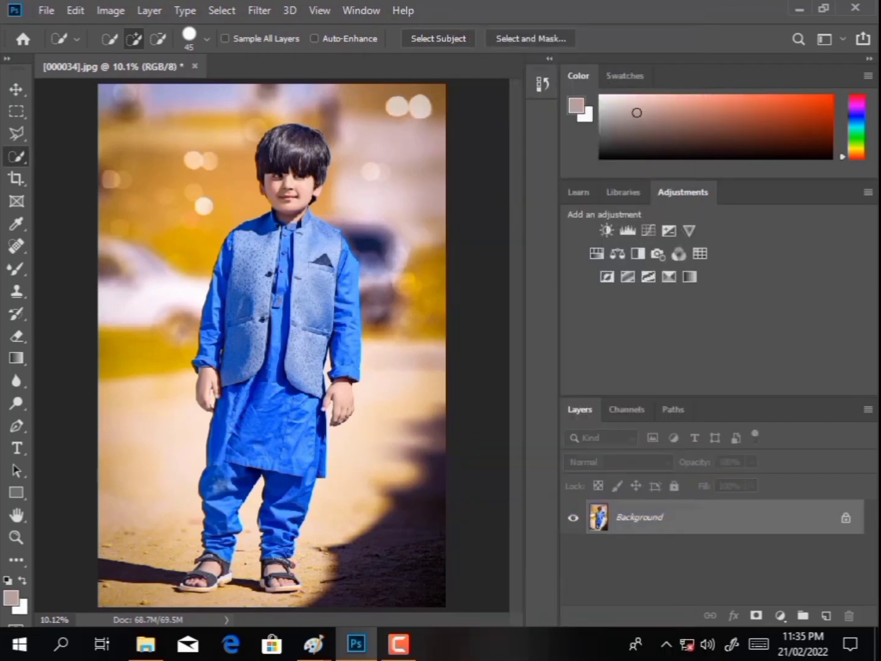
key("z")
key("ctrl+minus")
Lasso-select the shaded side of the boy's face from chin to hairline and feather it.
key("ctrl+0")
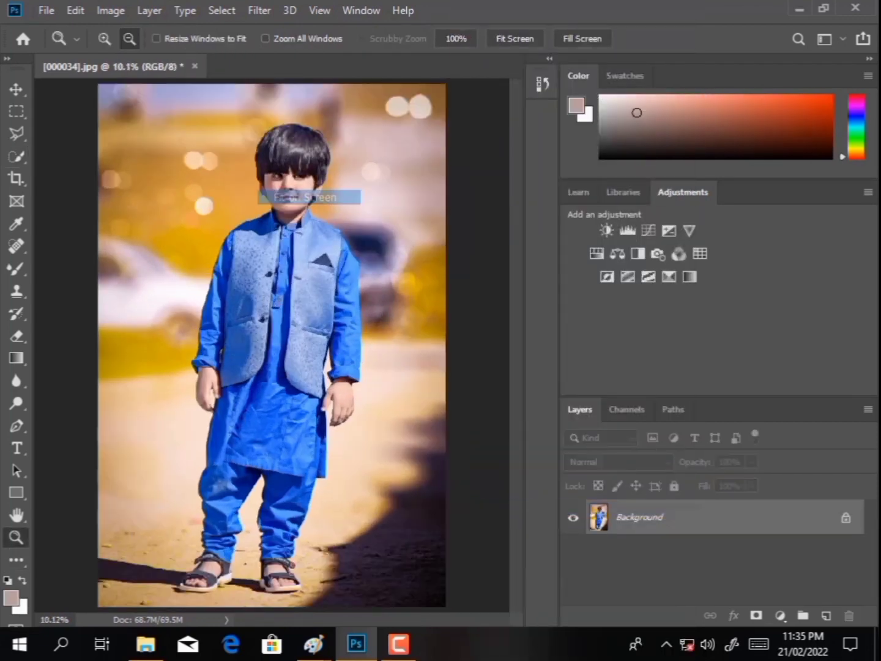
scroll(291, 150, "up", 4)
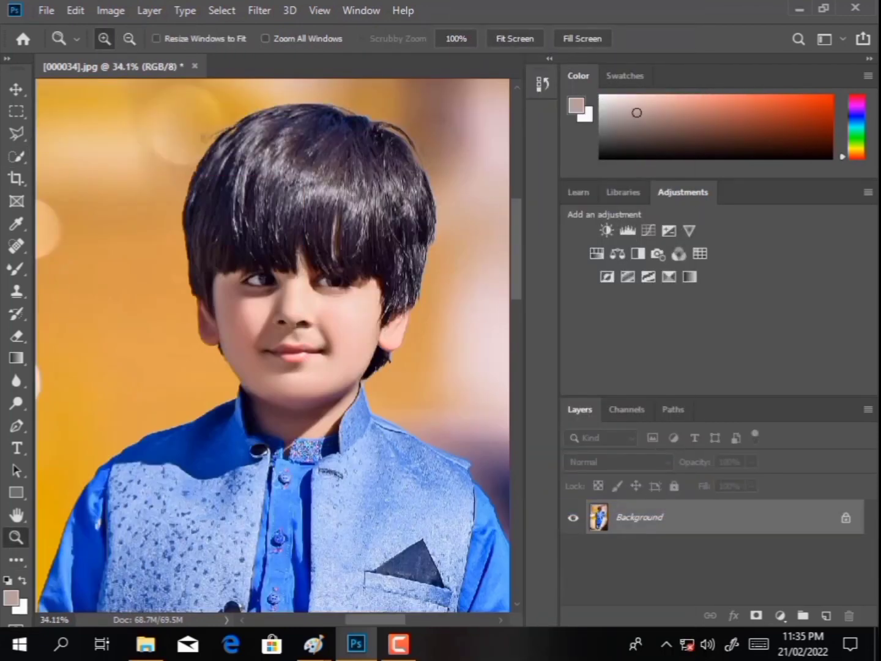
scroll(291, 150, "up", 1)
key("w")
key("l")
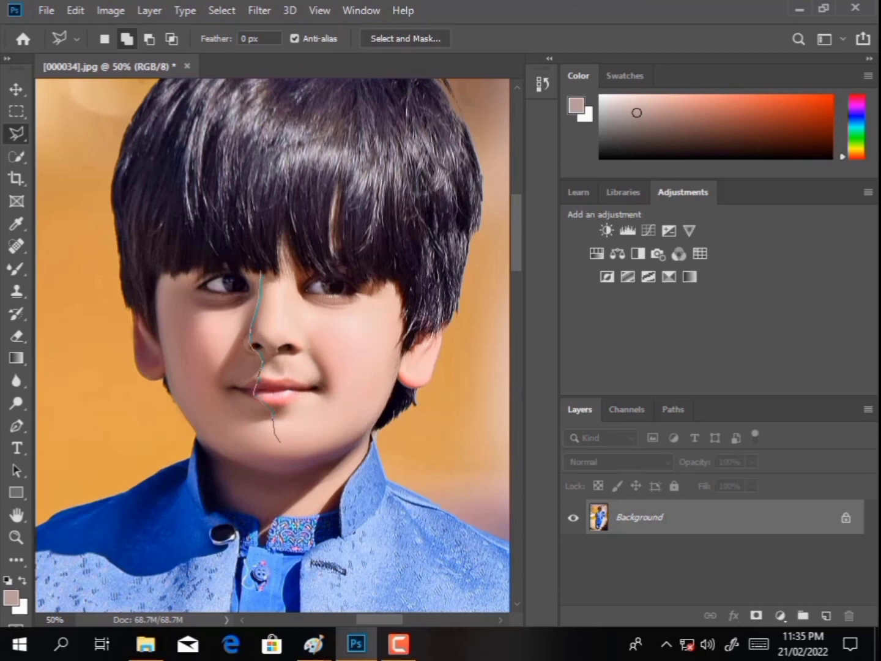
mouse_move(279, 441)
left_mouse_down()
mouse_move(359, 442)
mouse_move(309, 511)
mouse_move(239, 520)
mouse_move(190, 425)
left_mouse_up()
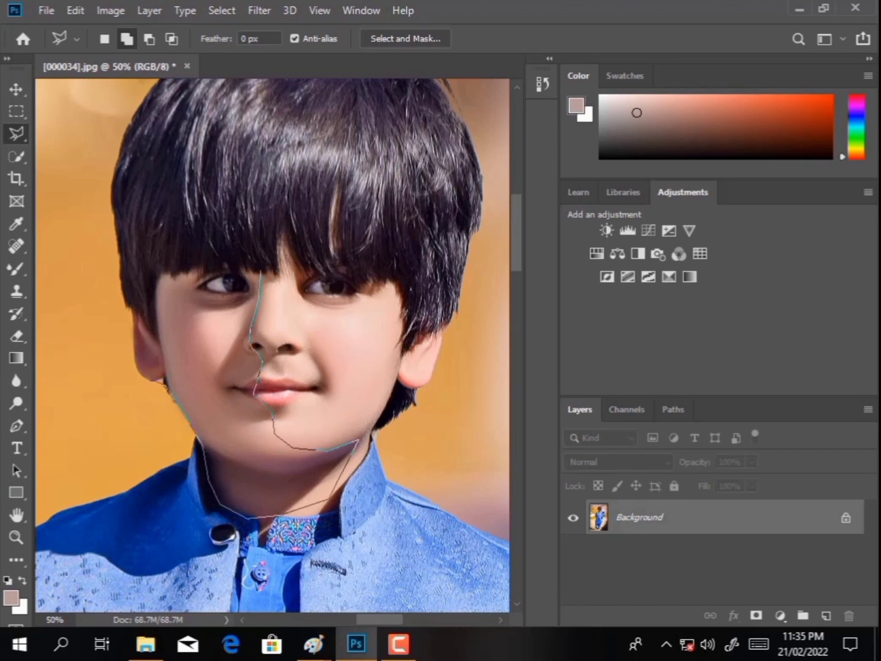
mouse_move(151, 311)
left_mouse_down()
mouse_move(161, 266)
mouse_move(241, 256)
left_mouse_up()
double_click(245, 256)
right_click(301, 159)
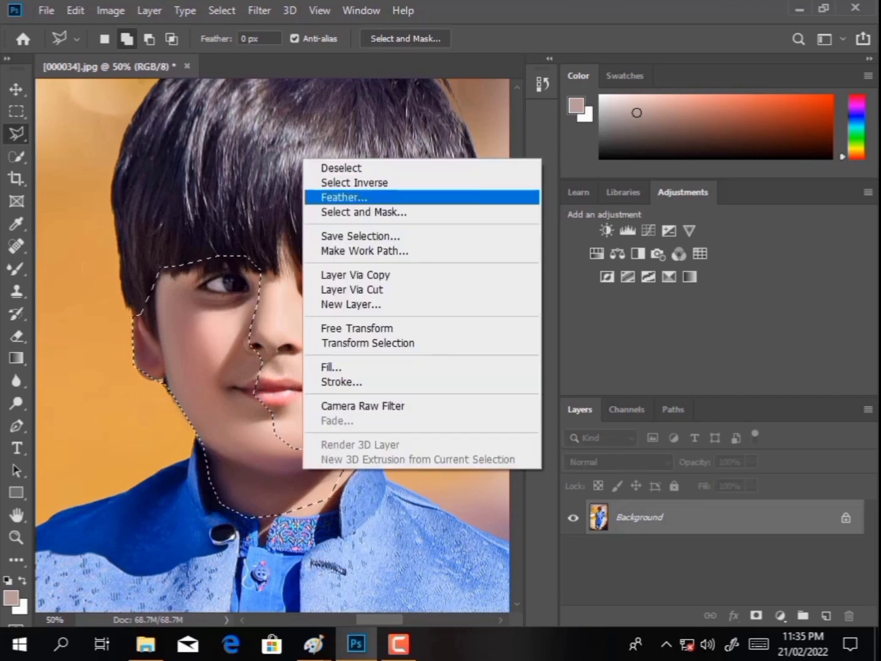
left_click(355, 194)
left_click(523, 196)
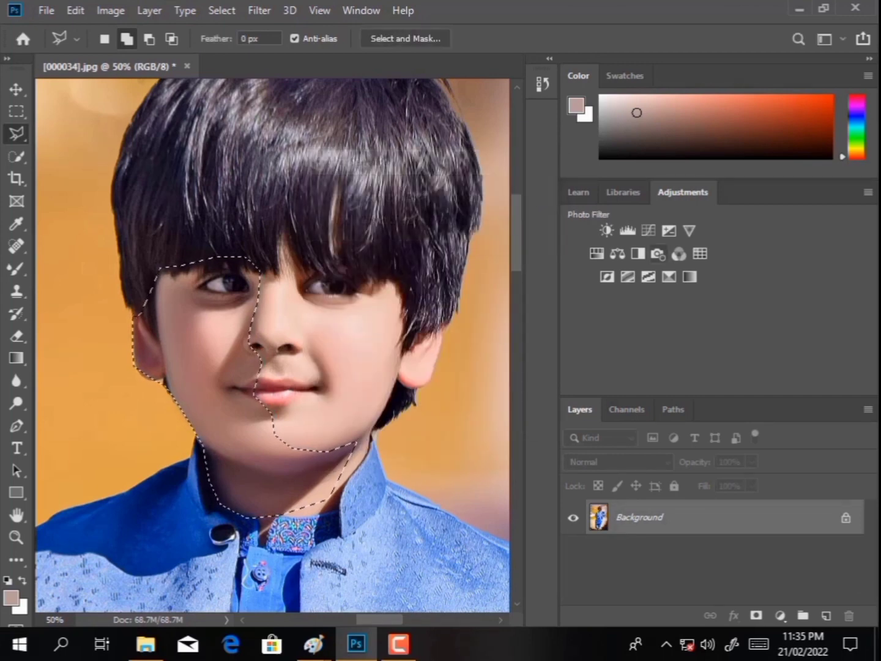
Add a Selective Color layer that cuts black to brighten the face, with the Yellows range selected.
left_click(690, 276)
left_click_drag(527, 356, 425, 356)
left_click(545, 216)
left_click(483, 228)
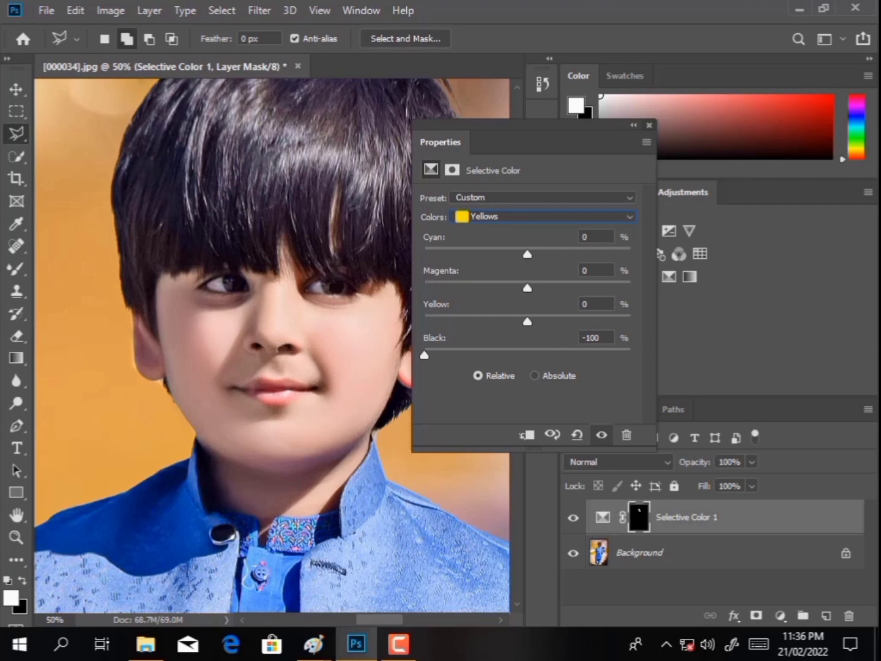
Merge the visible layers into one Background and switch to the Mixer Brush tool.
left_click(680, 518)
right_click(680, 517)
left_click(569, 524)
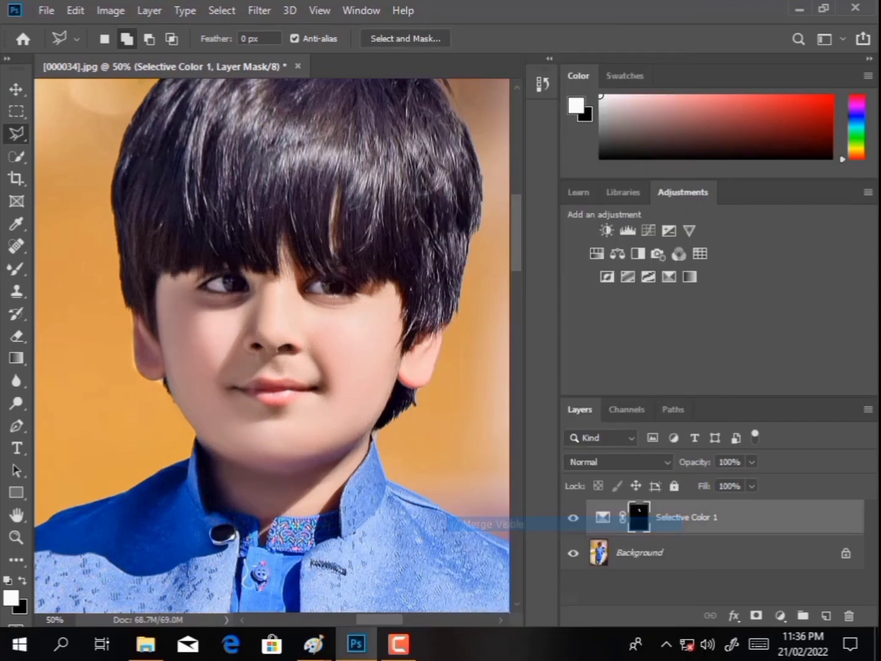
right_click(17, 268)
left_click(74, 317)
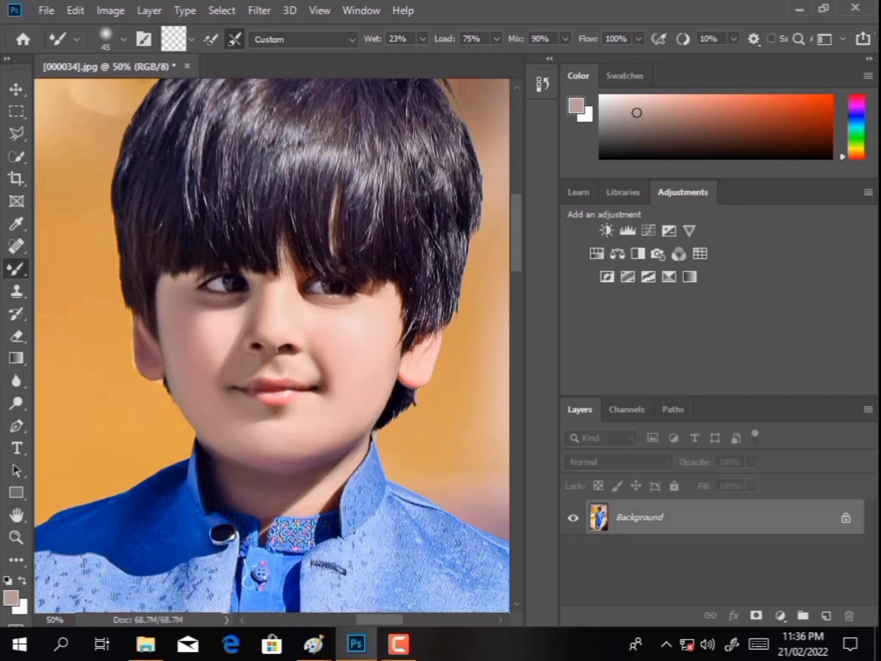
Set the Mixer Brush size to 84 px.
right_click(268, 367)
key("Escape")
right_click(289, 343)
type("84")
key("Return")
Enlarge the Mixer Brush to 95 px and duplicate Background as a Background copy layer.
right_click(208, 342)
double_click(368, 364)
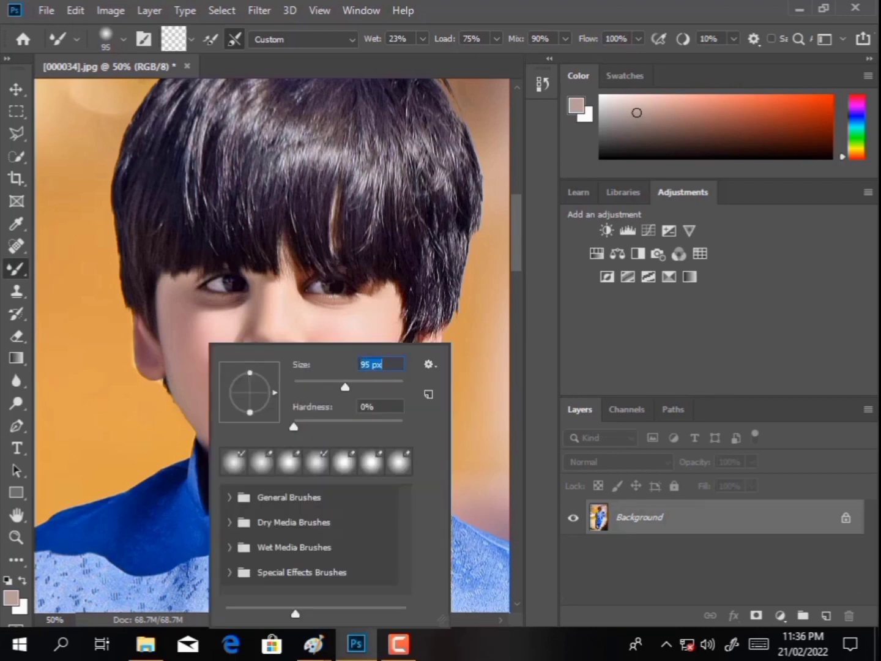
type("95")
key("Return")
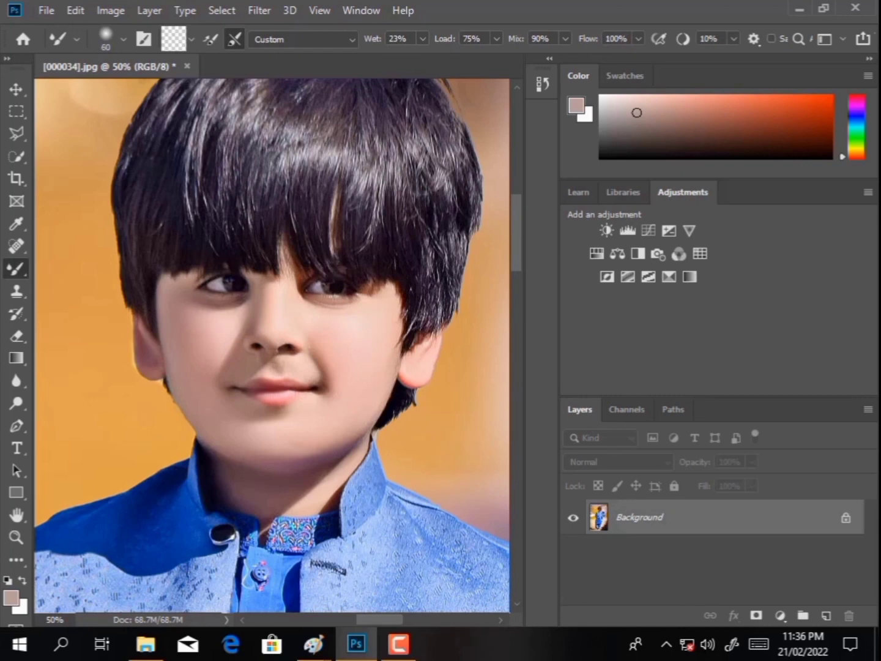
left_click_drag(640, 517, 826, 615)
Zoom in on the eyes and dodge the highlight in each iris with a small brush.
key("z")
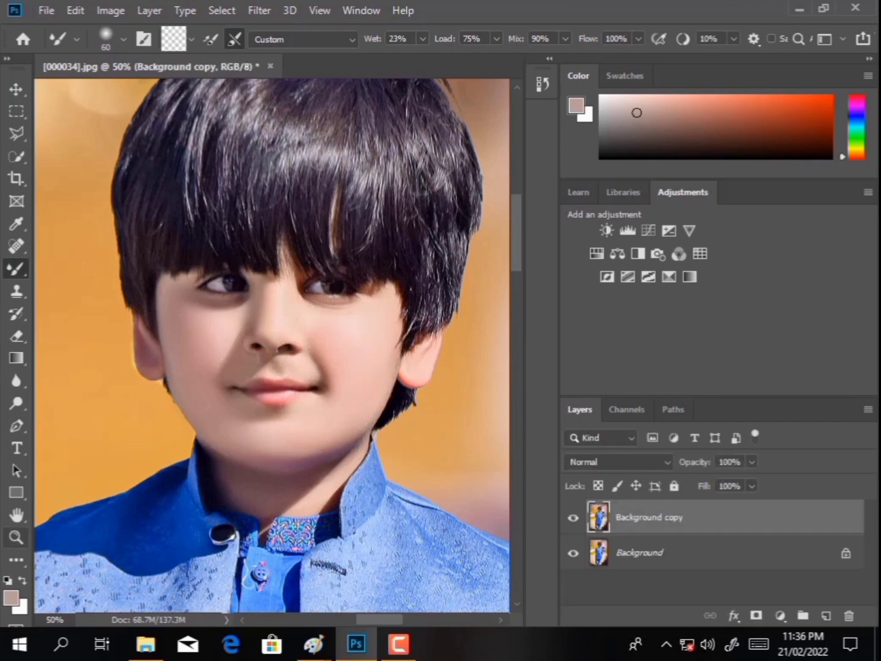
left_click(232, 279)
left_click(233, 278)
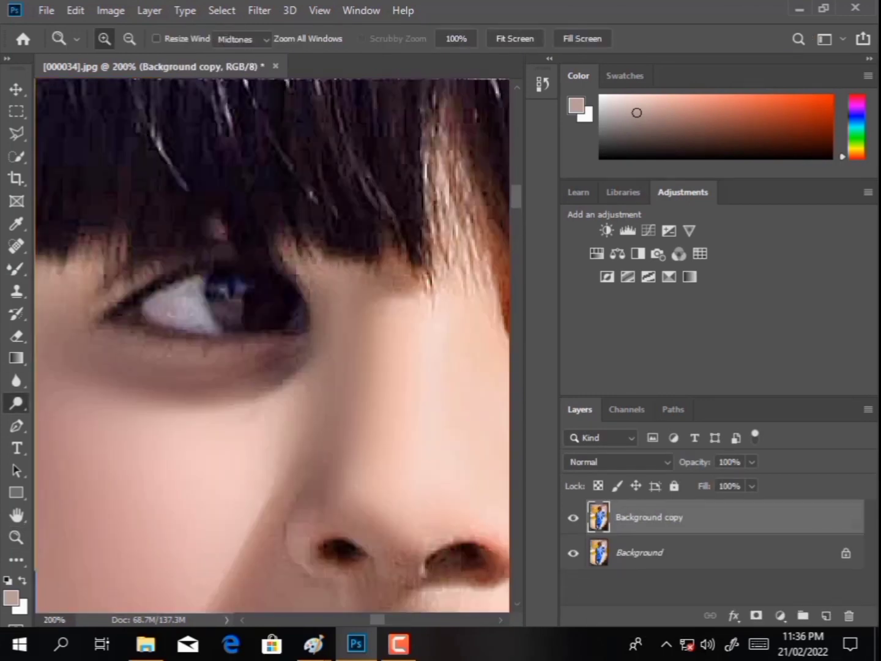
key("o")
key("bracketleft")
key("bracketleft")
key("bracketleft")
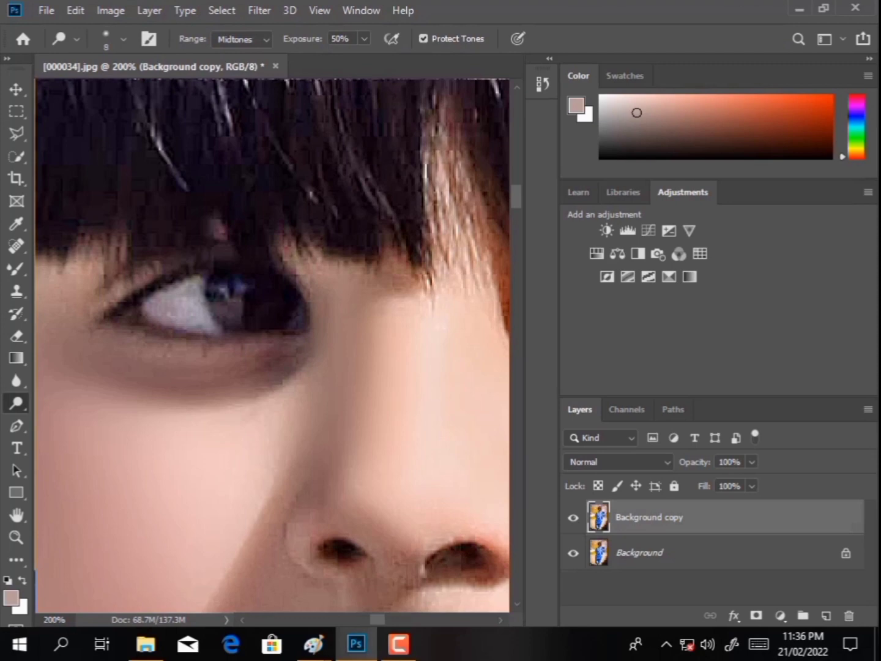
left_click_drag(232, 293, 238, 311)
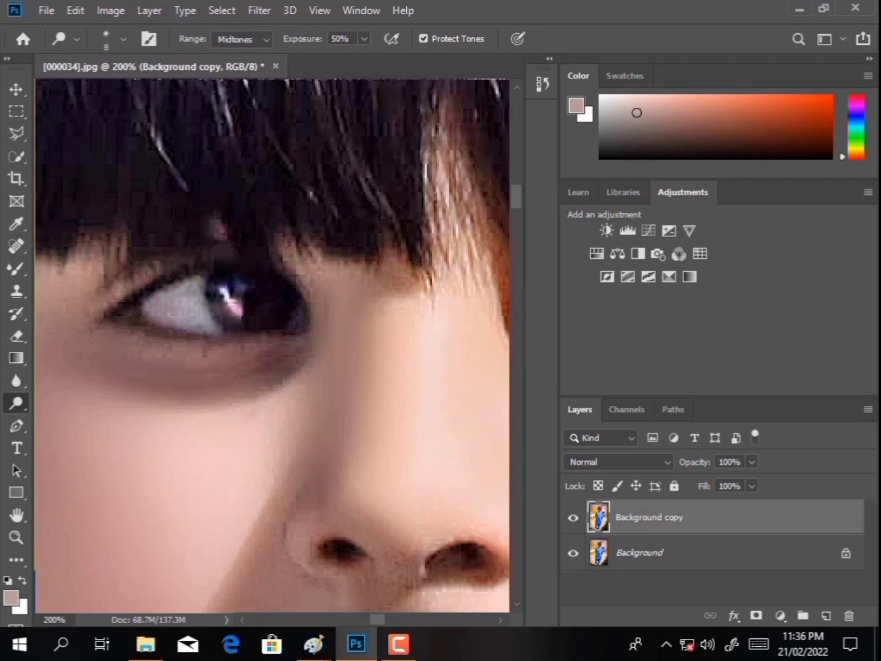
scroll(273, 345, "right", 5)
left_click_drag(297, 309, 305, 325)
Lower the copy layer's fill to 50%, merge it down into Background, and fit on screen.
key("z")
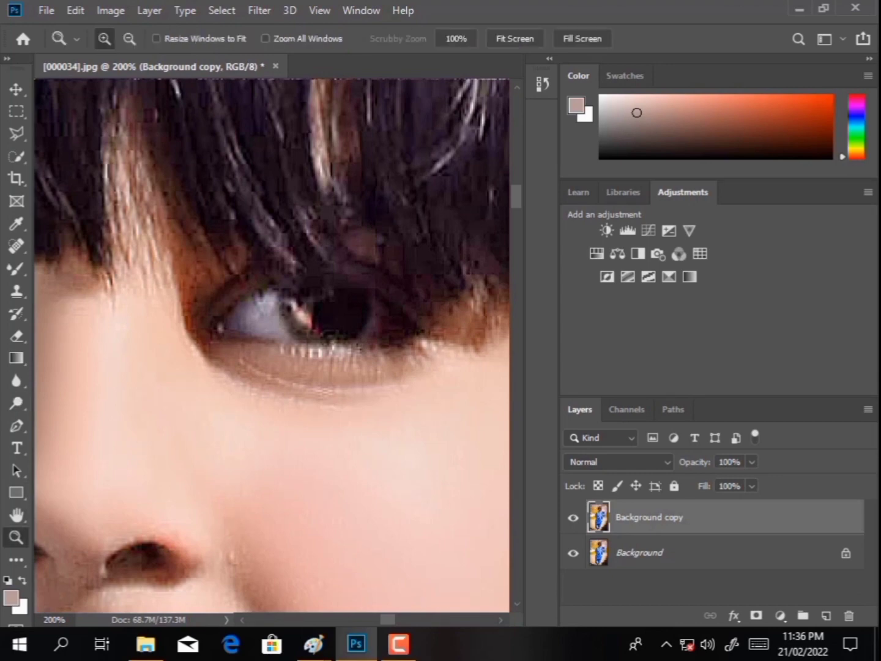
key("ctrl+0")
left_click(297, 131)
right_click(344, 239)
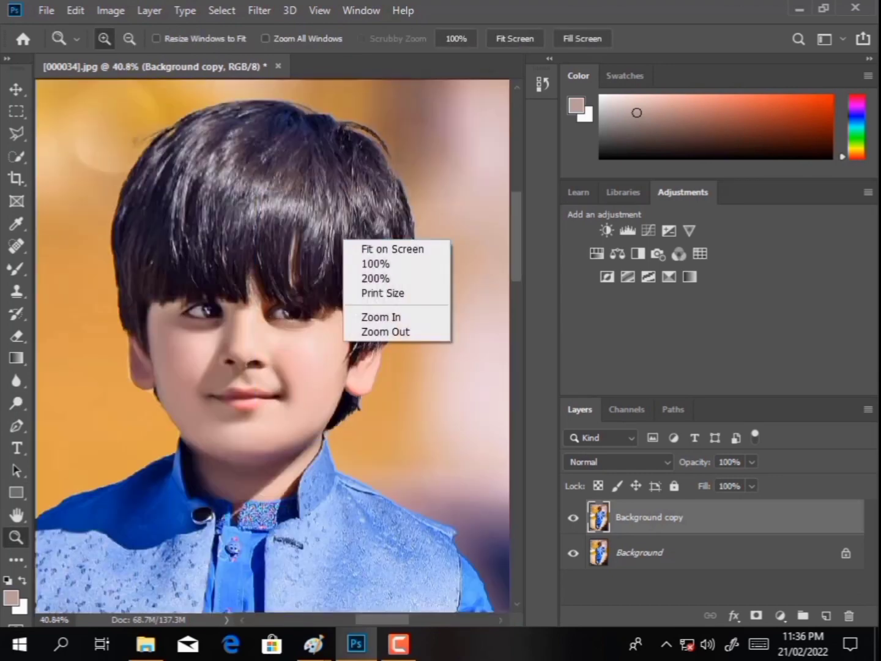
key("Escape")
key("shift+7")
key("shift+5")
right_click(668, 517)
left_click(475, 509)
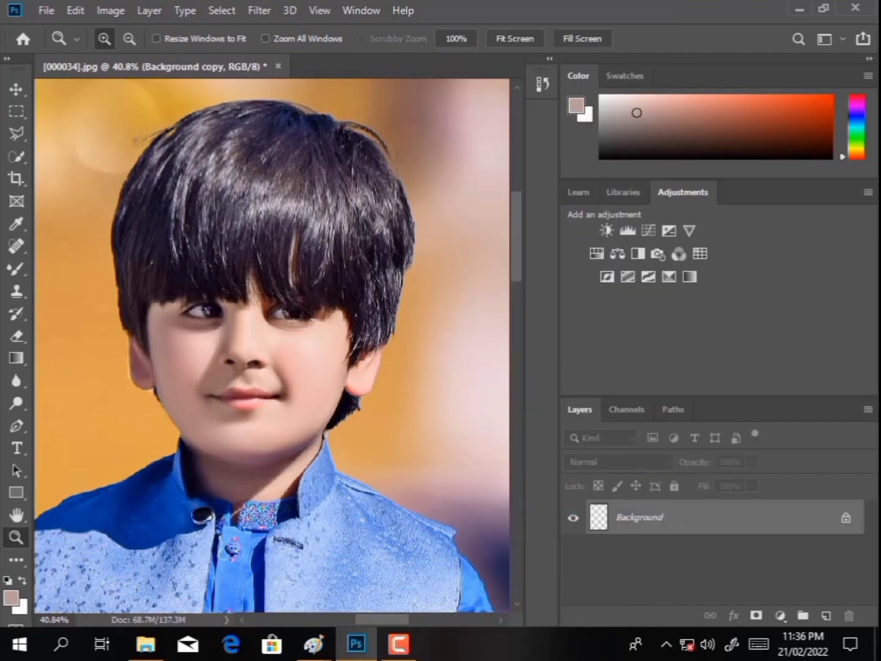
key("ctrl+0")
right_click(287, 223)
key("Escape")
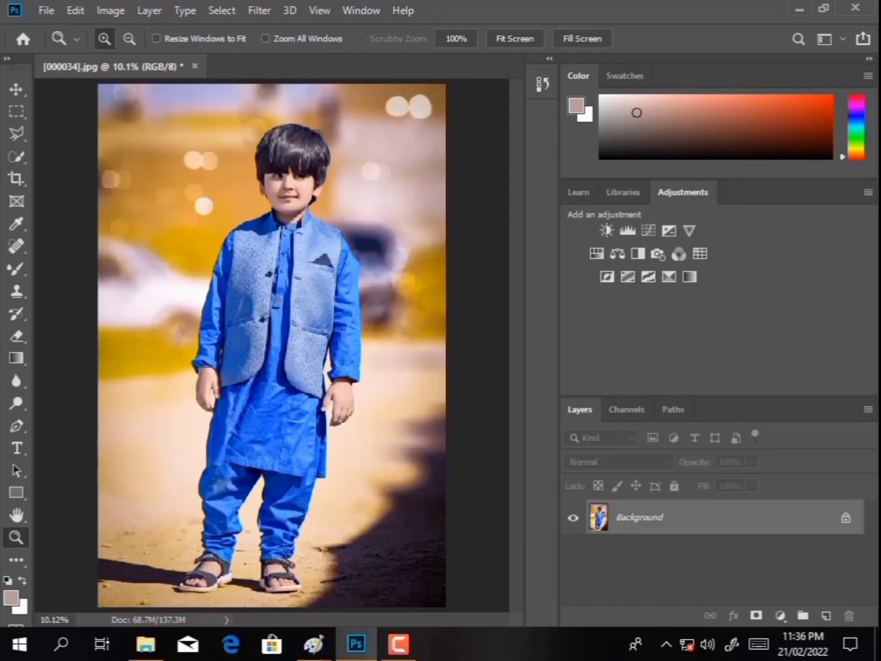
Sample a pale peach tone from the photo and add a Gradient Fill layer with it.
key("k")
key("i")
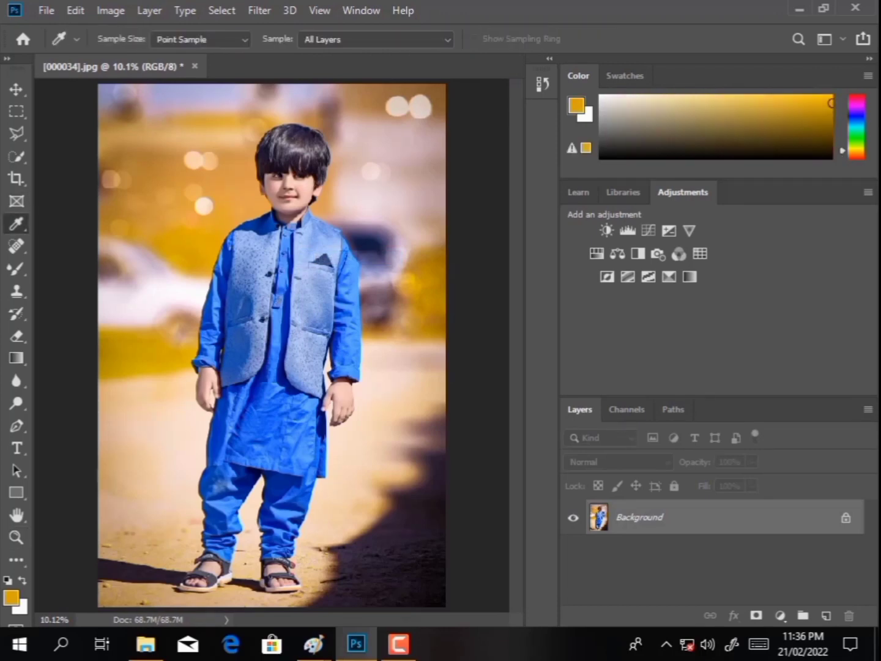
left_click(275, 183)
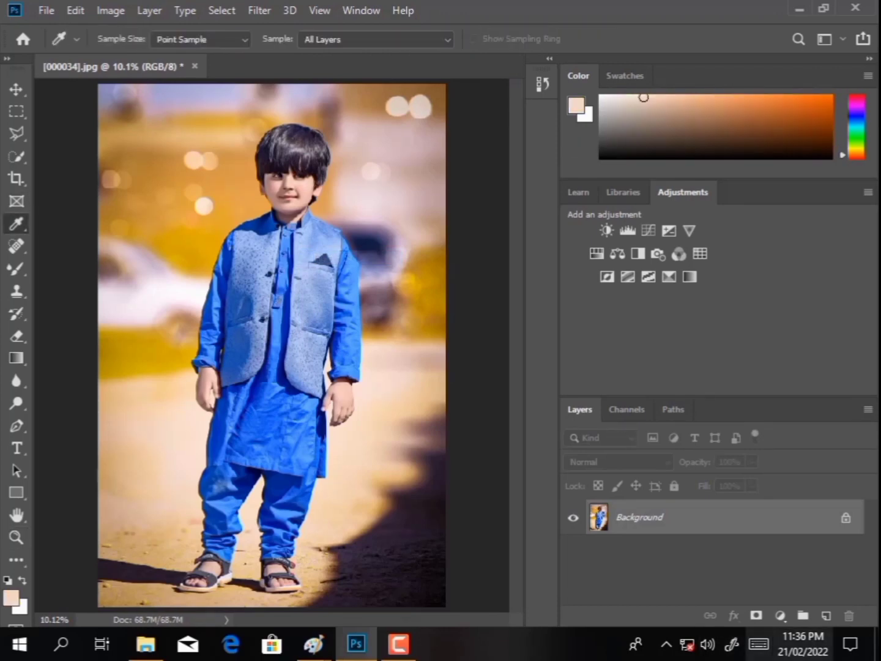
left_click(781, 615)
left_click(773, 329)
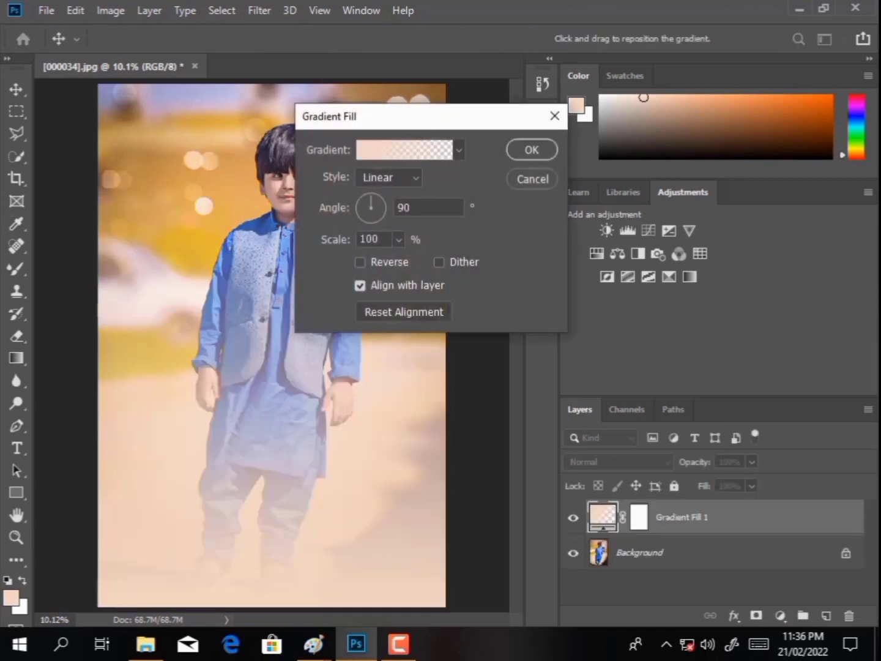
key("Return")
Merge the gradient fill with a new empty layer and move the peach wash lower on the photo.
left_click(826, 615, "ctrl")
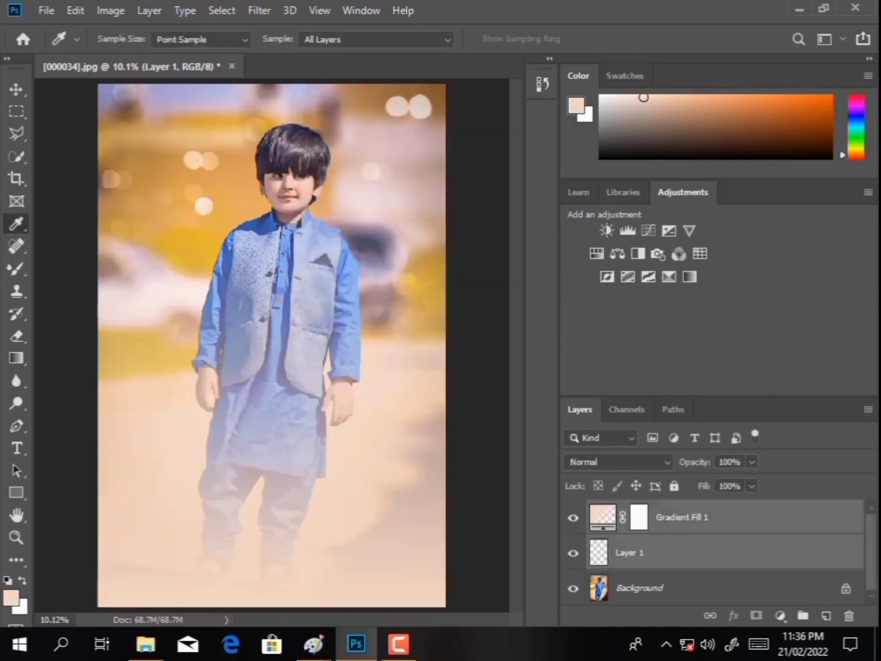
left_click(770, 517, "shift")
right_click(770, 517)
left_click(735, 508)
key("v")
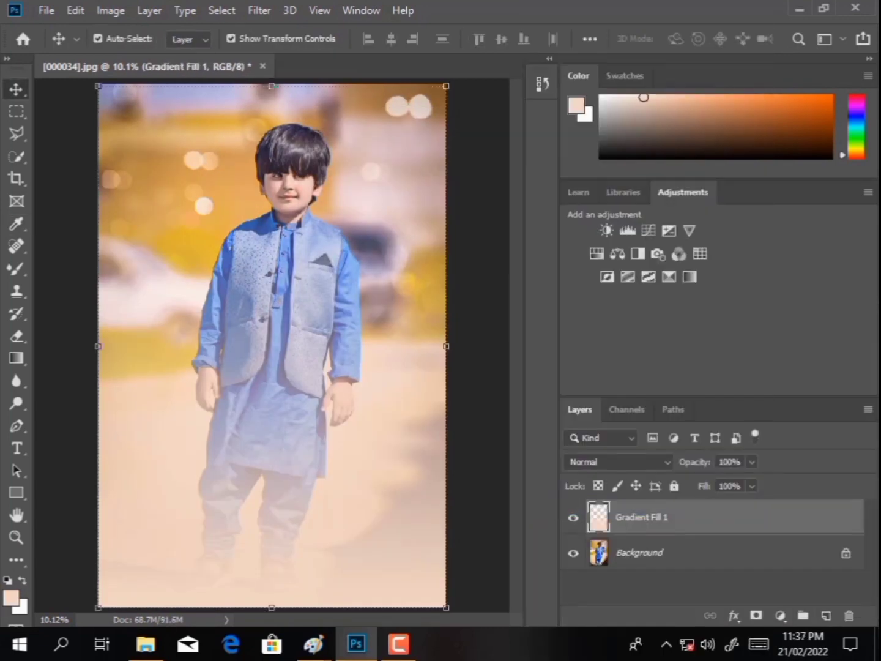
left_click_drag(298, 173, 299, 273)
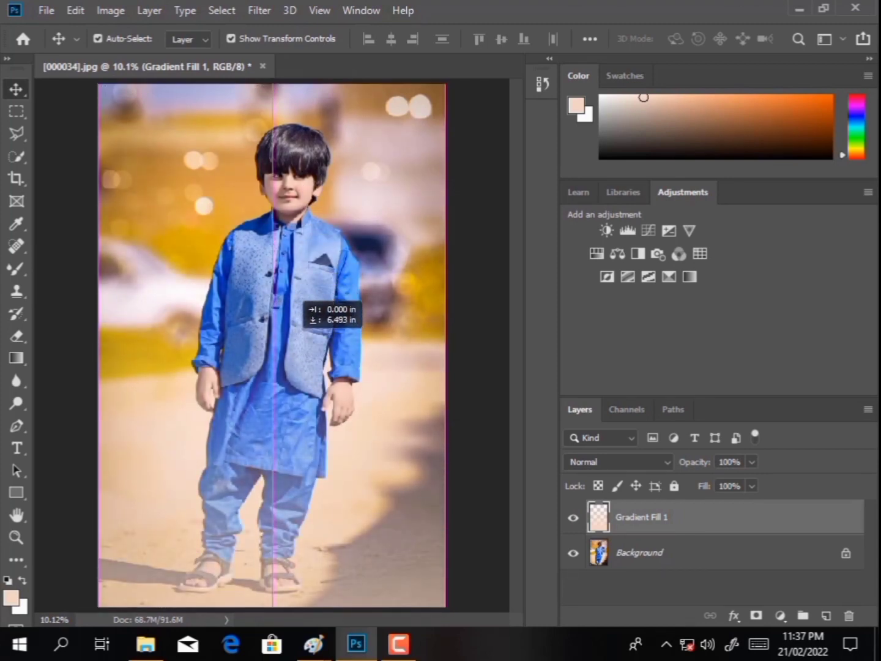
left_click_drag(299, 269, 298, 292)
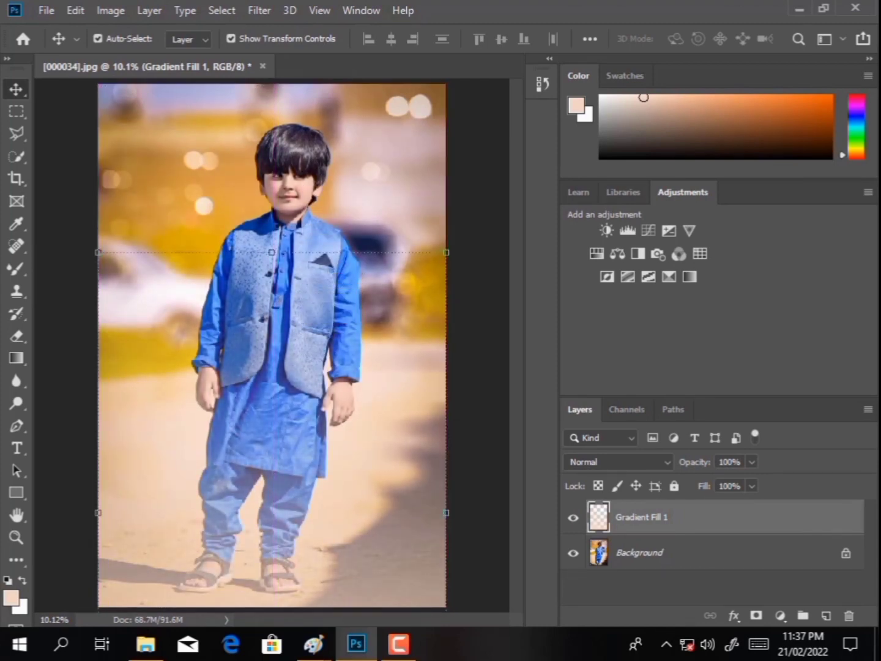
Erase the haze off the boy's body with an 1811-pixel eraser.
key("e")
right_click(244, 210)
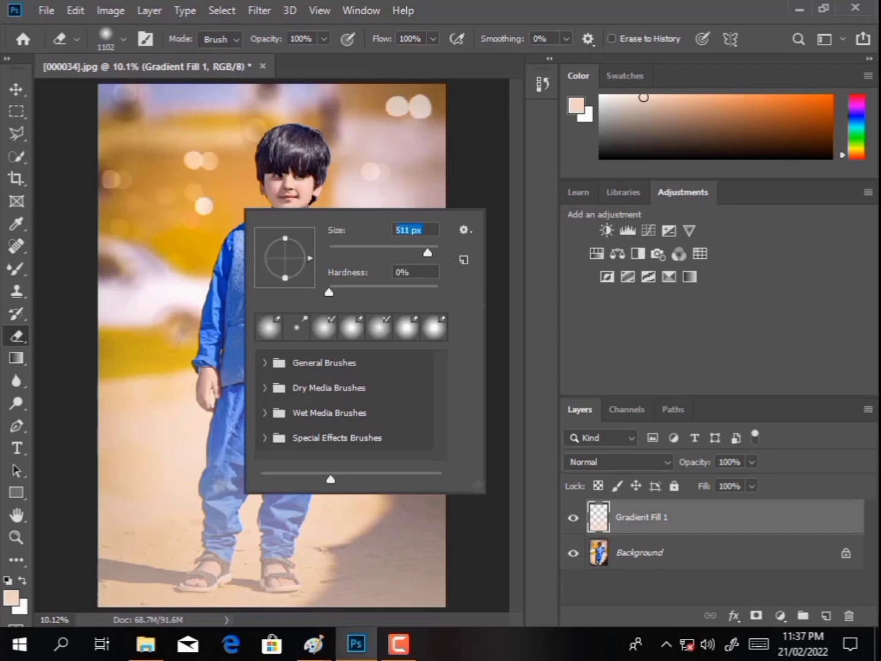
type("1811")
key("Return")
key("Return")
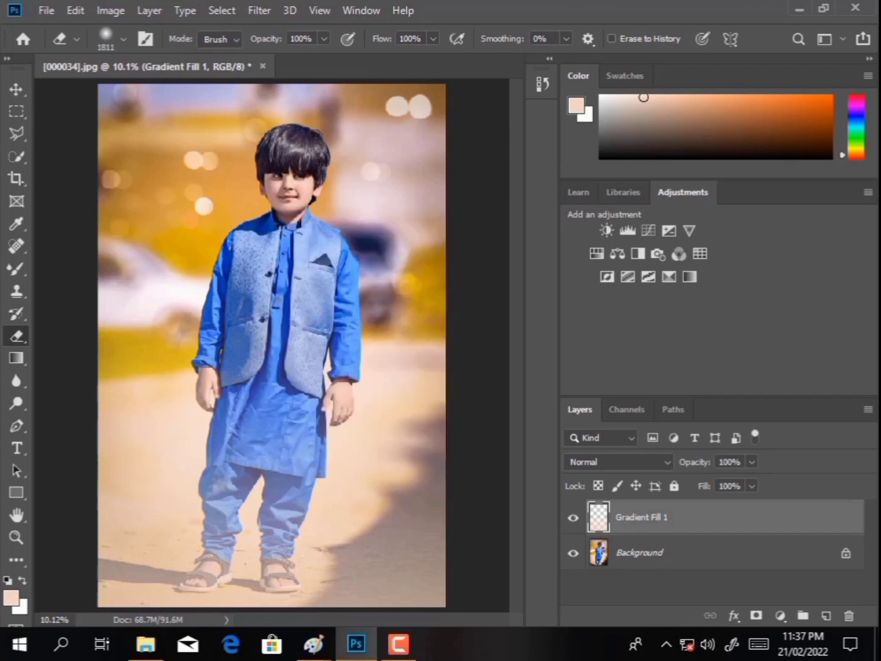
mouse_move(202, 344)
left_mouse_down()
mouse_move(245, 337)
mouse_move(337, 356)
left_mouse_up()
mouse_move(294, 379)
left_mouse_down()
mouse_move(232, 422)
mouse_move(343, 374)
left_mouse_up()
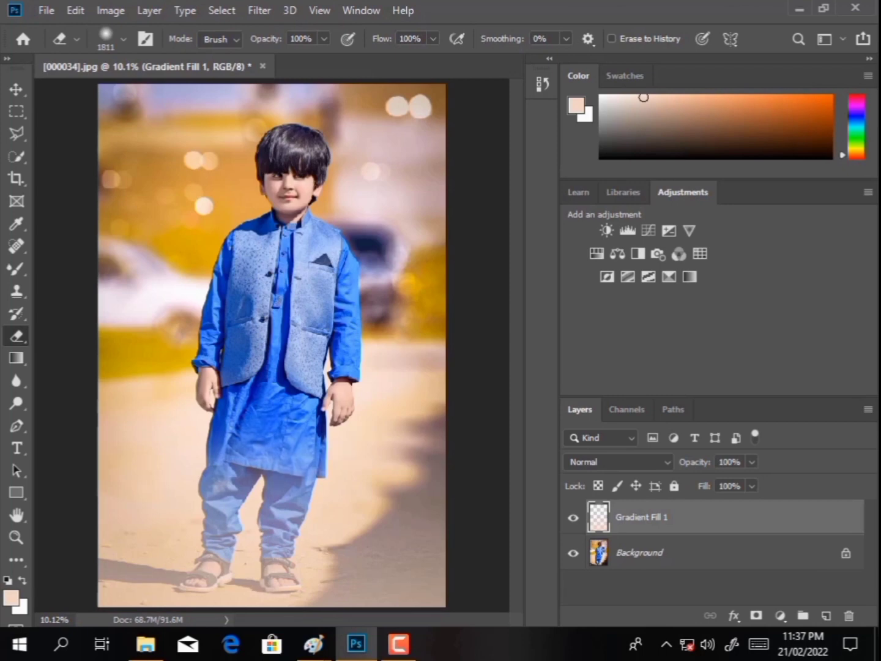
Lower the haze layer to 62% fill, merge it into the Background, and select the whole canvas.
mouse_move(704, 487)
left_mouse_down()
mouse_move(676, 486)
mouse_move(704, 486)
left_mouse_up()
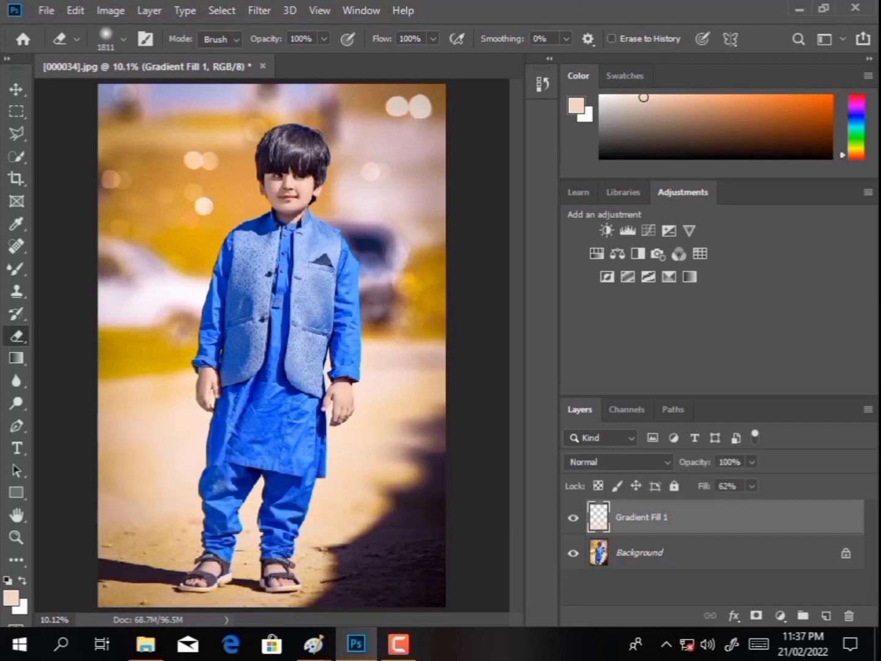
key("ctrl+e")
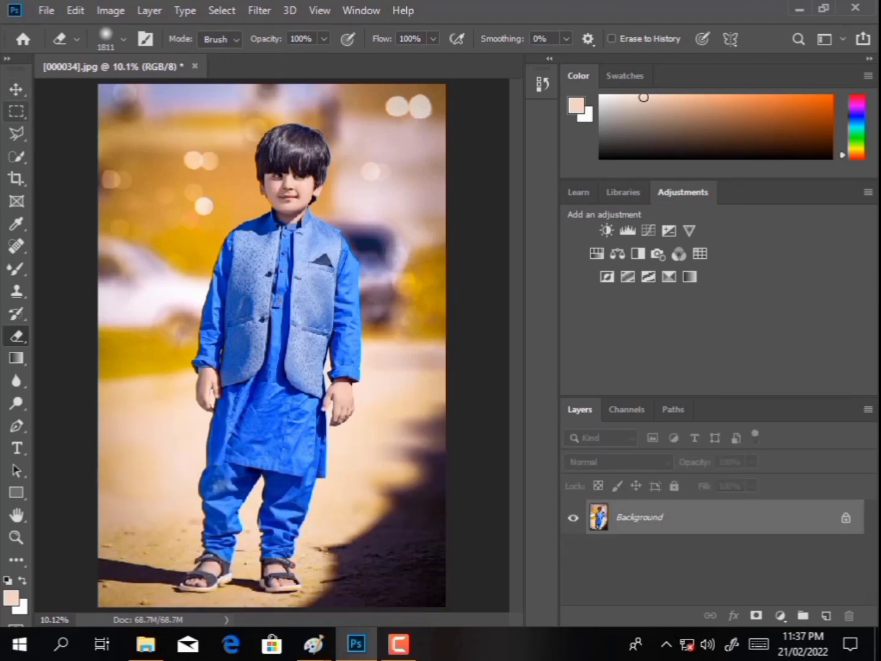
left_click(16, 111)
key("ctrl+a")
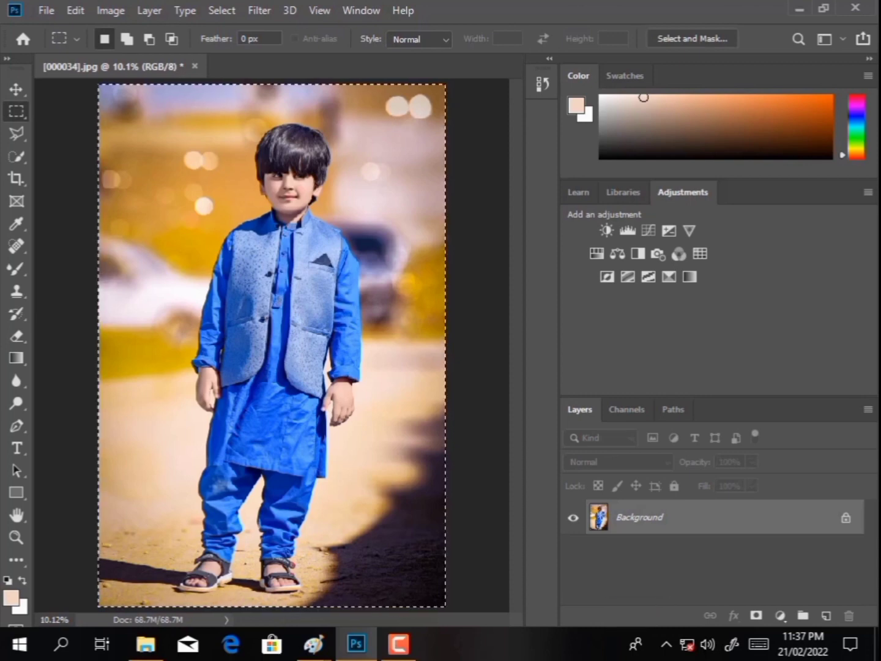
Stroke the selected canvas edges with an 11-pixel white (ffffff) border.
right_click(283, 195)
left_click(318, 428)
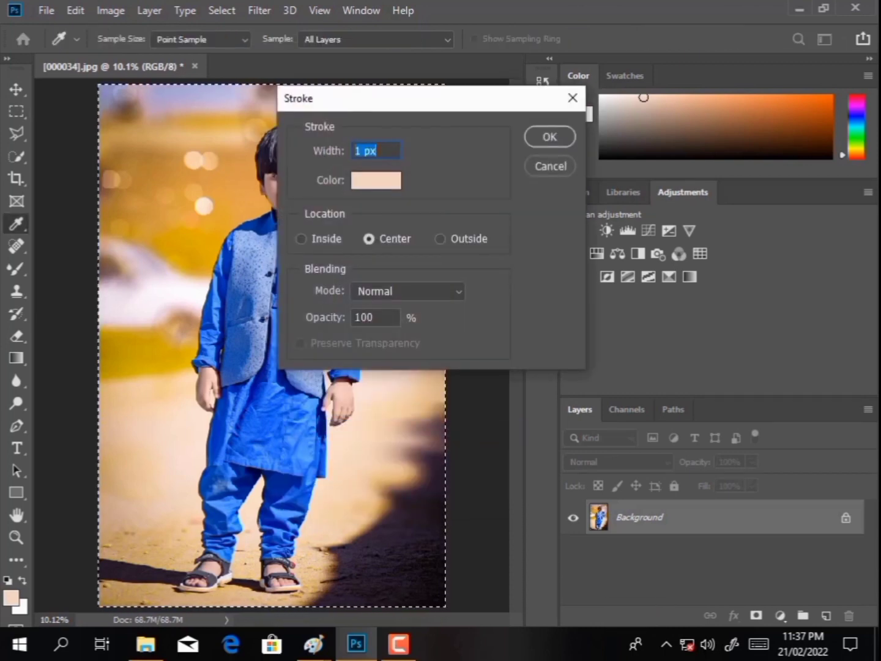
type("7")
left_click(376, 180)
type("ffffff")
left_click(600, 110)
type("10")
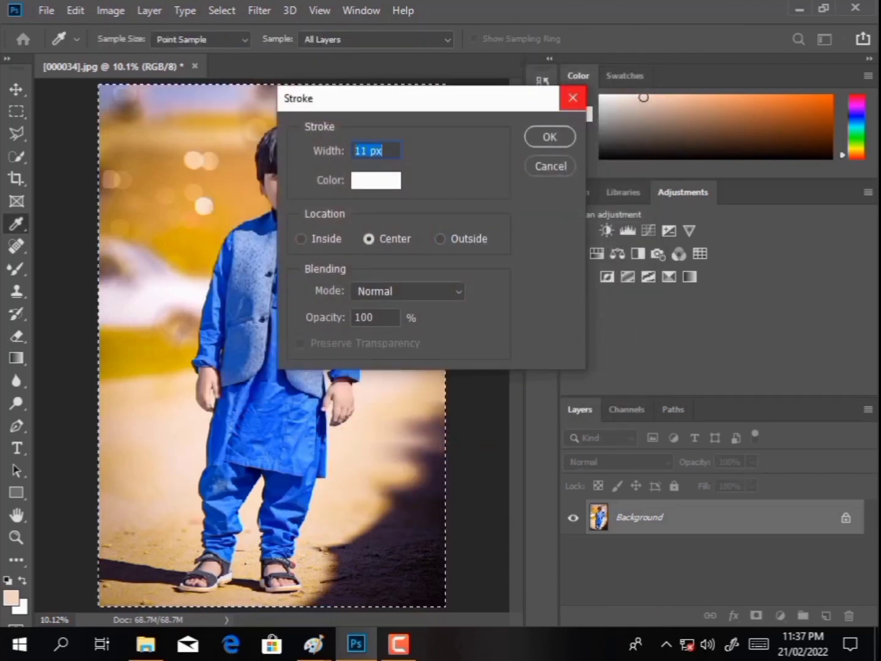
left_click(549, 136)
Deselect the canvas and launch the Camera Raw Filter.
key("m")
right_click(373, 155)
left_click(410, 164)
left_click(259, 11)
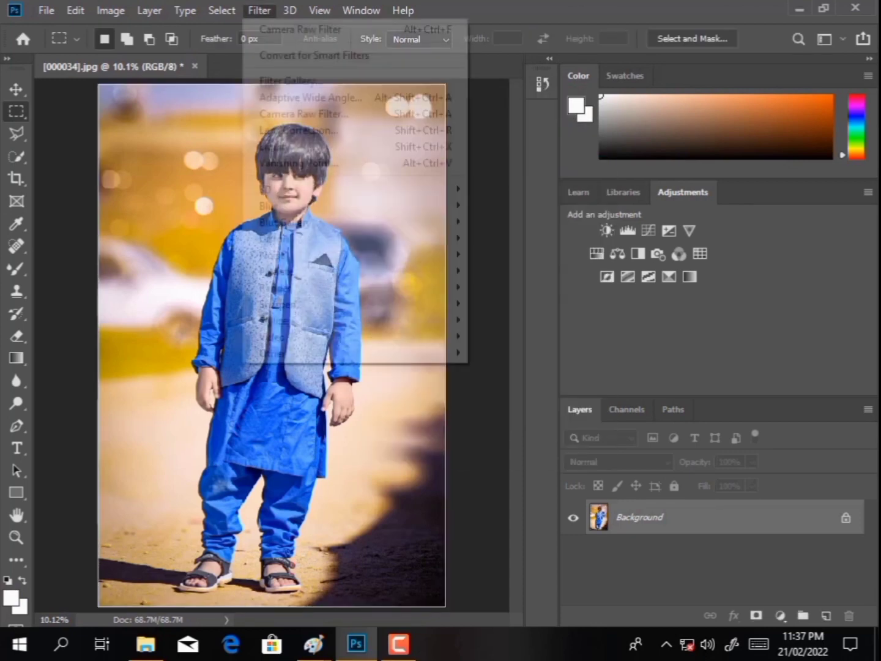
left_click(315, 113)
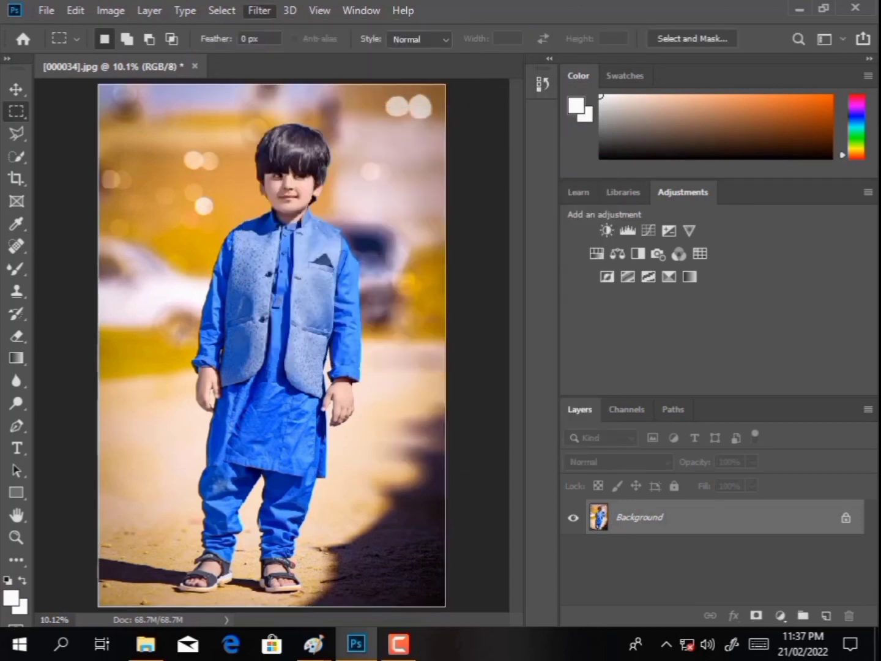
Draw a radial filter ellipse around the boy, widened beyond the photo edges.
key("j")
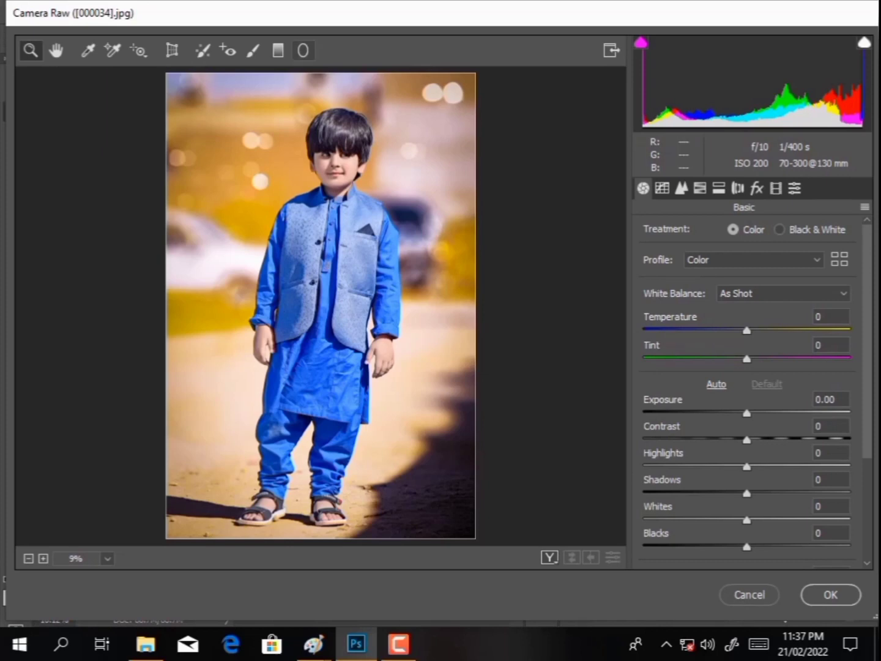
left_click_drag(312, 245, 493, 538)
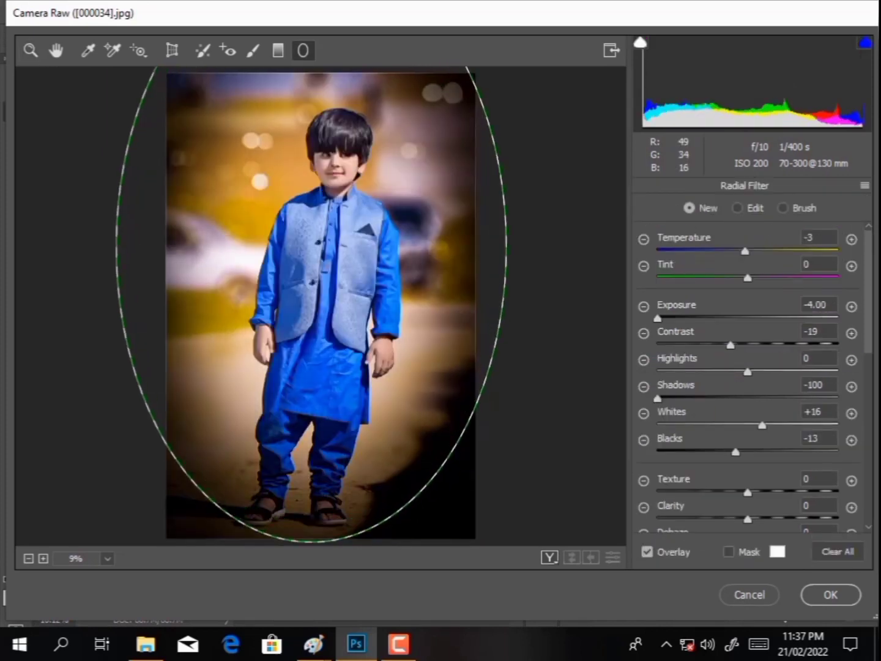
left_click_drag(312, 246, 314, 300)
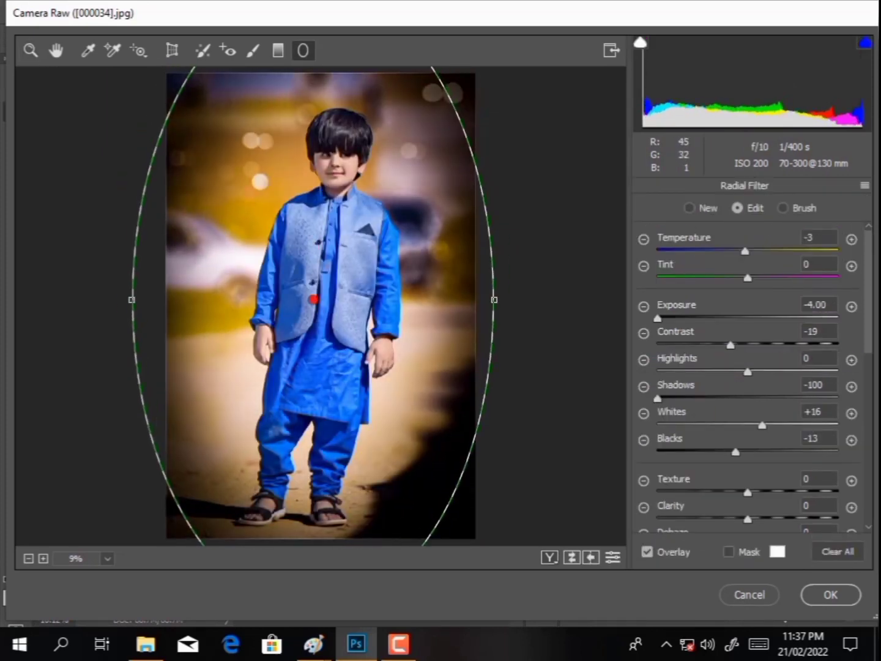
left_click_drag(493, 300, 548, 300)
left_click_drag(313, 300, 327, 269)
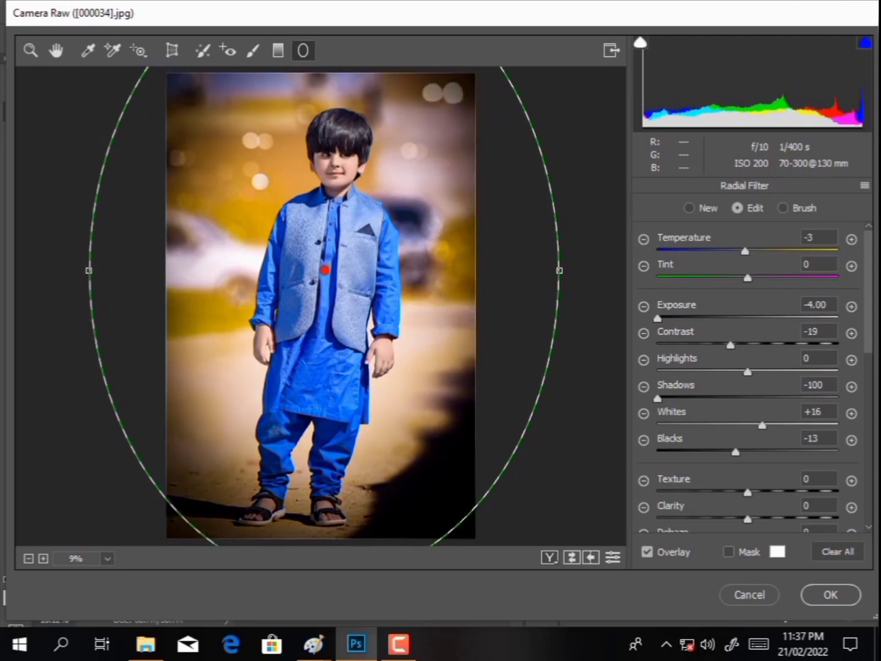
Lower the radial filter's exposure, set Shadows to 0 and raise Blacks to +96.
type("0.15")
key("Return")
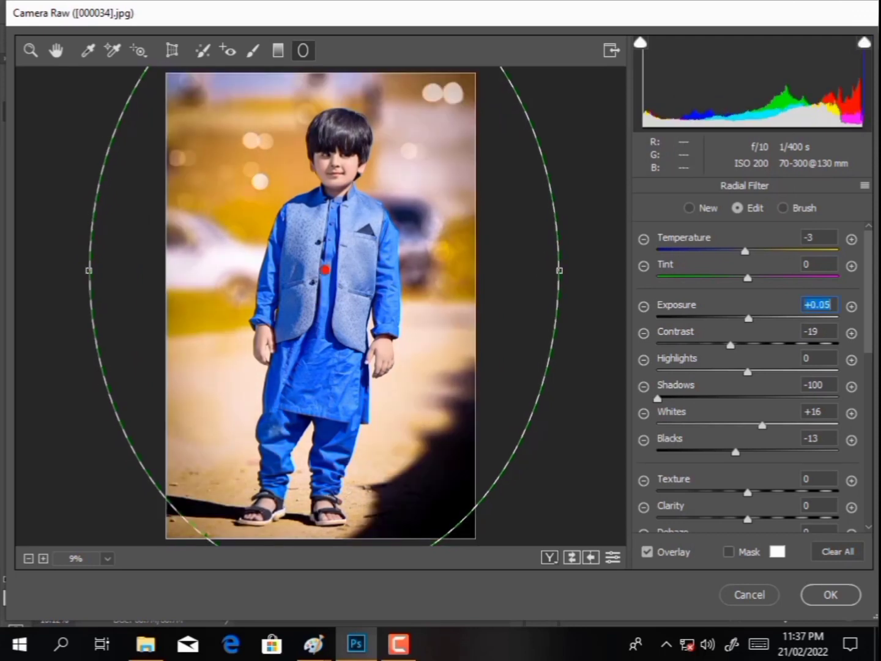
key("Down")
key("Down")
key("Down")
key("Down")
key("Down")
key("Down")
key("Tab")
key("Tab")
key("Tab")
type("0")
key("Return")
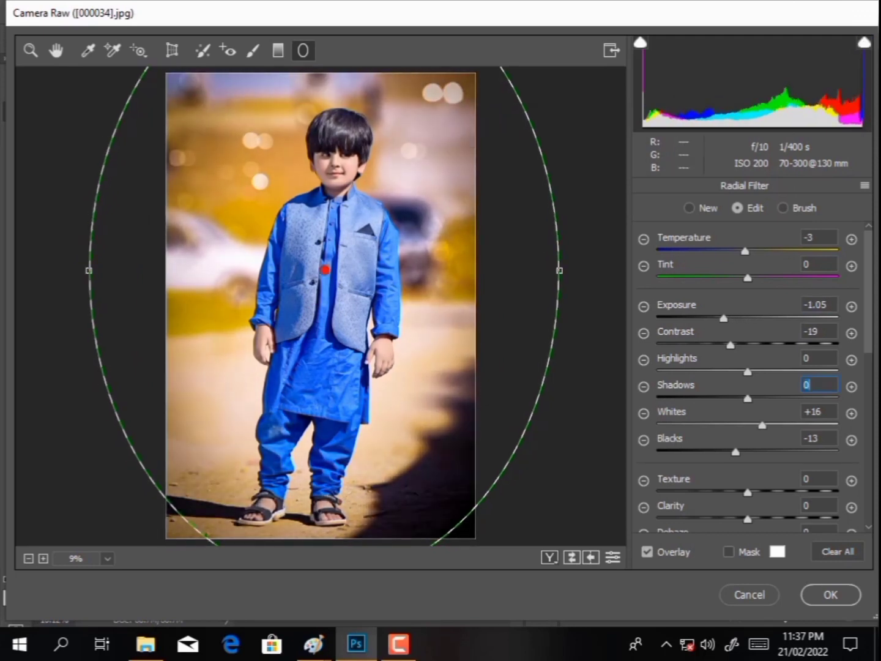
key("shift+Up")
key("shift+Up")
key("shift+Up")
key("shift+Up")
key("shift+Up")
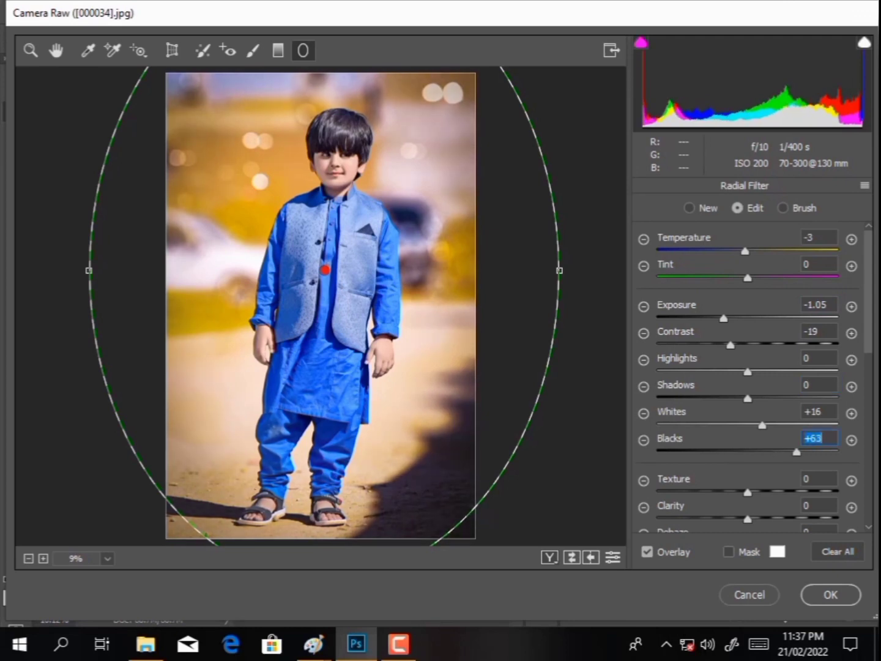
key("shift+Up")
key("shift+Up")
key("shift+Up")
key("shift+Up")
key("Down")
key("Down")
key("Down")
key("Down")
key("Down")
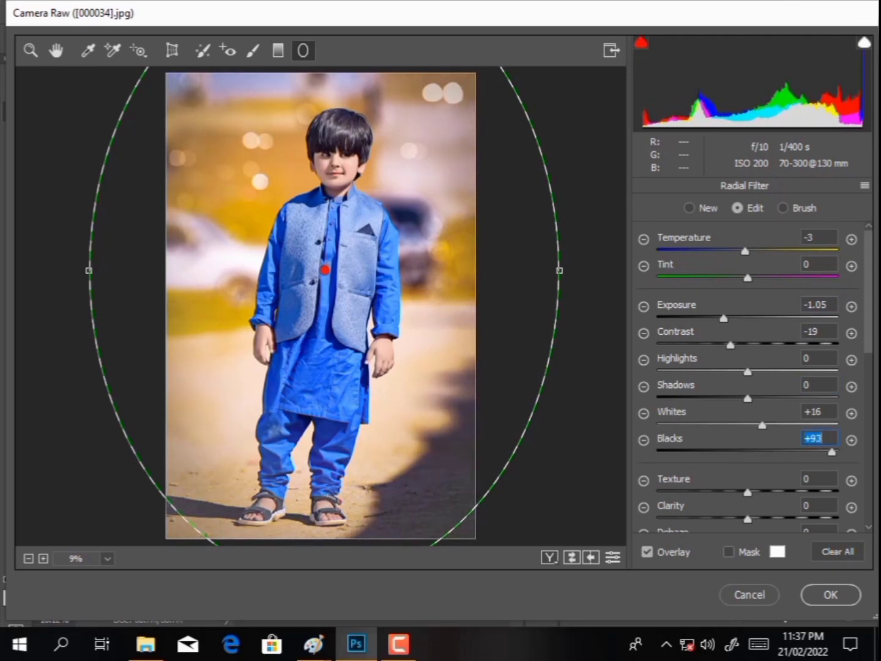
Set the vignette Exposure to -2.15 and Contrast to +55, then apply the Camera Raw edits.
key("shift+Tab")
key("shift+Tab")
key("shift+Tab")
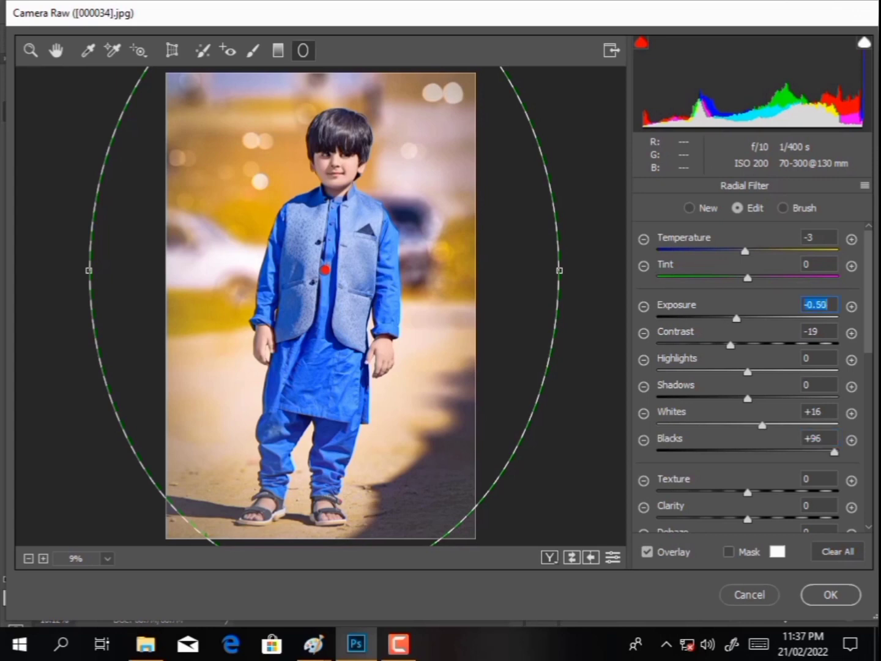
key("shift+Up")
key("shift+Down")
key("shift+Down")
key("shift+Down")
key("shift+Down")
key("Up")
key("Up")
key("Up")
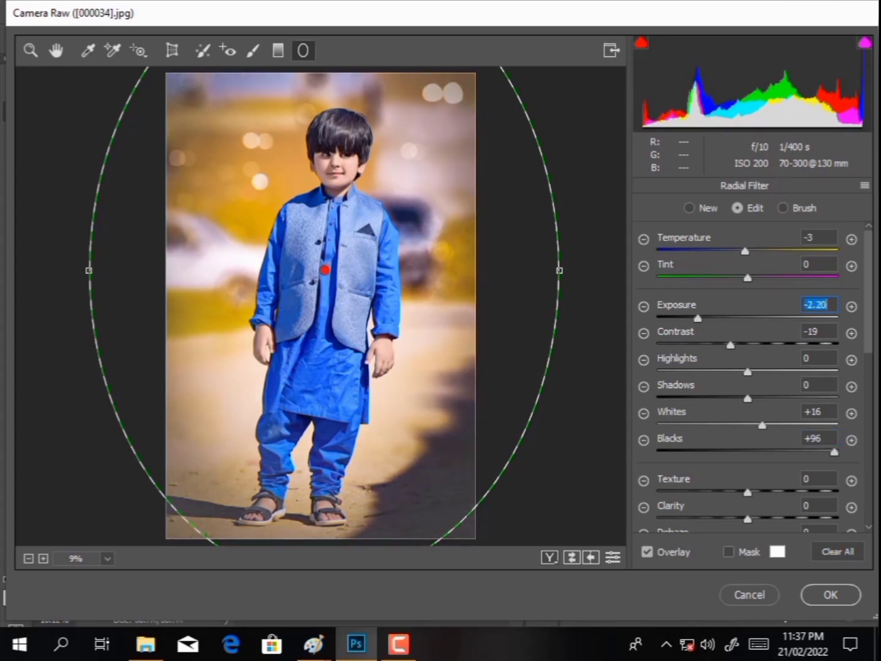
key("Up")
key("Up")
key("Tab")
key("shift+Up")
key("shift+Up")
key("shift+Up")
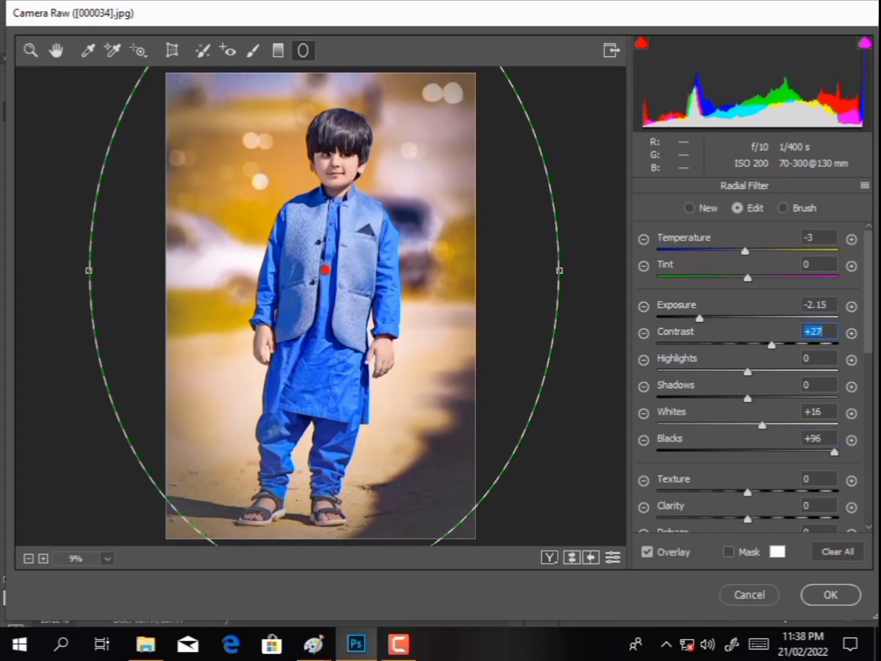
key("shift+Up")
key("shift+Up")
key("shift+Up")
key("Up")
key("Up")
key("Up")
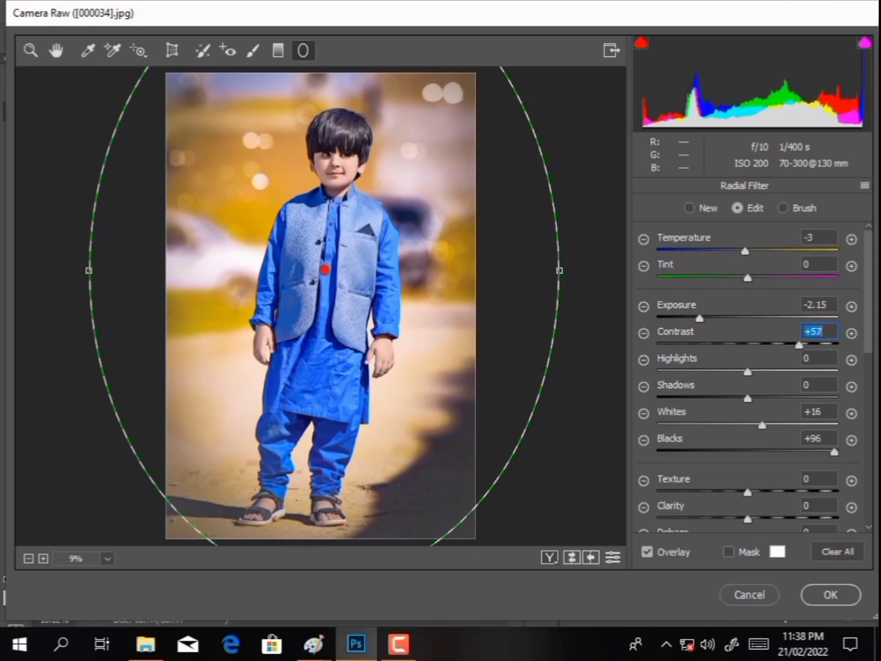
key("Up")
key("Up")
key("Return")
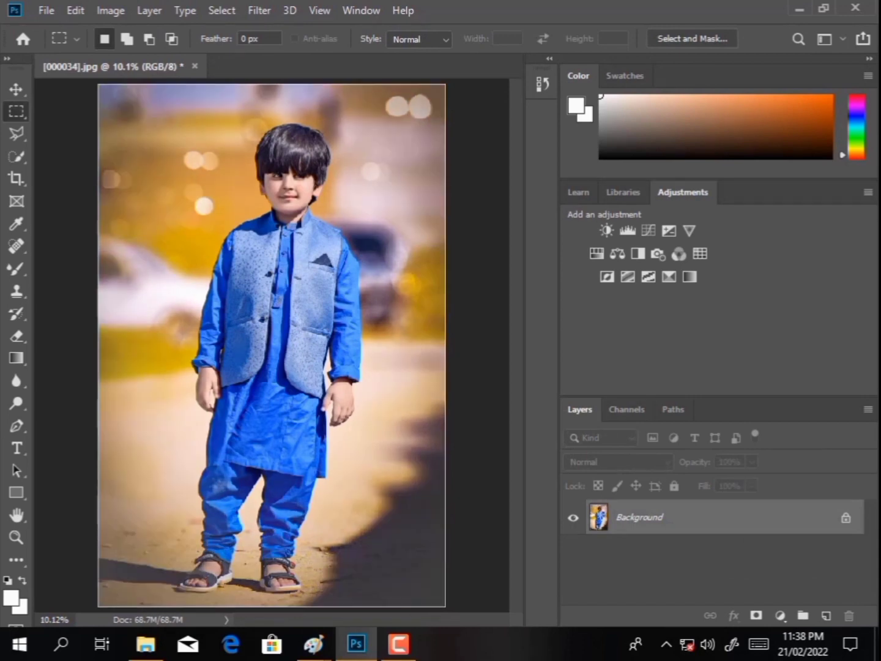
Duplicate the Background layer and draw a Camera Raw radial filter around the boy.
left_click_drag(639, 517, 827, 614)
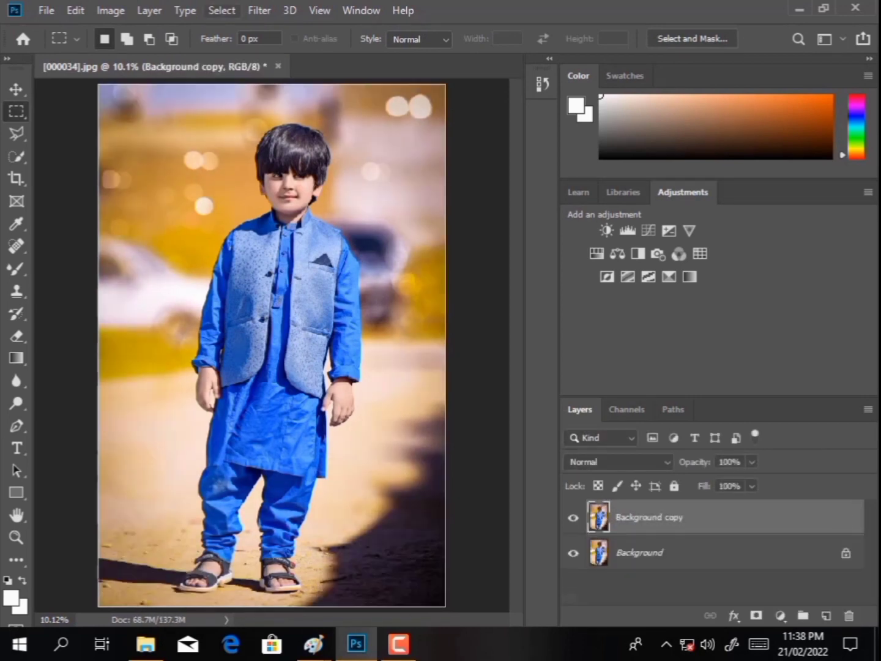
left_click(259, 10)
left_click(325, 112)
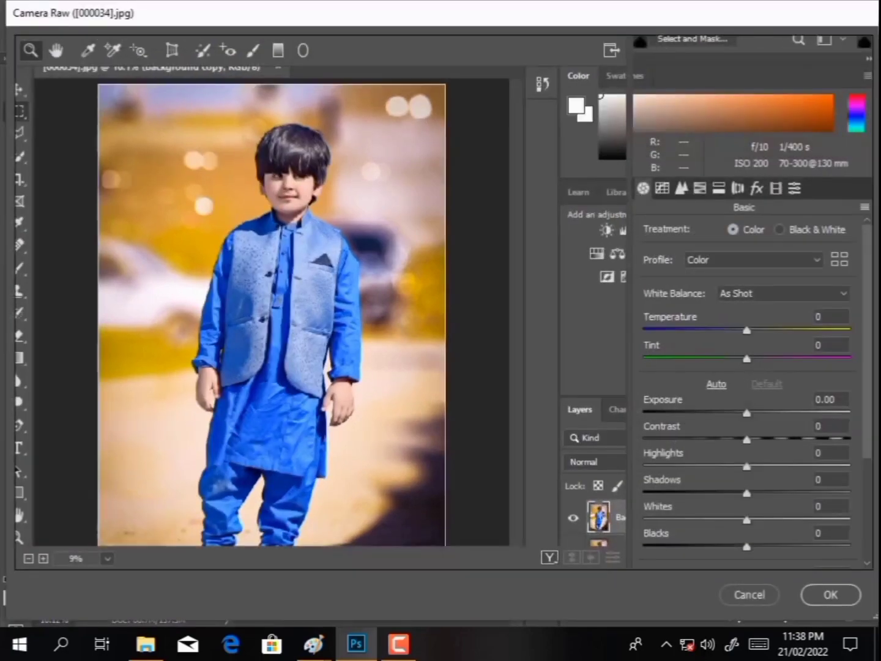
left_click(303, 50)
mouse_move(343, 281)
left_mouse_down()
mouse_move(462, 495)
mouse_move(521, 539)
left_mouse_up()
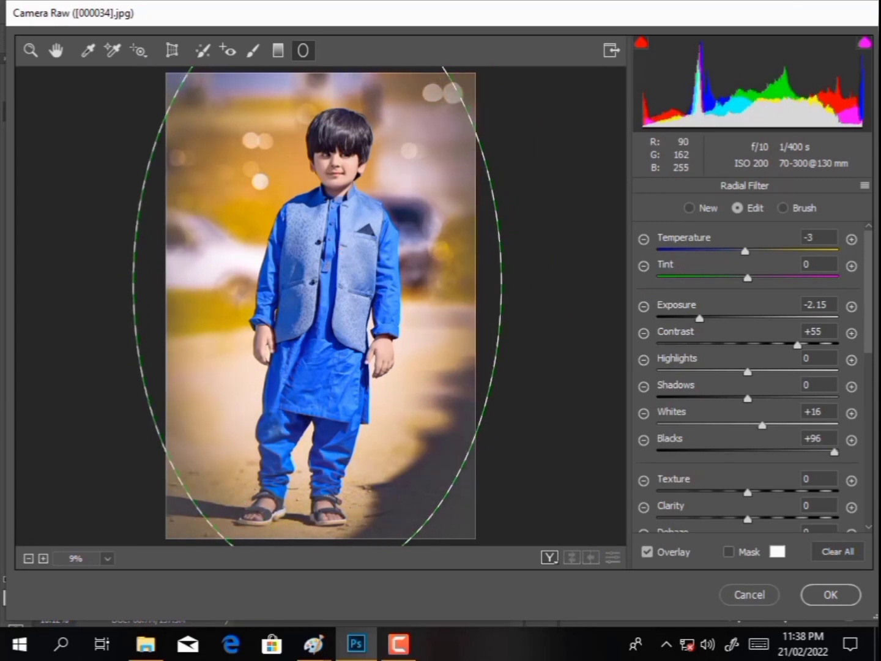
mouse_move(504, 282)
left_mouse_down()
mouse_move(517, 282)
mouse_move(496, 281)
left_mouse_up()
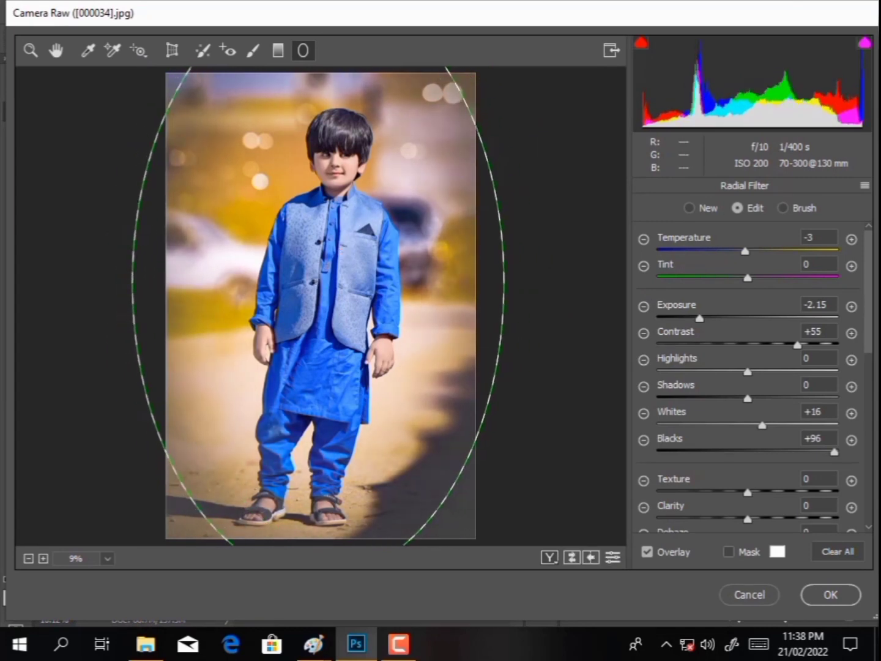
left_click_drag(327, 324, 332, 292)
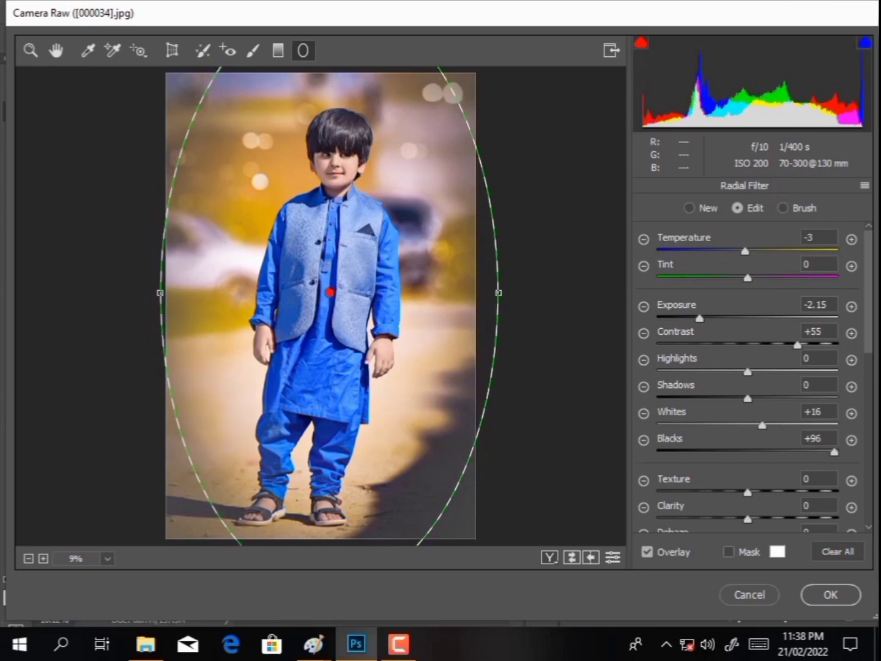
Cool the radial filter to Temperature -11 and Tint -4, then apply it to the copy.
left_click(819, 237)
scroll(818, 237, "up", 4)
scroll(818, 237, "down", 8)
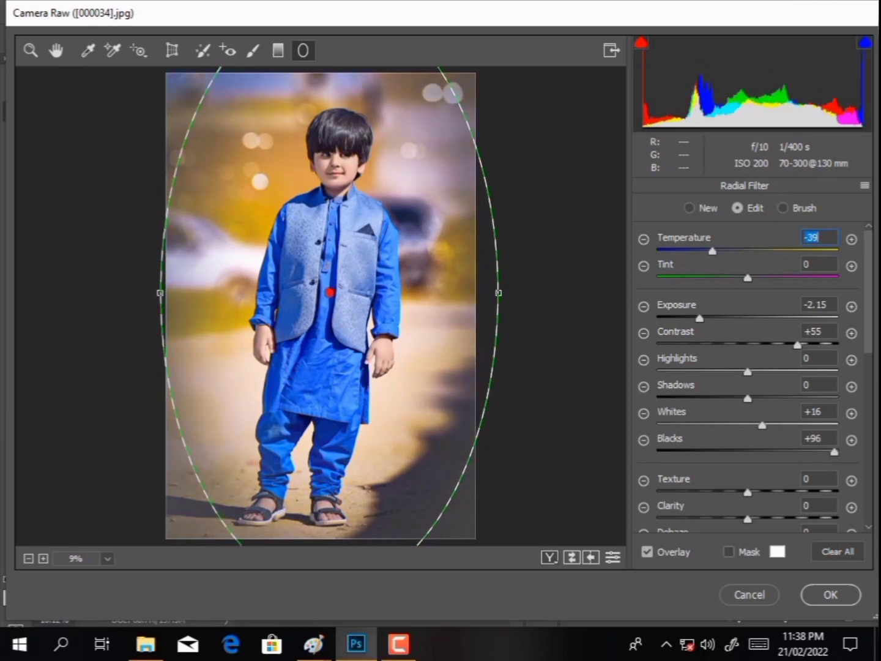
scroll(819, 237, "up", 15)
key("Tab")
scroll(819, 264, "up", 20)
scroll(818, 264, "down", 20)
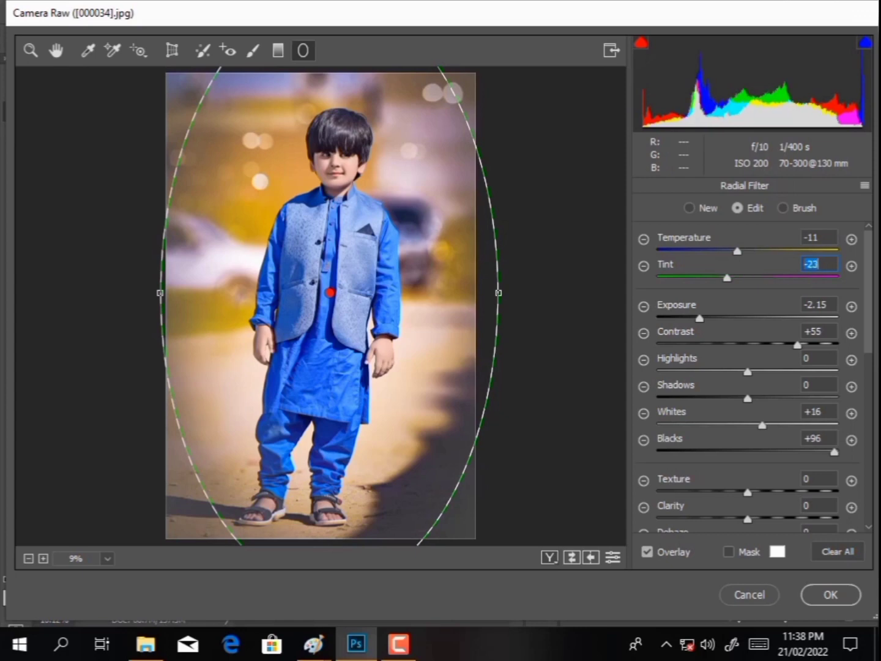
scroll(819, 264, "up", 12)
scroll(819, 384, "up", 20)
scroll(819, 384, "down", 6)
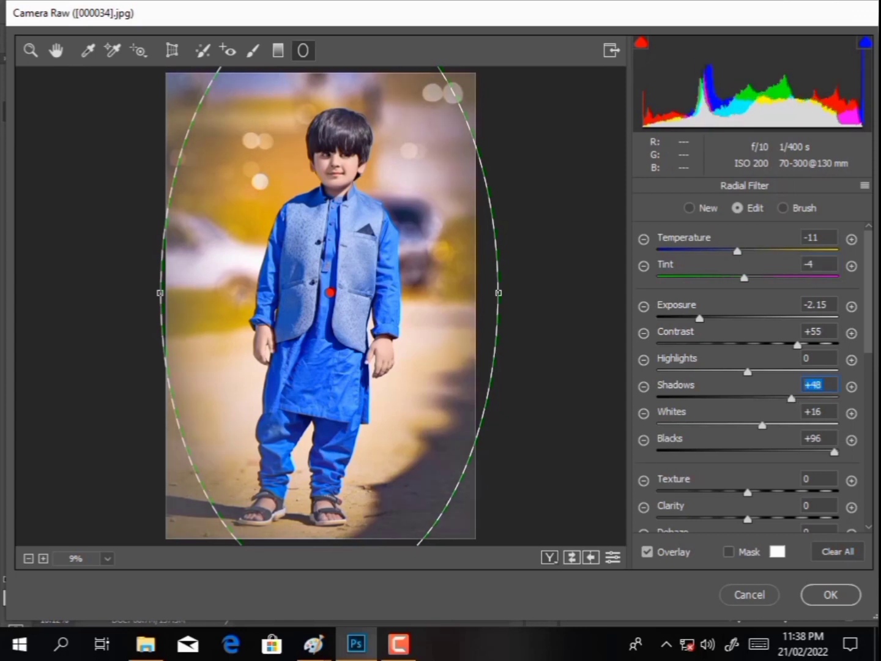
scroll(819, 384, "down", 20)
scroll(819, 385, "down", 5)
left_click(830, 595)
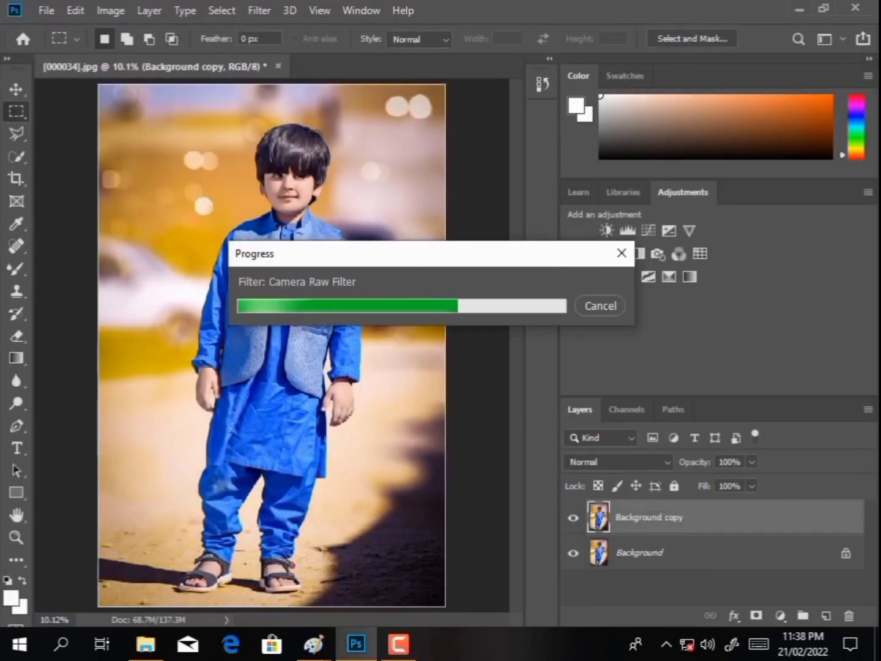
Erase the copy's dark shading near the boy's feet with a large eraser at 81% opacity.
key("e")
right_click(269, 307)
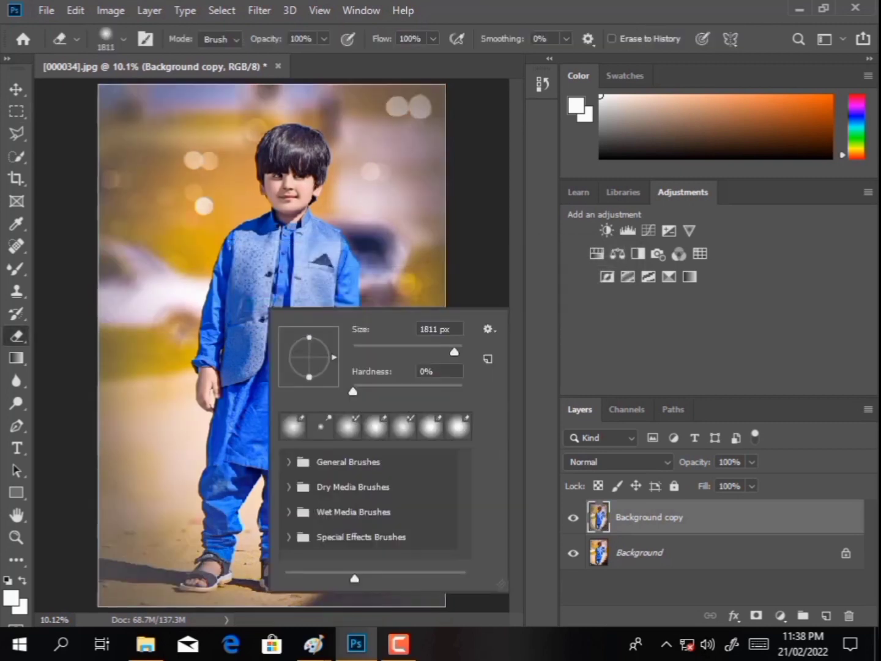
key("Return")
key("8")
key("1")
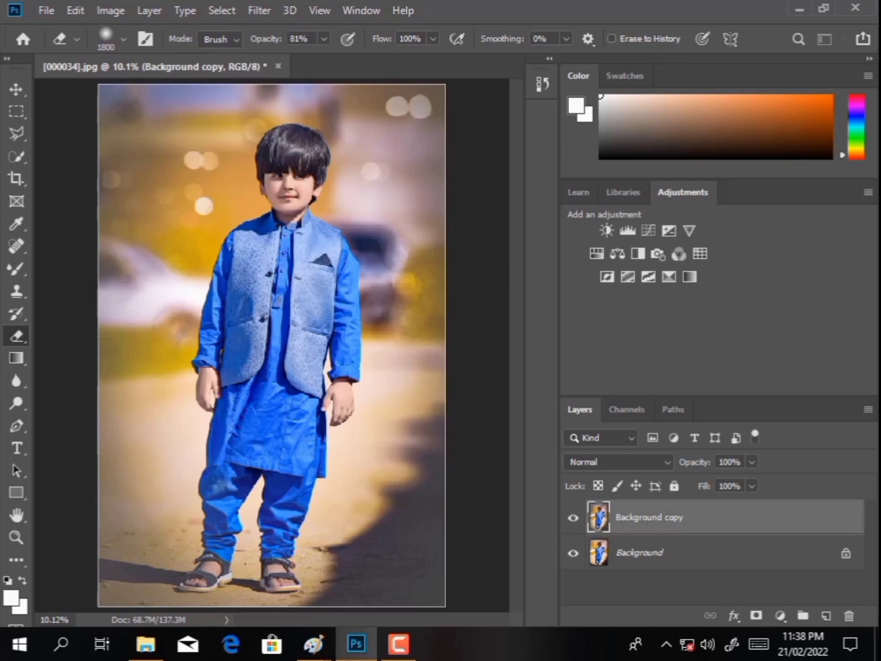
left_click_drag(166, 545, 237, 588)
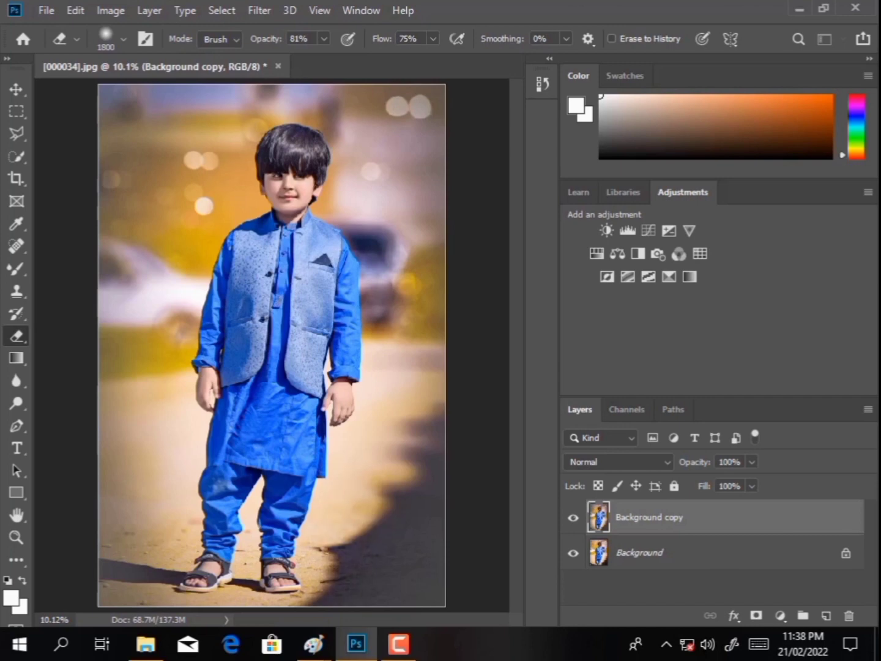
key("bracketleft")
key("bracketleft")
key("bracketleft")
Set the copy layer's fill to 71% and merge it down into the Background.
type("71")
left_click(574, 517)
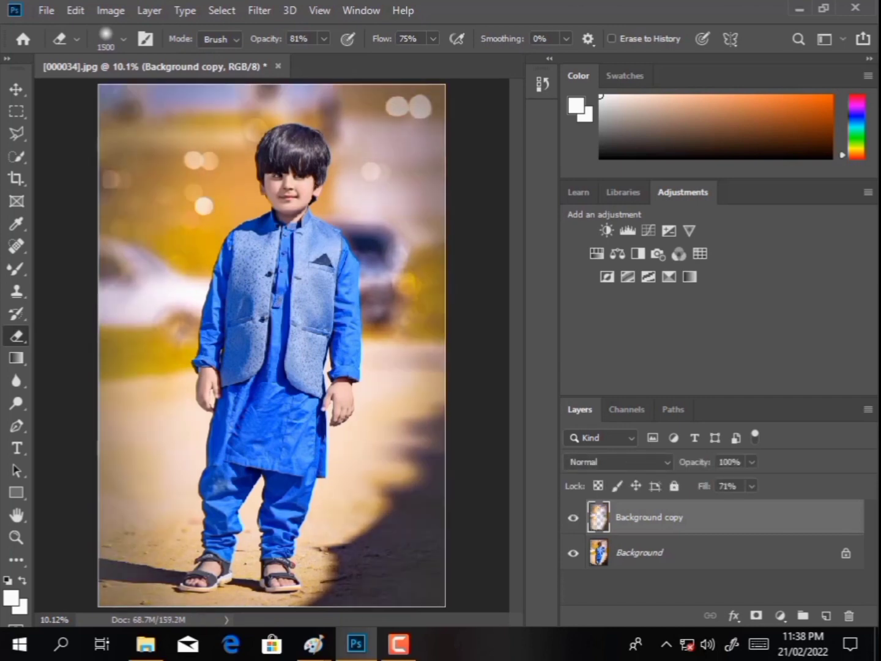
right_click(660, 517)
left_click(466, 510)
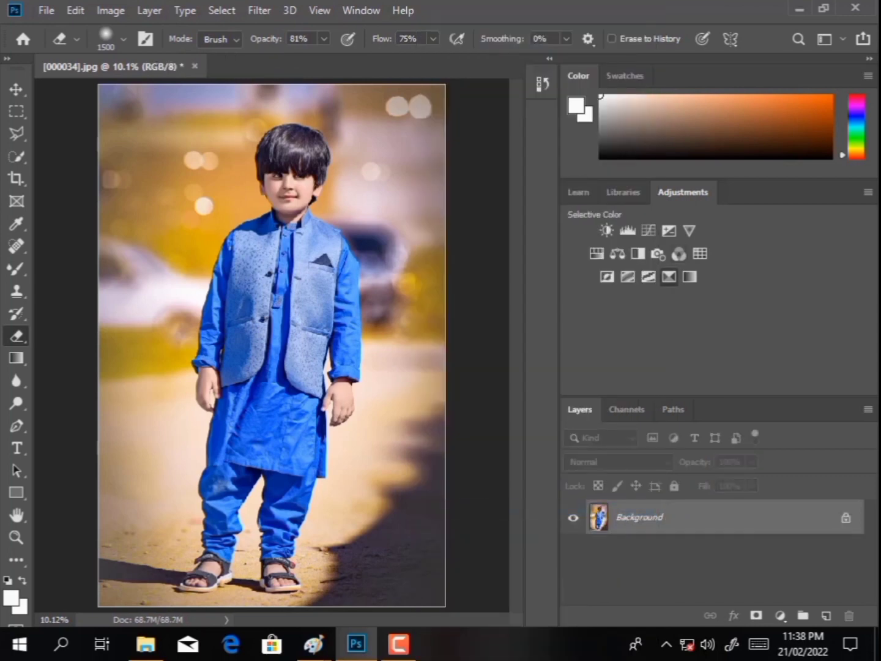
Add a Color Balance layer warming midtones toward red and yellow, and merge it into Background.
left_click(781, 616)
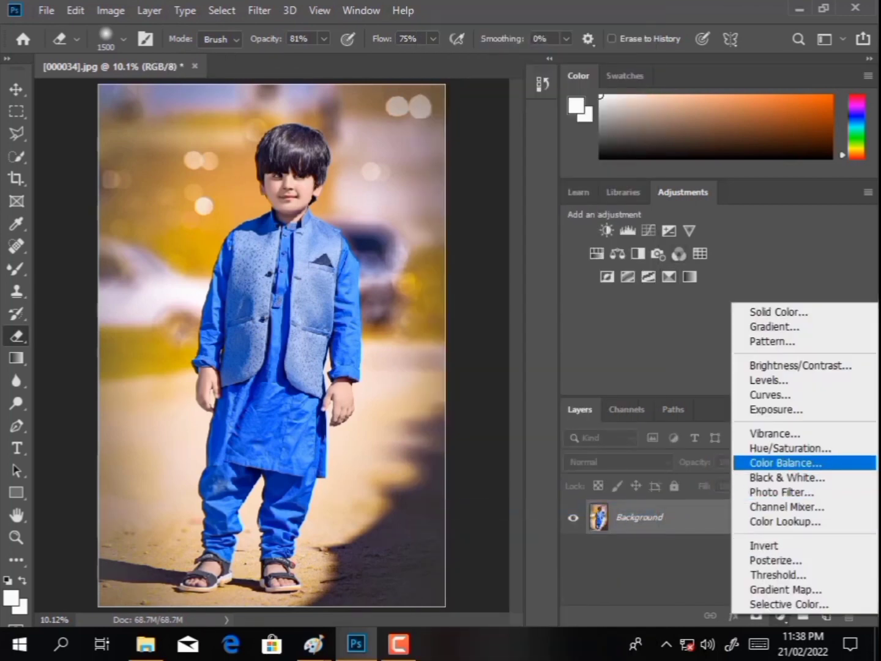
left_click(784, 462)
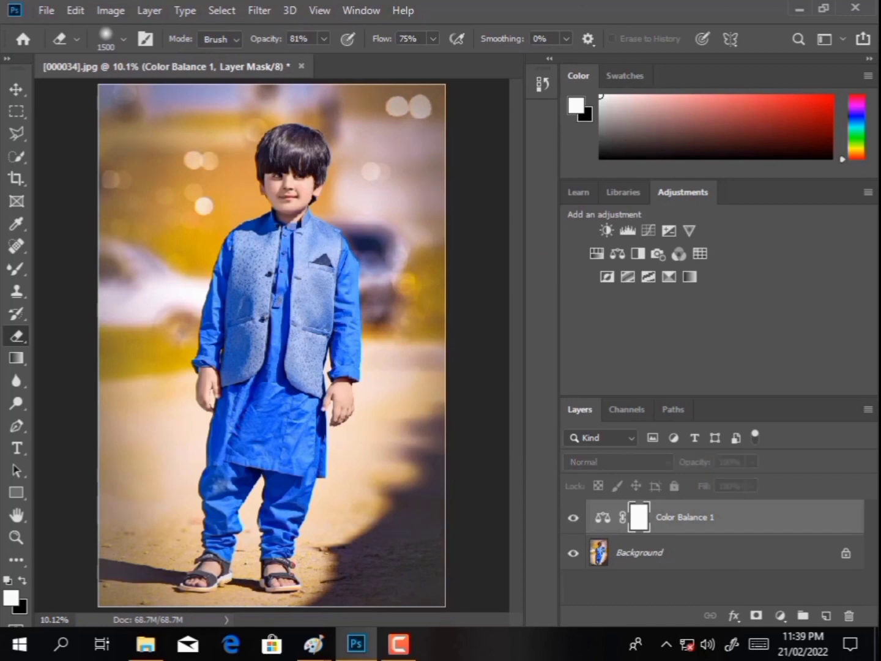
right_click(729, 517)
left_click(673, 509)
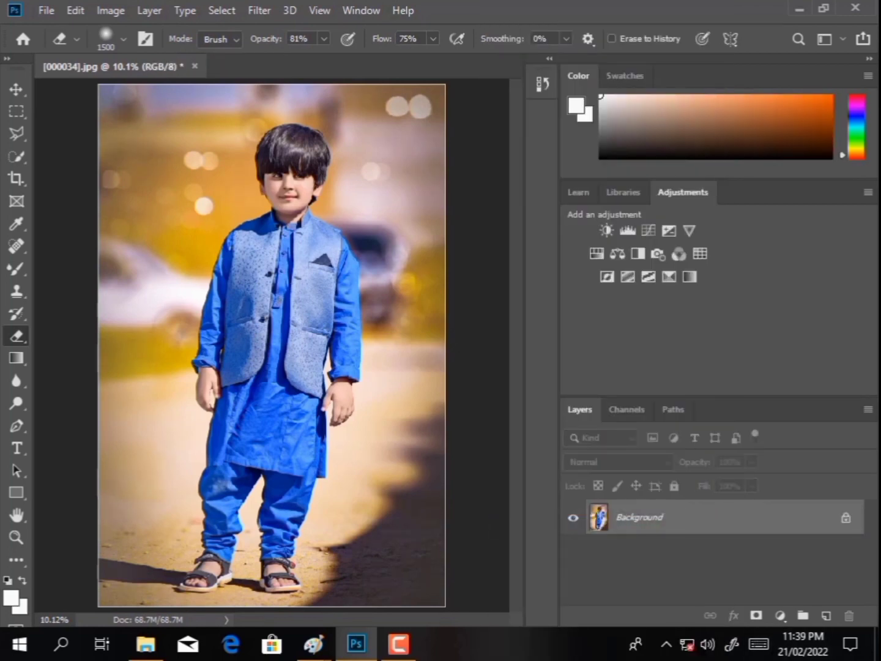